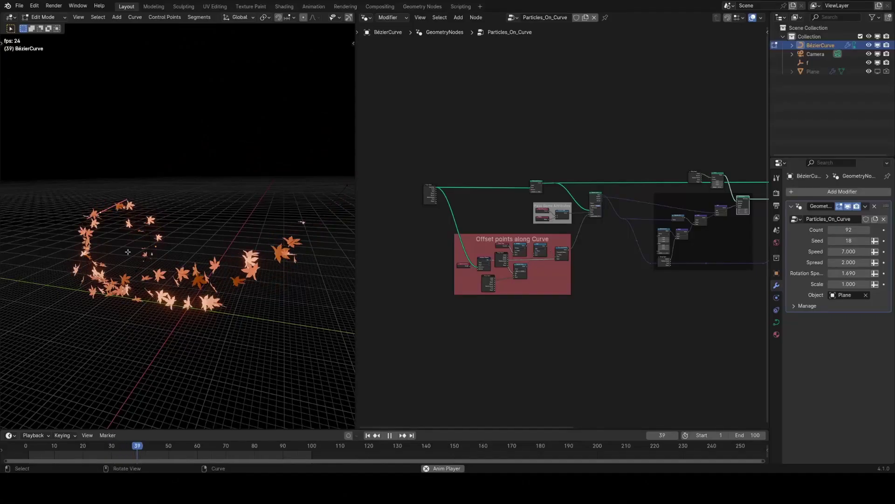
# Step: Move, rotate and scale the curve's selected control point in Edit Mode, and return to Object Mode to view the leaf trail
pyautogui.press('g')
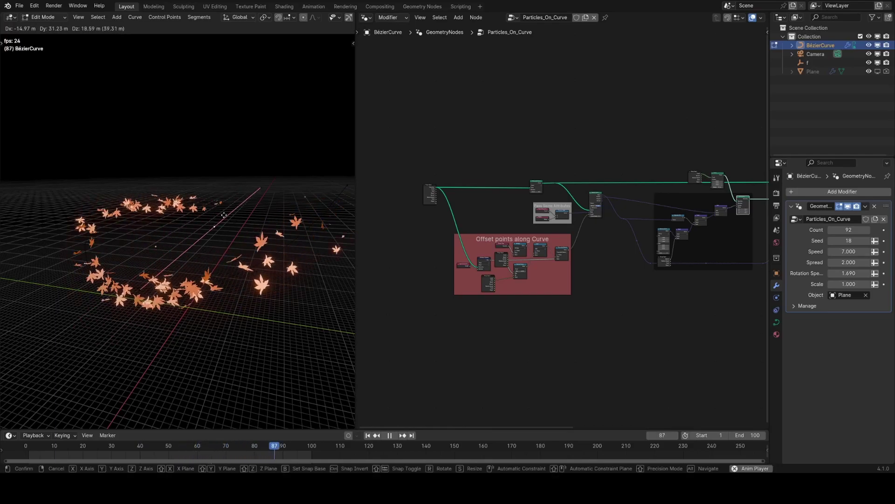
pyautogui.click(143, 266)
pyautogui.press('r')
pyautogui.click(273, 223)
pyautogui.press('s')
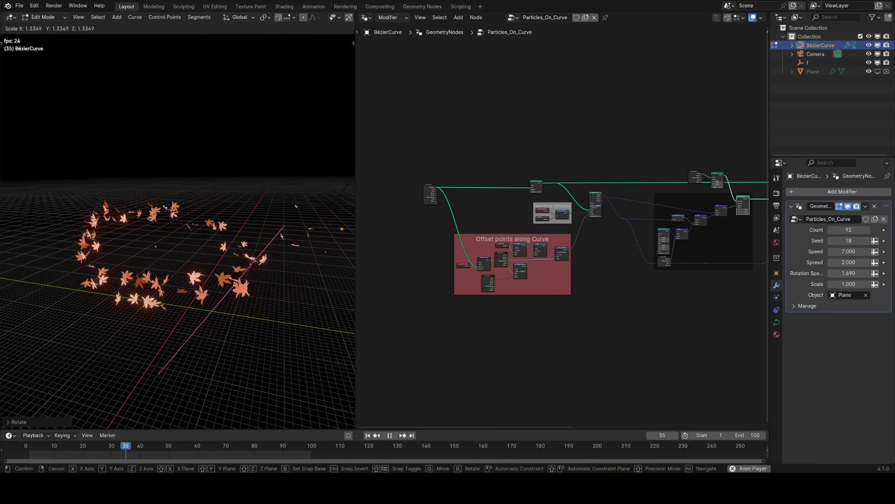
pyautogui.click(12, 106)
pyautogui.press('Tab')
pyautogui.moveTo(273, 223); pyautogui.dragTo(187, 266, button='middle')
pyautogui.click(220, 182)
pyautogui.moveTo(220, 182); pyautogui.dragTo(209, 228, button='middle')
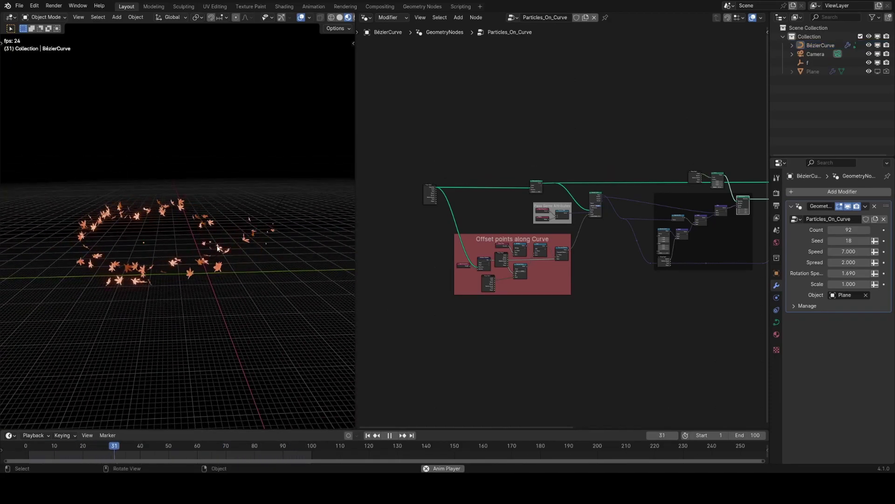
pyautogui.moveTo(284, 234); pyautogui.dragTo(258, 223, button='middle')
pyautogui.scroll(3, 242, 248)
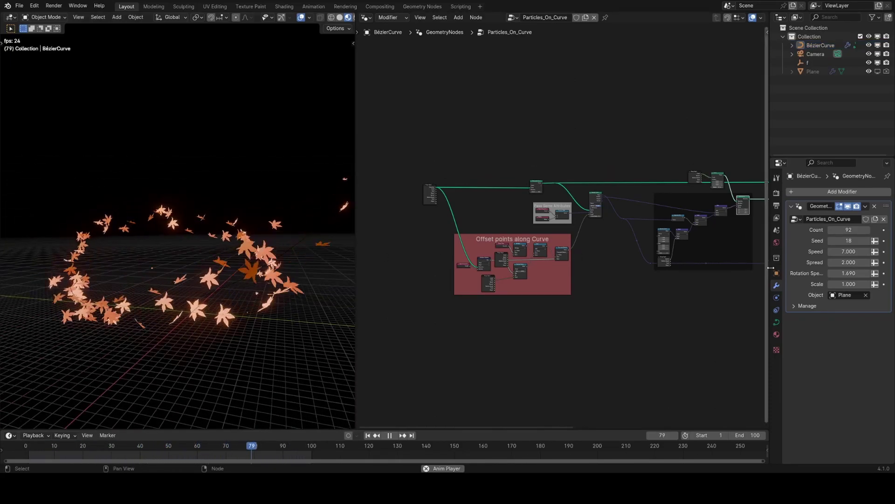
# Step: Widen the modifier settings area and set the particle Spread to 2.254
pyautogui.moveTo(770, 254); pyautogui.dragTo(646, 253)
pyautogui.moveTo(813, 262)
pyautogui.mouseDown()
pyautogui.moveTo(862, 262)
pyautogui.moveTo(820, 262)
pyautogui.mouseUp()
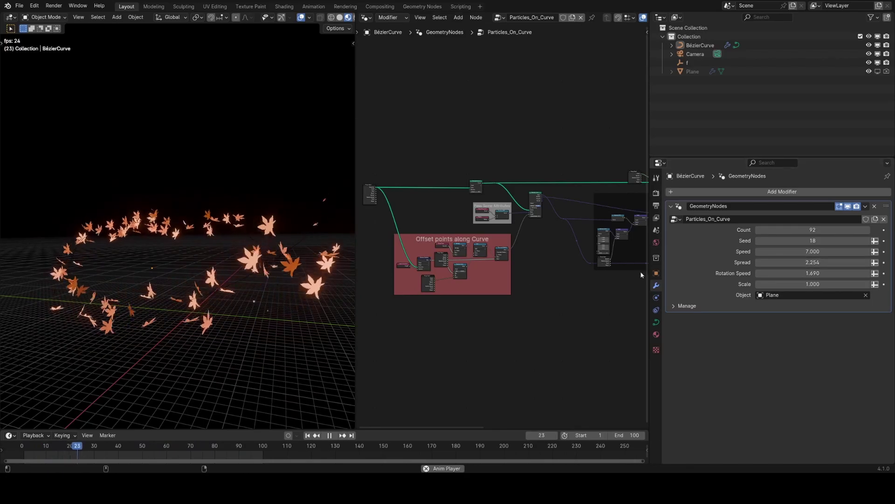
# Step: Enlarge the radius of the curve's selected control point in Edit Mode with Shrink/Fatten so the leaves scatter wider there
pyautogui.click(272, 261)
pyautogui.press('Tab')
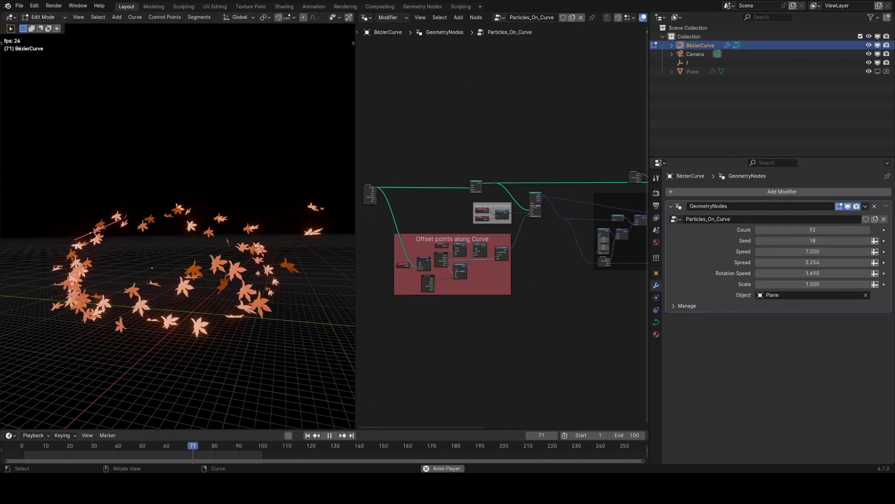
pyautogui.hotkey('alt', 's')
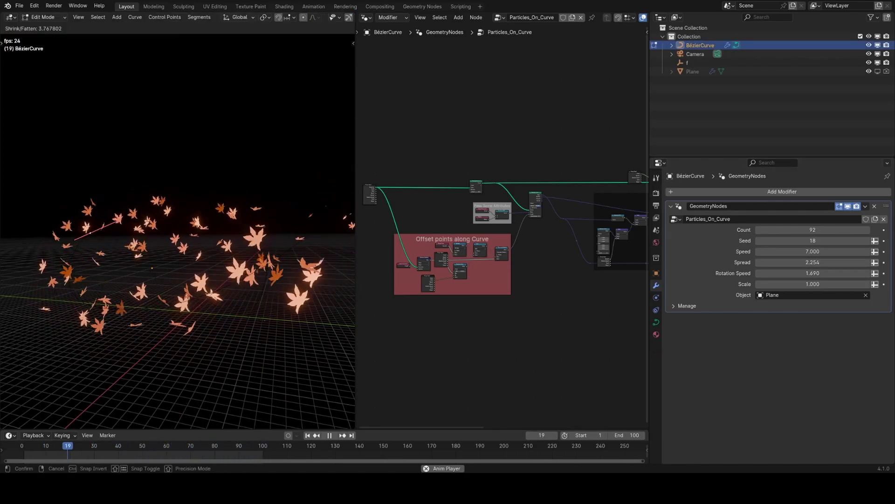
pyautogui.click(273, 261)
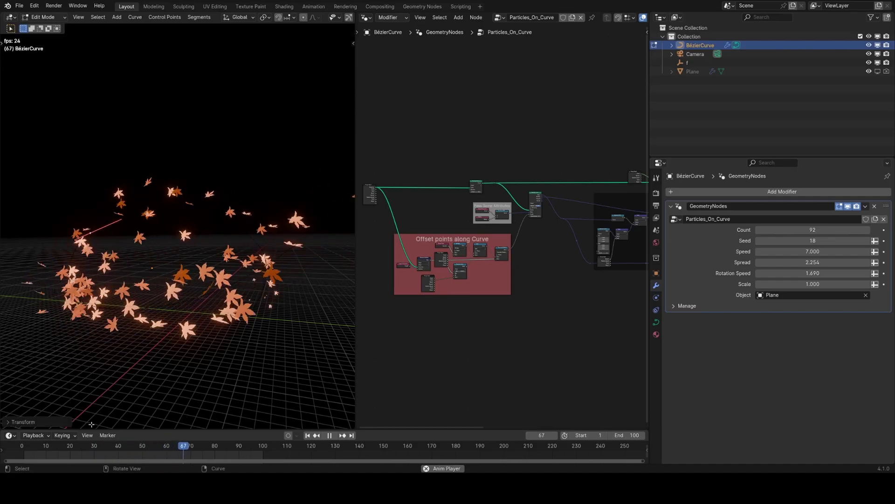
pyautogui.press('Tab')
pyautogui.click(301, 318)
# Step: Set the modifier's Speed to 4.870, Count to 93 and Seed to 47
pyautogui.moveTo(785, 251); pyautogui.dragTo(686, 252)
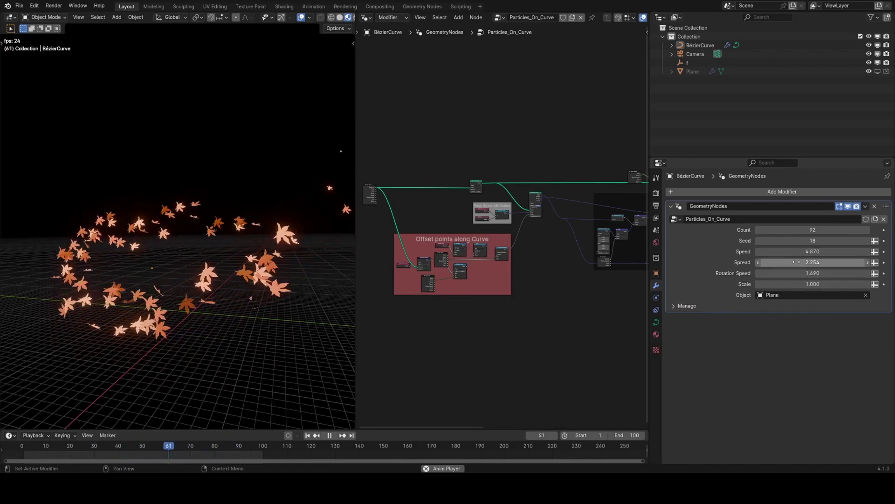
pyautogui.moveTo(784, 230)
pyautogui.mouseDown()
pyautogui.moveTo(830, 230)
pyautogui.moveTo(785, 229)
pyautogui.mouseUp()
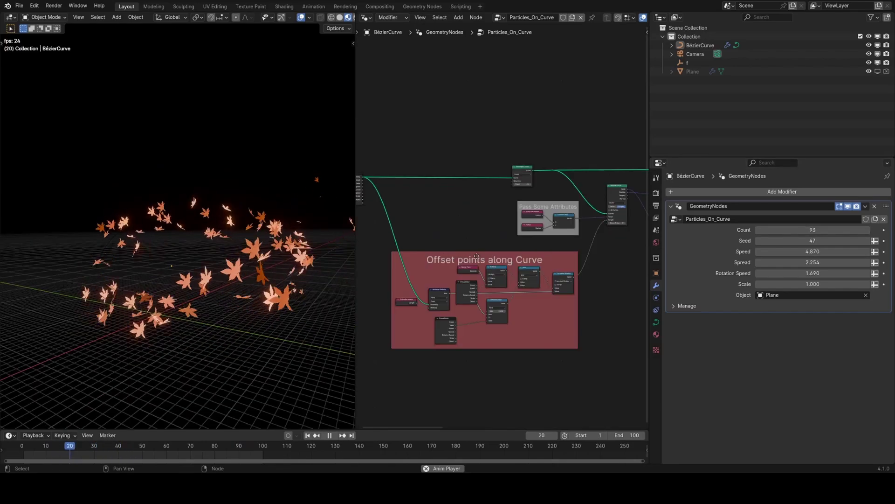
# Step: Enlarge the node editor and examine the "Offset points along Curve" and "Pass Some Attributes" frames
pyautogui.moveTo(357, 246); pyautogui.dragTo(53, 252)
pyautogui.scroll(-2, 562, 270)
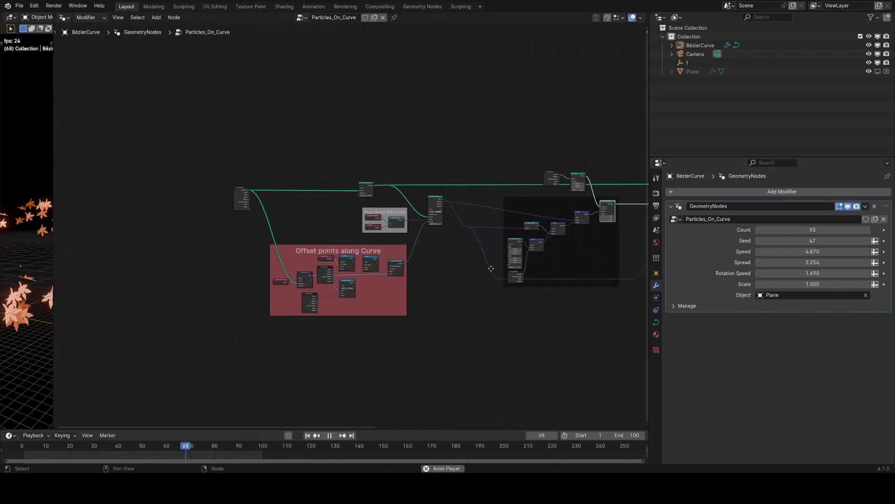
pyautogui.moveTo(562, 270); pyautogui.dragTo(454, 270, button='middle')
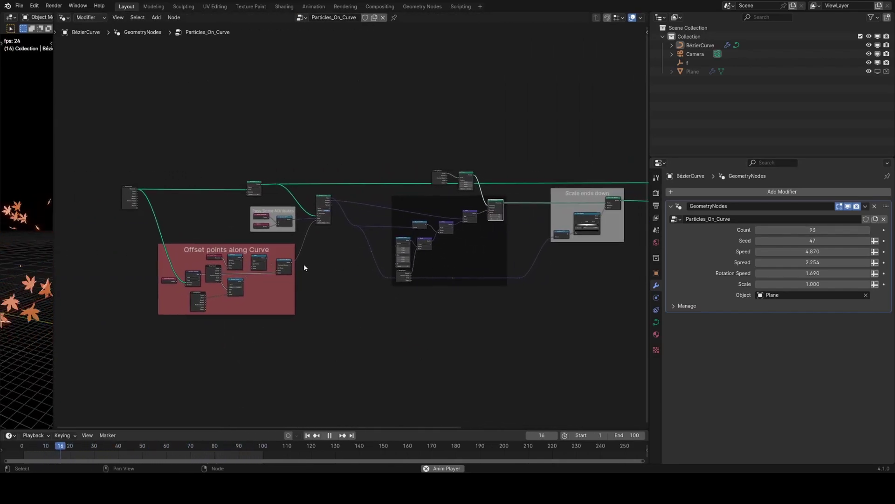
pyautogui.moveTo(304, 264); pyautogui.dragTo(335, 295, button='middle')
pyautogui.scroll(1, 360, 265)
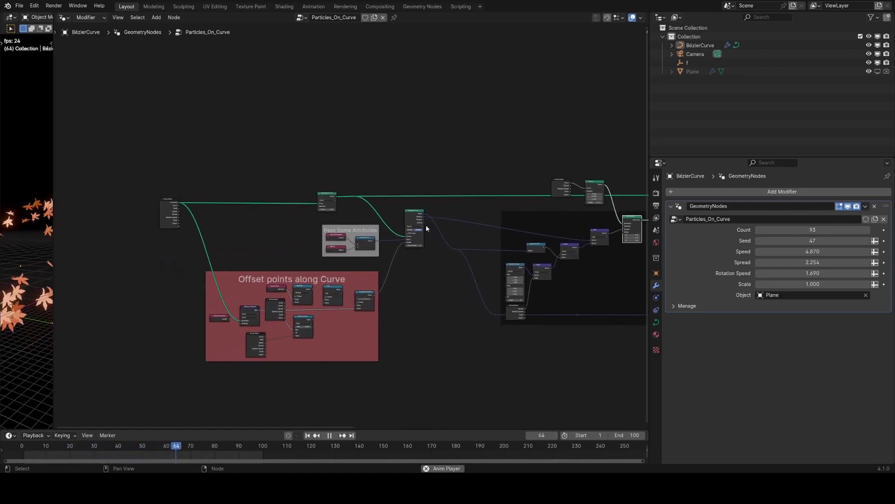
pyautogui.scroll(6, 384, 311)
pyautogui.moveTo(390, 246); pyautogui.dragTo(417, 231, button='middle')
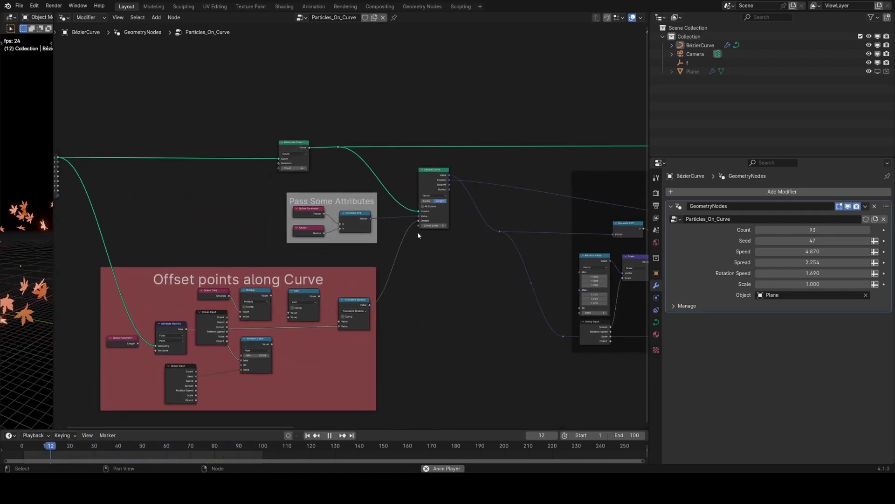
pyautogui.moveTo(327, 247); pyautogui.dragTo(375, 256, button='middle')
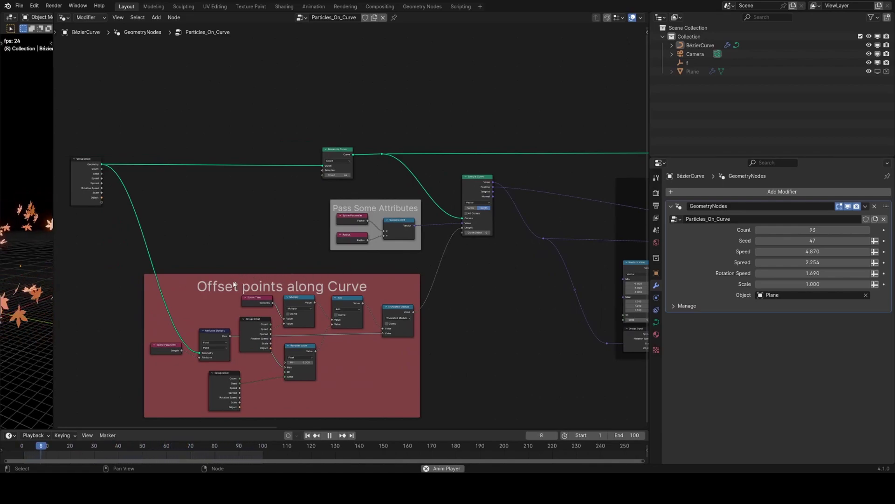
pyautogui.moveTo(233, 284); pyautogui.dragTo(195, 292, button='middle')
# Step: Examine the nodes that scatter the points with random vectors, and trace their links back to the Sample Curve node
pyautogui.moveTo(573, 267); pyautogui.dragTo(326, 289, button='middle')
pyautogui.scroll(2, 360, 275)
pyautogui.moveTo(309, 164); pyautogui.dragTo(322, 172)
pyautogui.moveTo(396, 253); pyautogui.dragTo(413, 207, button='middle')
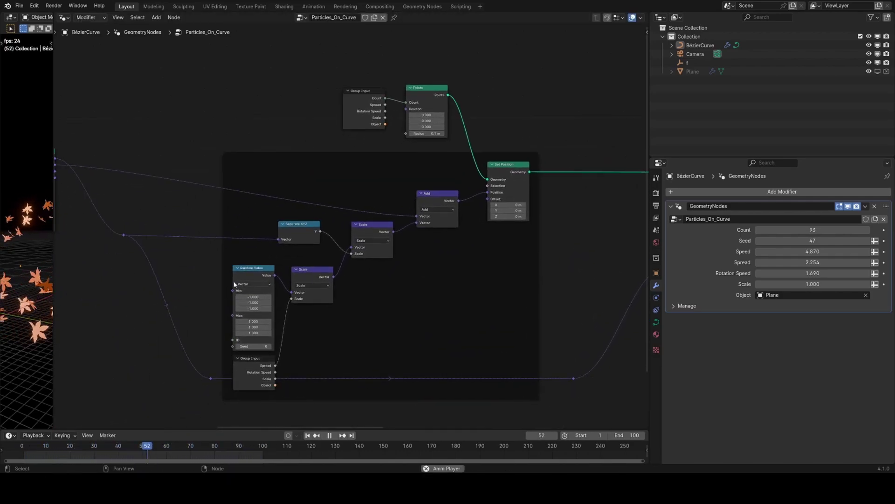
pyautogui.moveTo(459, 272); pyautogui.dragTo(341, 278, button='middle')
pyautogui.scroll(-1, 342, 278)
pyautogui.moveTo(428, 280); pyautogui.dragTo(518, 270, button='middle')
pyautogui.moveTo(196, 265); pyautogui.dragTo(365, 278, button='middle')
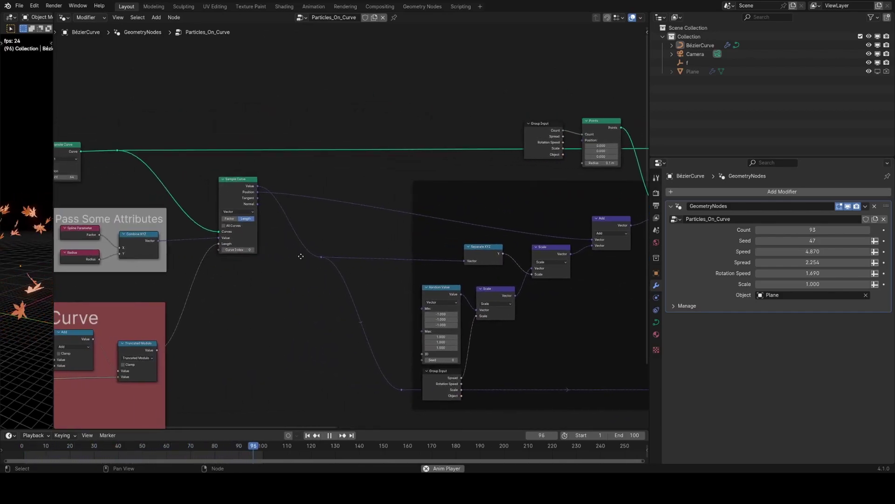
pyautogui.moveTo(219, 279); pyautogui.dragTo(293, 285, button='middle')
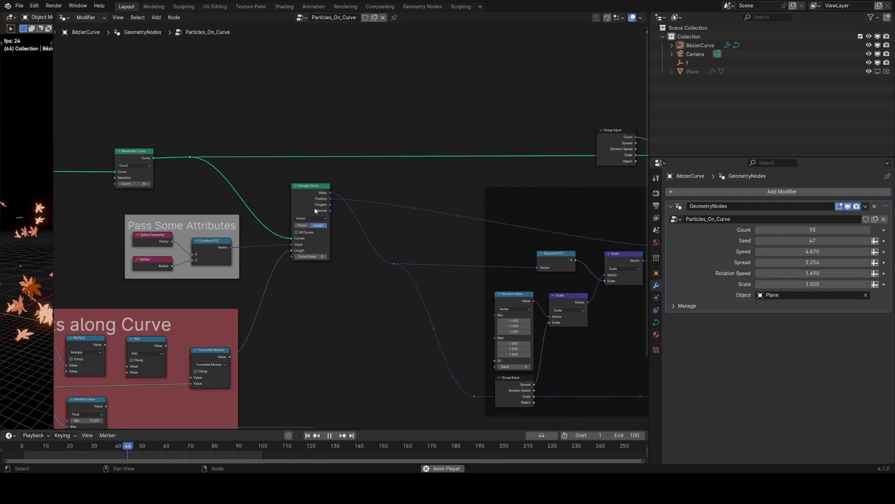
# Step: Examine the "Scale ends down" and "Instance Sprite onto points" frames up to the group output
pyautogui.moveTo(478, 249); pyautogui.dragTo(284, 231, button='middle')
pyautogui.moveTo(527, 253); pyautogui.dragTo(367, 254, button='middle')
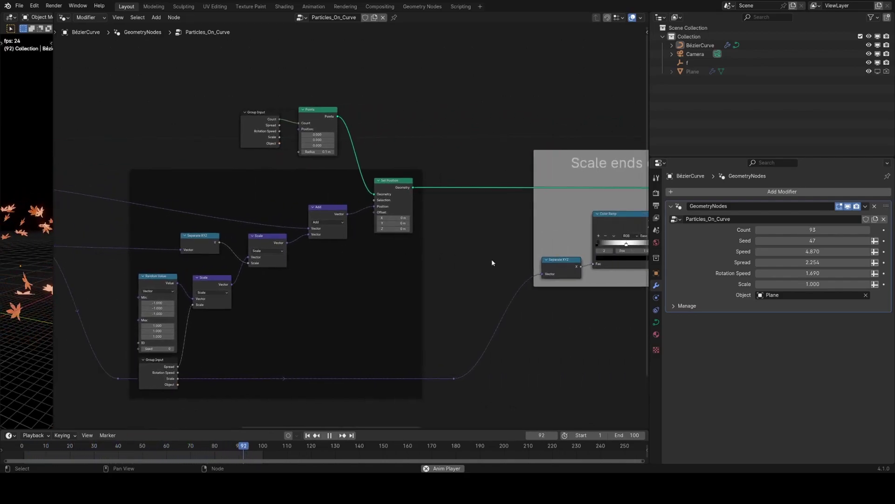
pyautogui.moveTo(454, 255); pyautogui.dragTo(364, 248, button='middle')
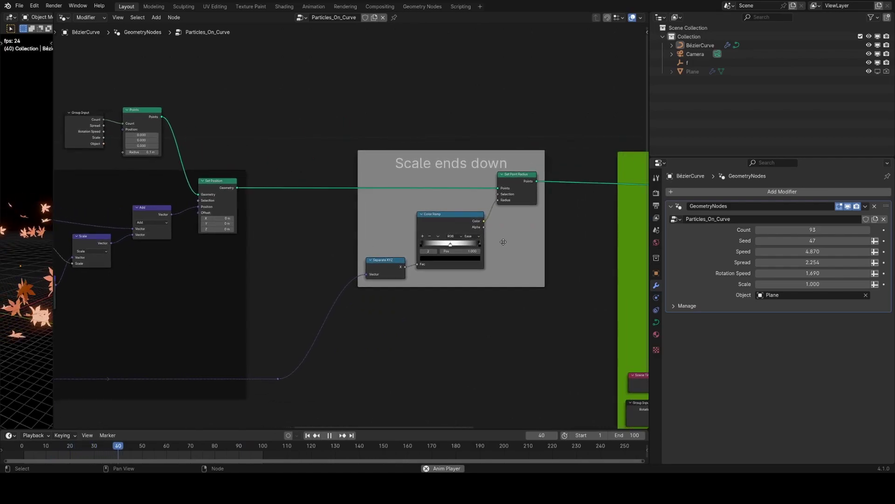
pyautogui.moveTo(502, 244); pyautogui.dragTo(351, 275, button='middle')
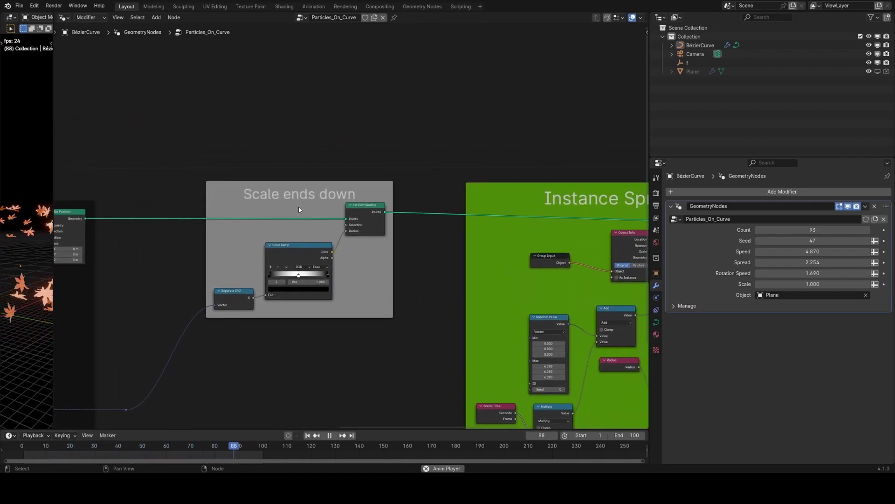
pyautogui.moveTo(371, 244); pyautogui.dragTo(265, 236, button='middle')
pyautogui.moveTo(322, 239); pyautogui.dragTo(267, 236, button='middle')
pyautogui.moveTo(412, 238); pyautogui.dragTo(259, 217, button='middle')
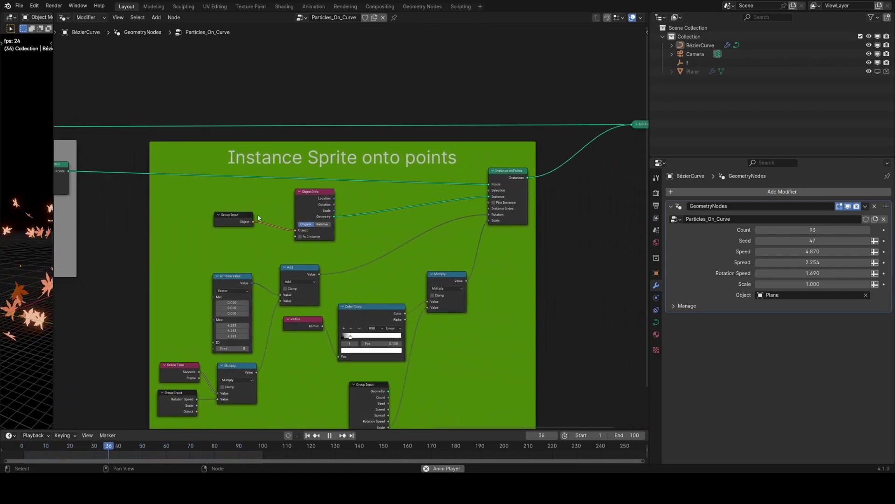
pyautogui.scroll(-4, 356, 288)
pyautogui.moveTo(523, 225); pyautogui.dragTo(473, 248, button='middle')
pyautogui.scroll(-7, 458, 243)
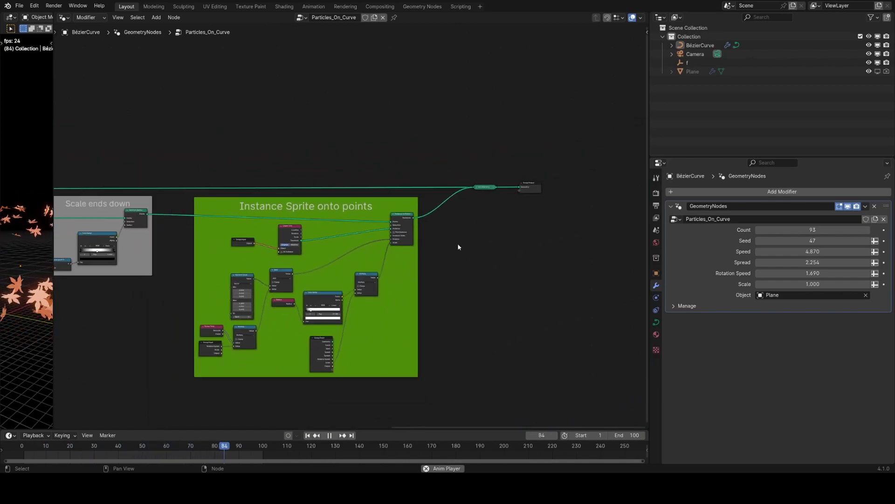
pyautogui.moveTo(280, 268); pyautogui.dragTo(389, 272, button='middle')
pyautogui.keyDown('ctrl'); pyautogui.scroll(6, 373, 261); pyautogui.keyUp('ctrl')
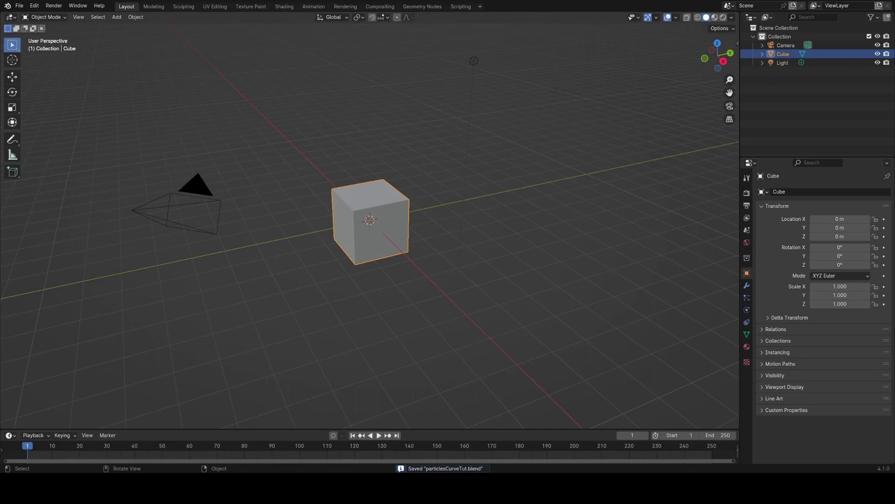
# Step: Delete all default objects from the new scene: the camera, cube and light
pyautogui.press('a')
pyautogui.press('x')
pyautogui.click(415, 181)
# Step: Add a Bézier curve at the world origin
pyautogui.hotkey('shift', 'a')
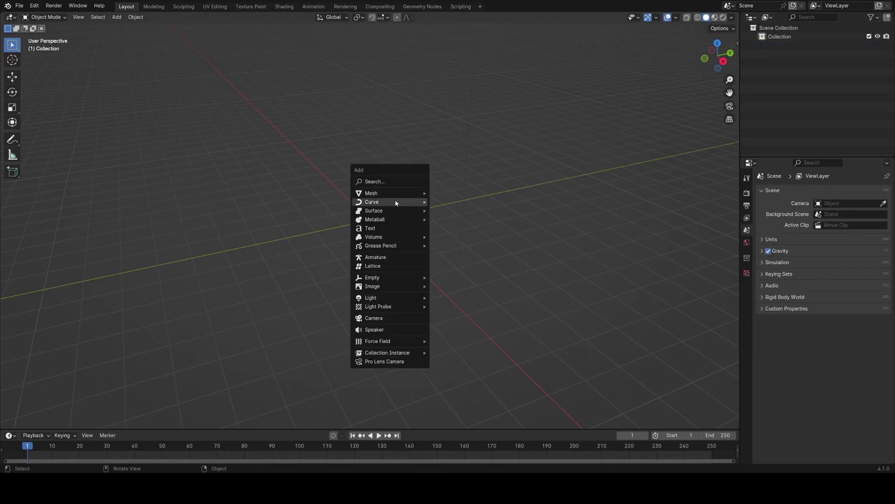
pyautogui.click(458, 203)
pyautogui.moveTo(457, 203); pyautogui.dragTo(462, 229, button='middle')
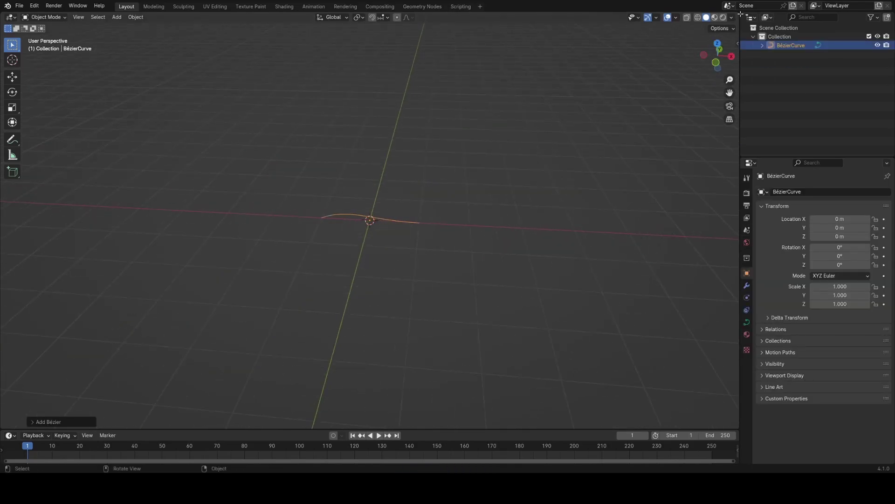
# Step: Split the 3D viewport vertically and turn the larger area into a Geometry Node Editor
pyautogui.moveTo(741, 14); pyautogui.dragTo(265, 19)
pyautogui.click(278, 17)
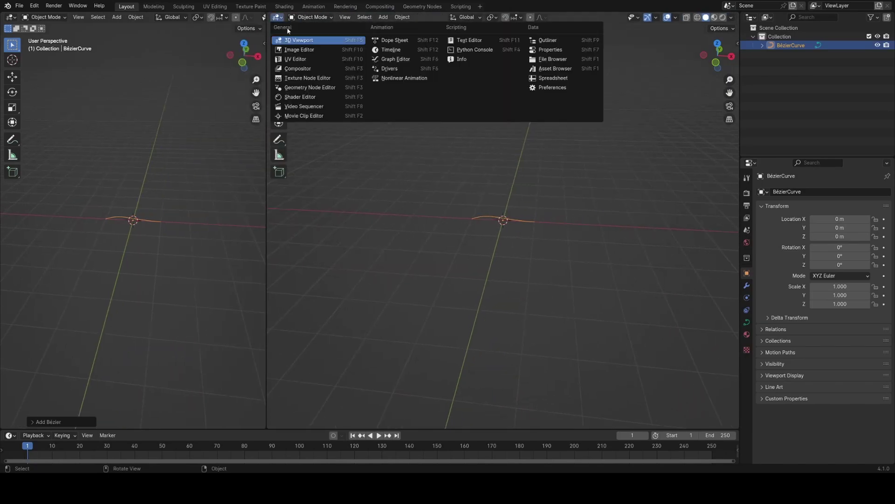
pyautogui.click(304, 87)
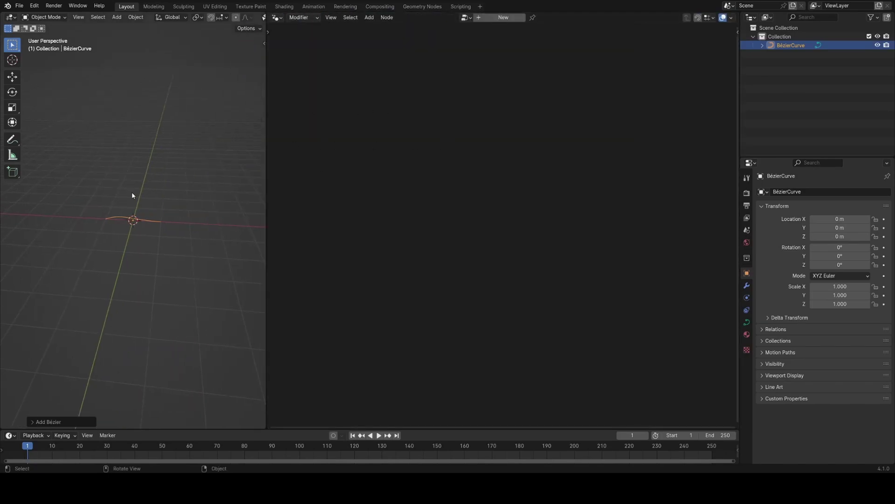
# Step: Scale up the Bézier curve's points and freely rotate them with trackball rotation in Edit Mode, then return to Object Mode
pyautogui.press('Tab')
pyautogui.moveTo(154, 197); pyautogui.dragTo(152, 240, button='middle')
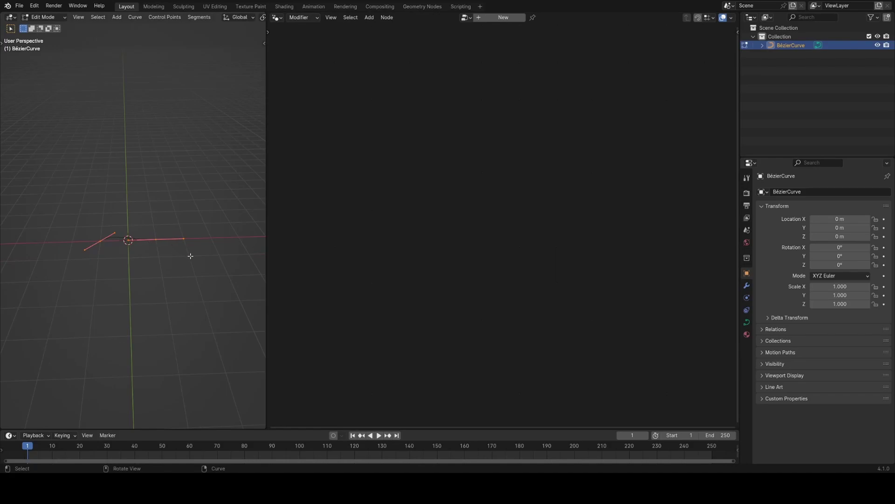
pyautogui.press('r')
pyautogui.press('r')
pyautogui.click(177, 292)
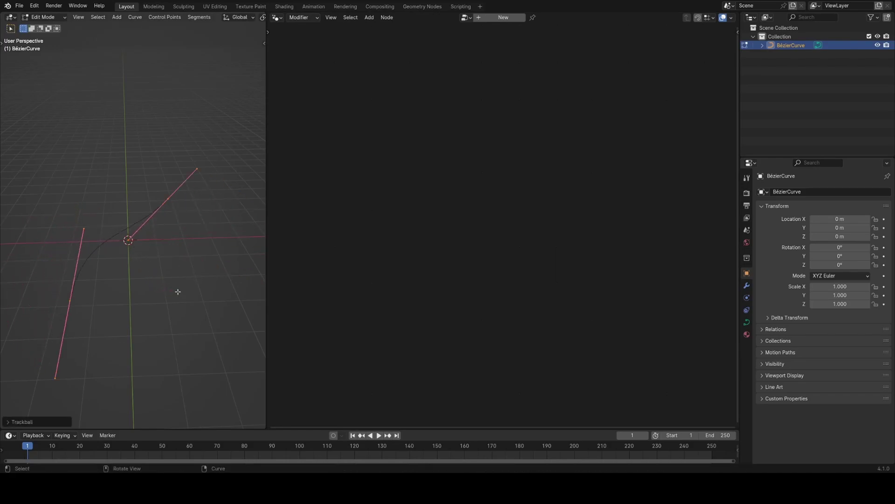
pyautogui.moveTo(178, 291); pyautogui.dragTo(155, 258, button='middle')
pyautogui.press('Tab')
# Step: Create a new geometry node group on the Bézier curve and move Group Input away from Group Output to make room
pyautogui.click(490, 19)
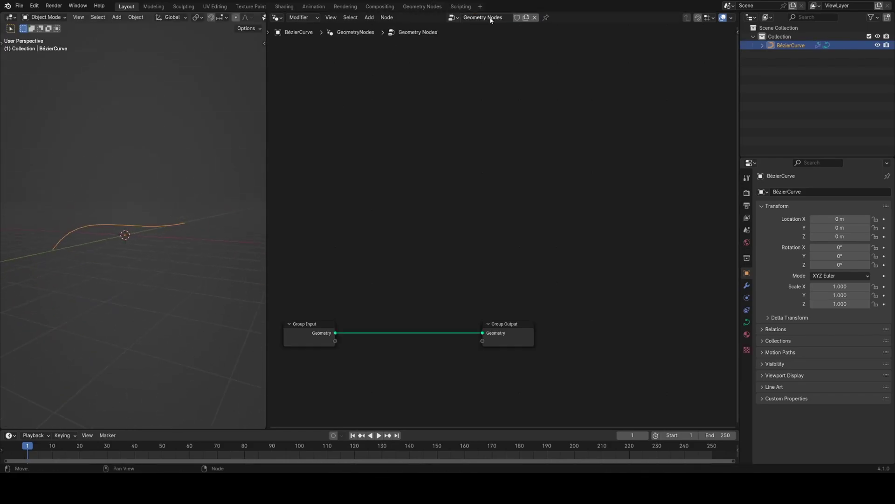
pyautogui.moveTo(414, 252); pyautogui.dragTo(498, 175, button='middle')
pyautogui.scroll(3, 444, 237)
pyautogui.moveTo(385, 286); pyautogui.dragTo(498, 203, button='middle')
pyautogui.moveTo(475, 183); pyautogui.dragTo(365, 185)
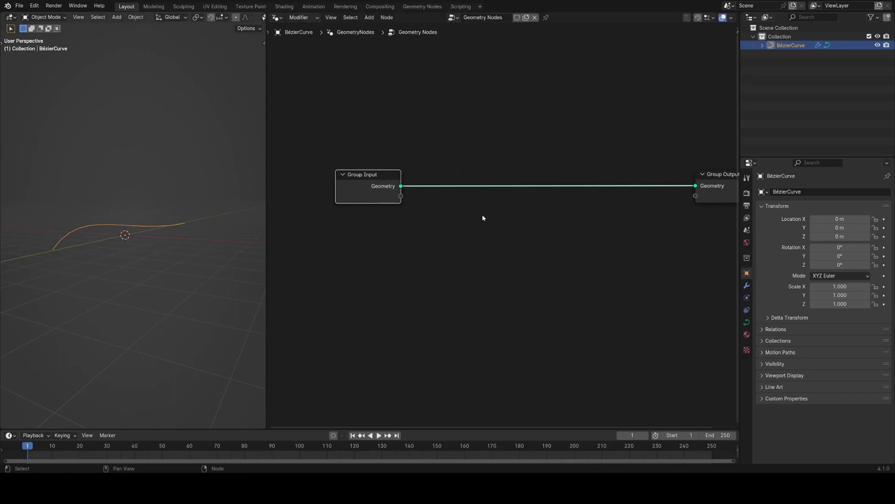
pyautogui.moveTo(483, 214); pyautogui.dragTo(446, 208, button='middle')
# Step: Add a Sample Curve node below the main link and connect the Group Input's Geometry to its Curves input
pyautogui.hotkey('shift', 'a')
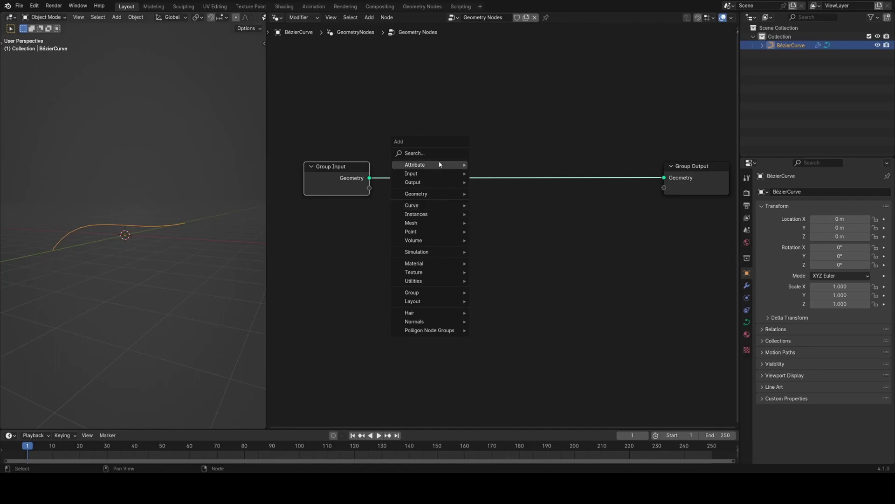
pyautogui.write('sampl')
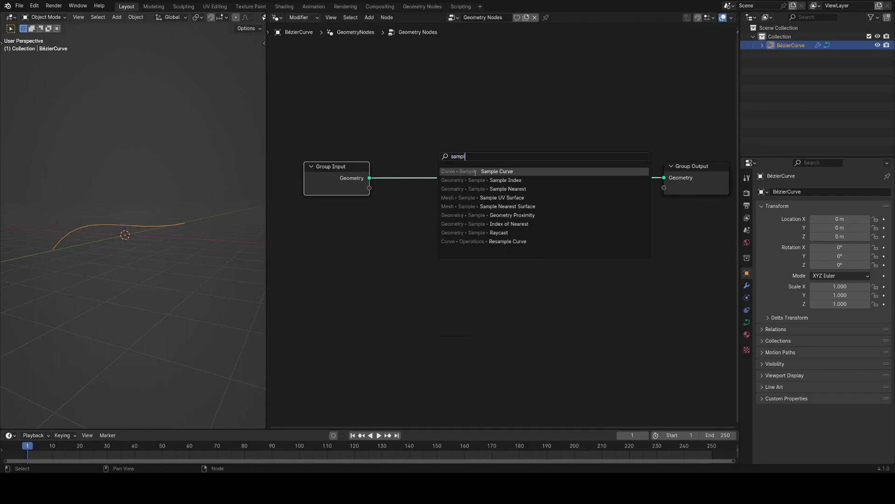
pyautogui.click(476, 172)
pyautogui.moveTo(369, 178); pyautogui.dragTo(441, 285)
pyautogui.moveTo(458, 221); pyautogui.dragTo(445, 223)
# Step: Add a Set Position node below the main link, between Sample Curve and Group Output
pyautogui.moveTo(526, 160); pyautogui.dragTo(495, 167, button='middle')
pyautogui.hotkey('shift', 'a')
pyautogui.write('s')
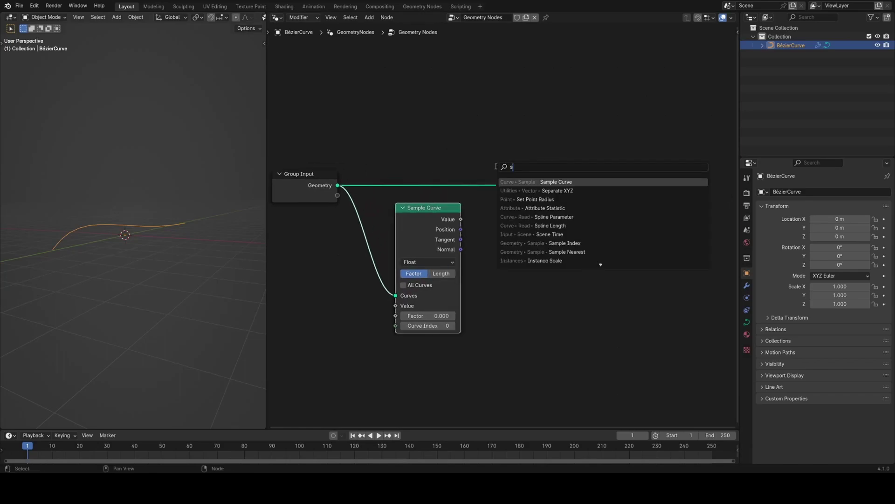
pyautogui.write('et')
pyautogui.click(588, 199)
pyautogui.click(562, 229)
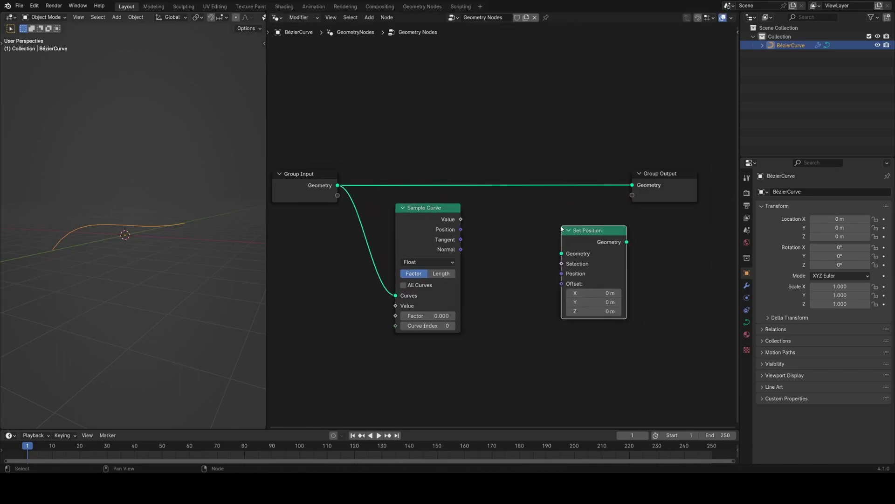
# Step: Add a Points node above the main link and connect its Points output to Set Position's Geometry input
pyautogui.hotkey('shift', 'a')
pyautogui.write('poi')
pyautogui.click(586, 170)
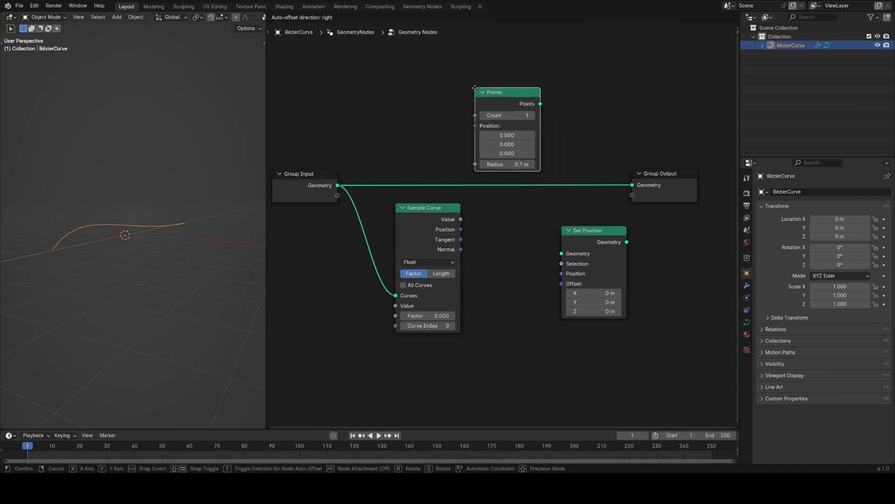
pyautogui.click(521, 102)
pyautogui.moveTo(582, 250); pyautogui.dragTo(566, 202)
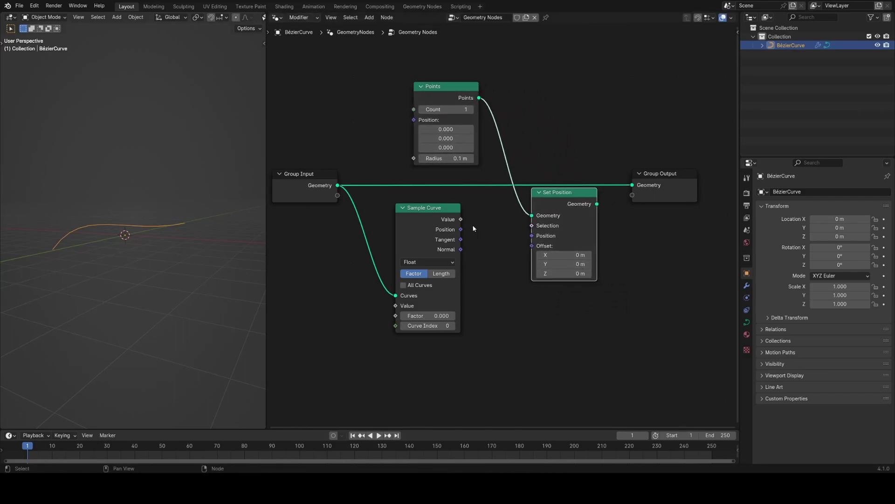
# Step: Connect Sample Curve's Position to Set Position's Position, and route Set Position's Geometry into Group Output
pyautogui.moveTo(461, 229); pyautogui.dragTo(470, 241)
pyautogui.moveTo(535, 238); pyautogui.dragTo(532, 236)
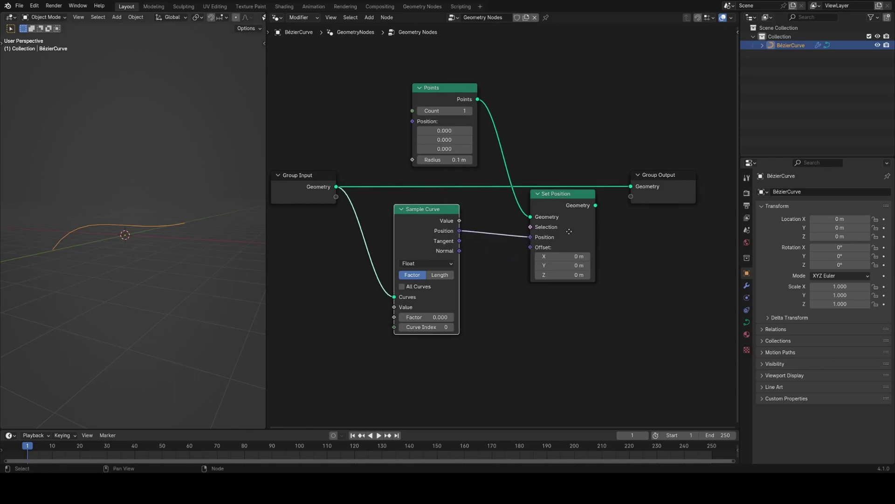
pyautogui.moveTo(598, 205); pyautogui.dragTo(533, 202, button='middle')
pyautogui.moveTo(576, 185); pyautogui.dragTo(218, 191)
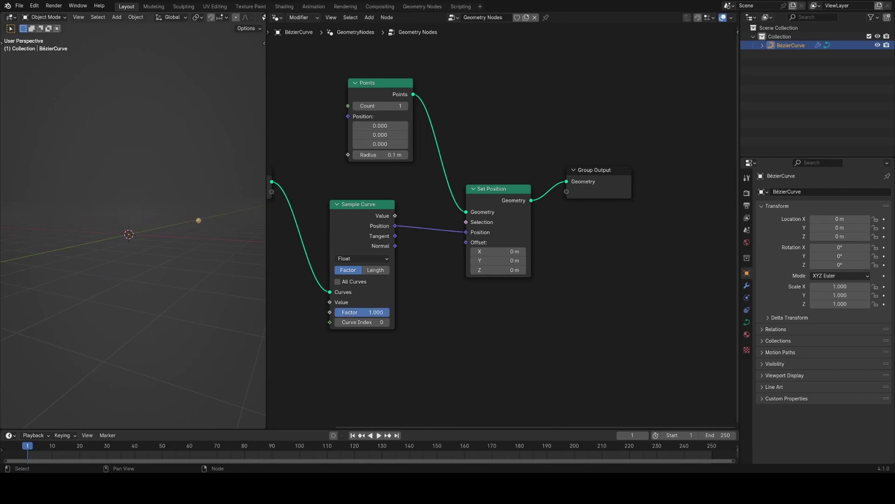
# Step: Duplicate the Group Input node and merge it with Set Position through a Join Geometry node feeding Group Output
pyautogui.scroll(-2, 457, 237)
pyautogui.moveTo(289, 200); pyautogui.dragTo(286, 218)
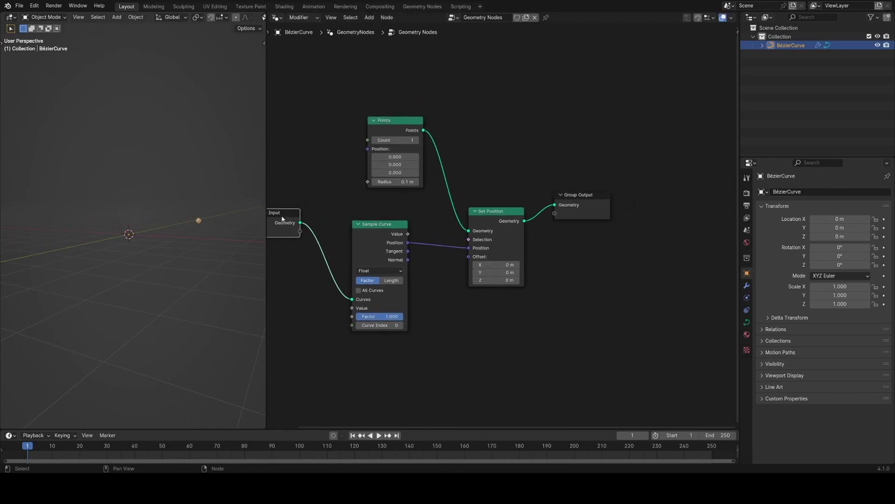
pyautogui.hotkey('shift', 'd')
pyautogui.click(506, 174)
pyautogui.moveTo(588, 195); pyautogui.dragTo(619, 199)
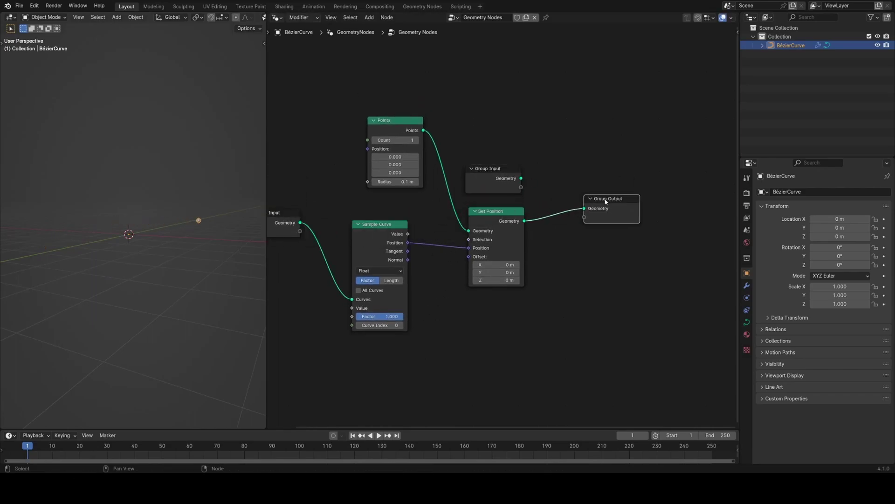
pyautogui.keyDown('ctrl'); pyautogui.keyDown('shift'); pyautogui.moveTo(497, 176); pyautogui.dragTo(503, 220, button='right'); pyautogui.keyUp('shift'); pyautogui.keyUp('ctrl')
pyautogui.moveTo(617, 218); pyautogui.dragTo(711, 200)
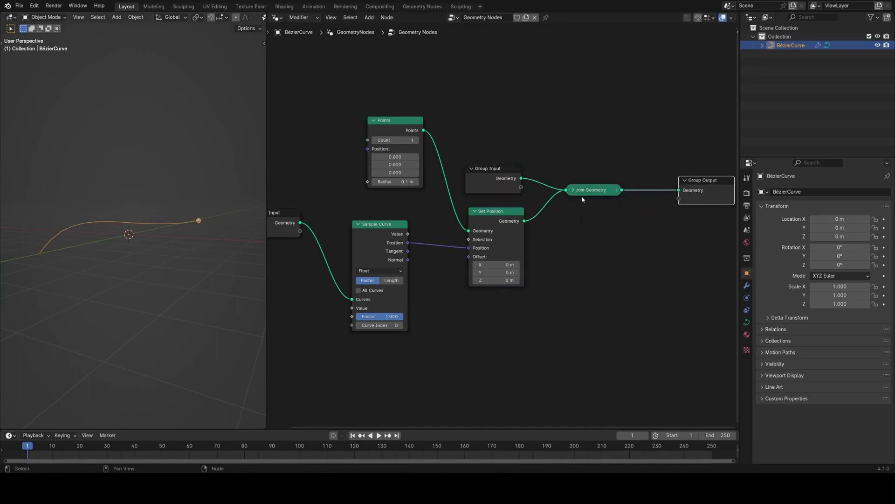
pyautogui.moveTo(585, 192); pyautogui.dragTo(584, 199)
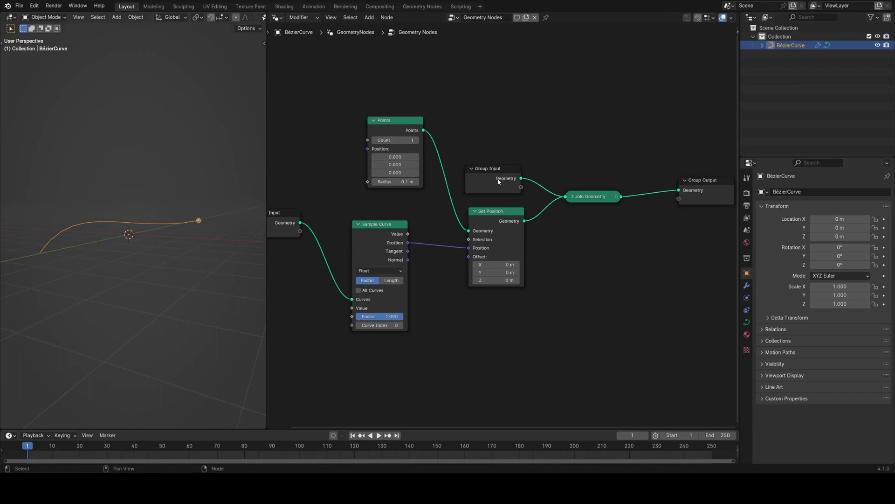
pyautogui.moveTo(499, 182)
pyautogui.keyDown('ctrl'); pyautogui.keyDown('alt'); pyautogui.mouseDown(button='right')
pyautogui.moveTo(502, 210)
pyautogui.moveTo(496, 177)
pyautogui.mouseUp(button='right'); pyautogui.keyUp('alt'); pyautogui.keyUp('ctrl')
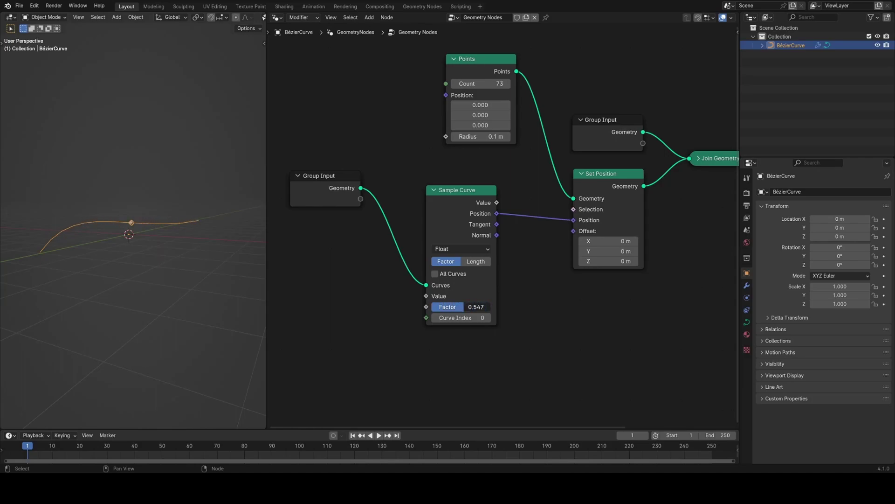
# Step: Set the Sample Curve's Factor to 0.333 and examine the points on the curve up close
pyautogui.moveTo(464, 306); pyautogui.dragTo(451, 307)
pyautogui.moveTo(140, 237); pyautogui.dragTo(190, 256, button='middle')
pyautogui.scroll(3, 199, 256)
pyautogui.scroll(4, 189, 256)
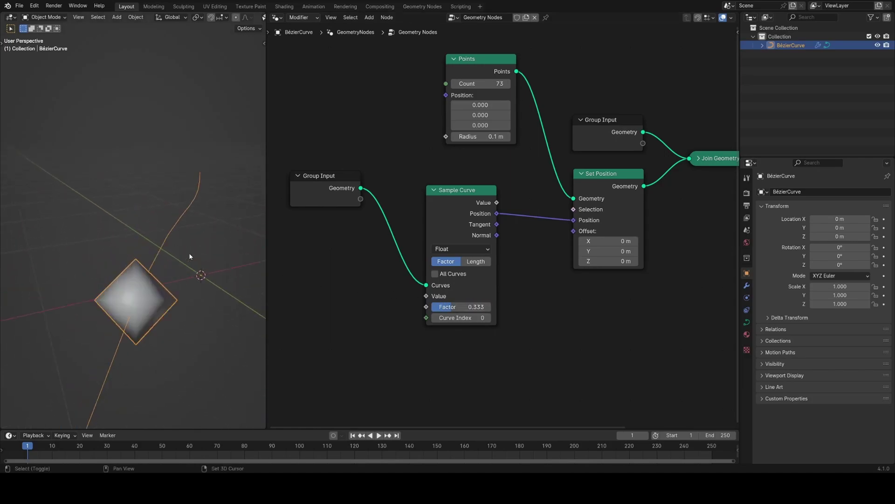
pyautogui.scroll(4, 190, 256)
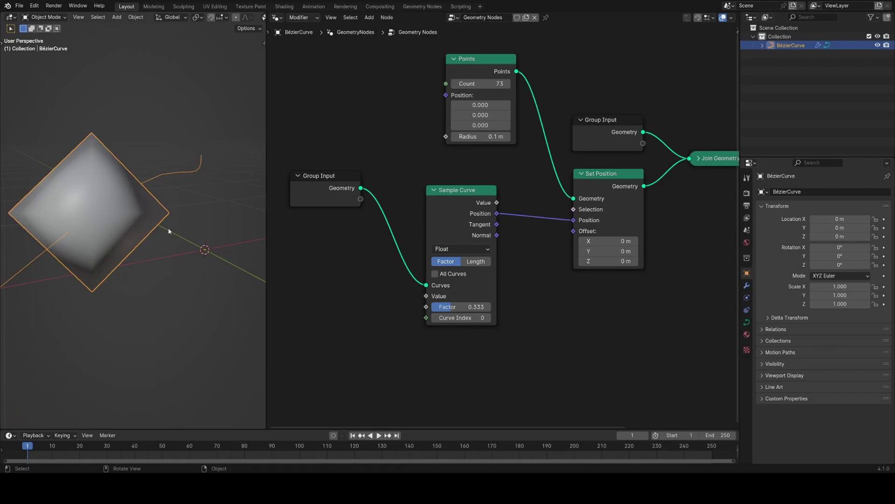
pyautogui.scroll(-9, 170, 227)
pyautogui.moveTo(175, 225); pyautogui.dragTo(280, 236, button='middle')
pyautogui.moveTo(488, 233); pyautogui.dragTo(507, 221, button='middle')
pyautogui.scroll(-1, 507, 221)
# Step: Add a Random Value node and connect its Value output to Sample Curve's Factor
pyautogui.moveTo(489, 188); pyautogui.dragTo(479, 179)
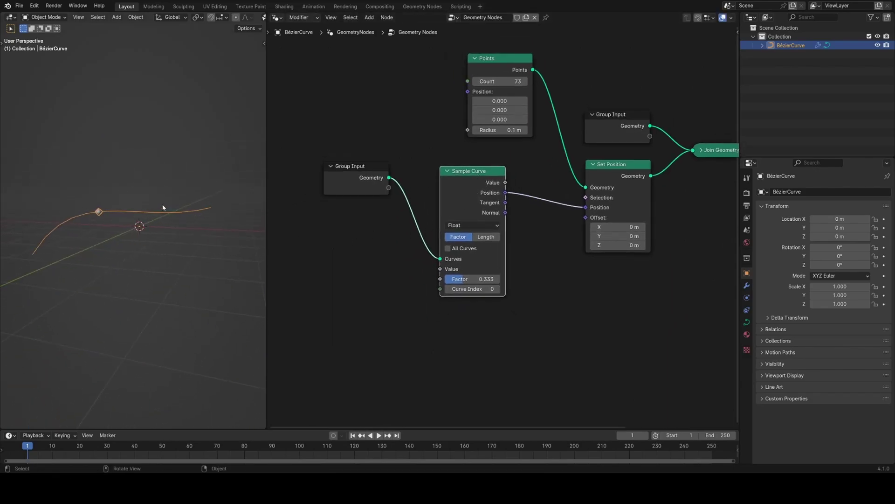
pyautogui.moveTo(163, 208); pyautogui.dragTo(115, 231, button='middle')
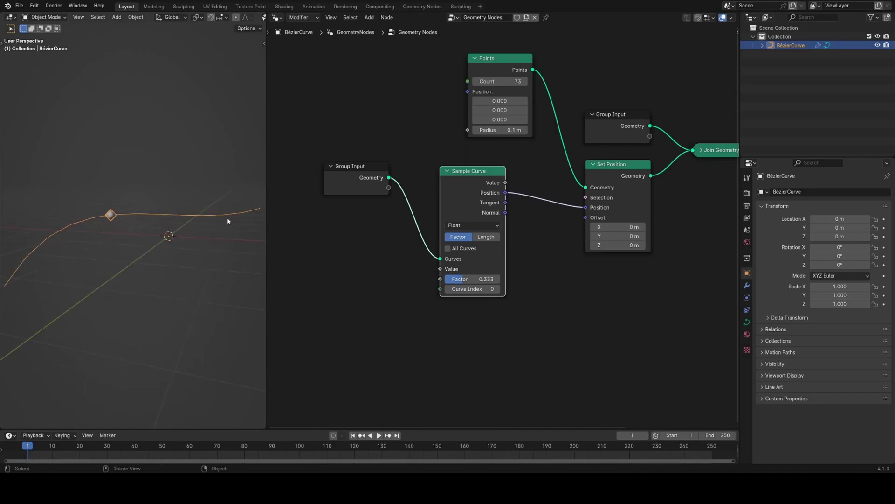
pyautogui.moveTo(402, 237); pyautogui.dragTo(505, 224, button='middle')
pyautogui.scroll(2, 506, 224)
pyautogui.moveTo(543, 250); pyautogui.dragTo(460, 271)
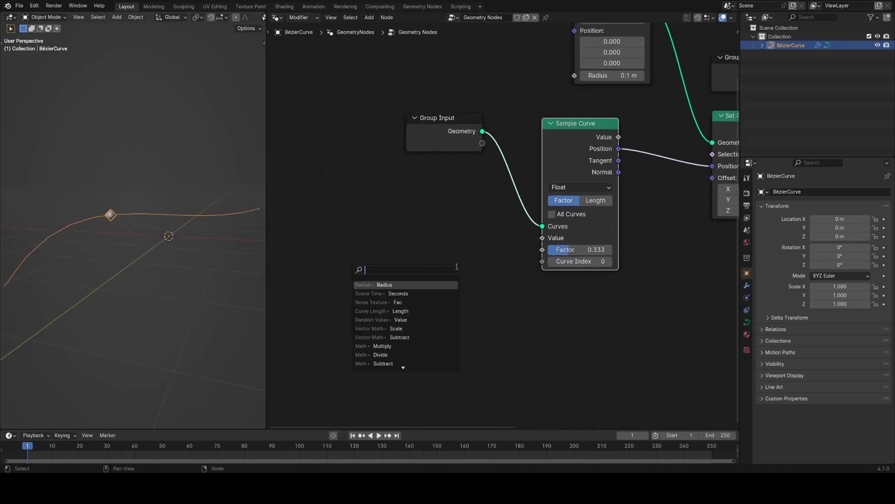
pyautogui.write('rand')
pyautogui.click(429, 283)
pyautogui.click(428, 248)
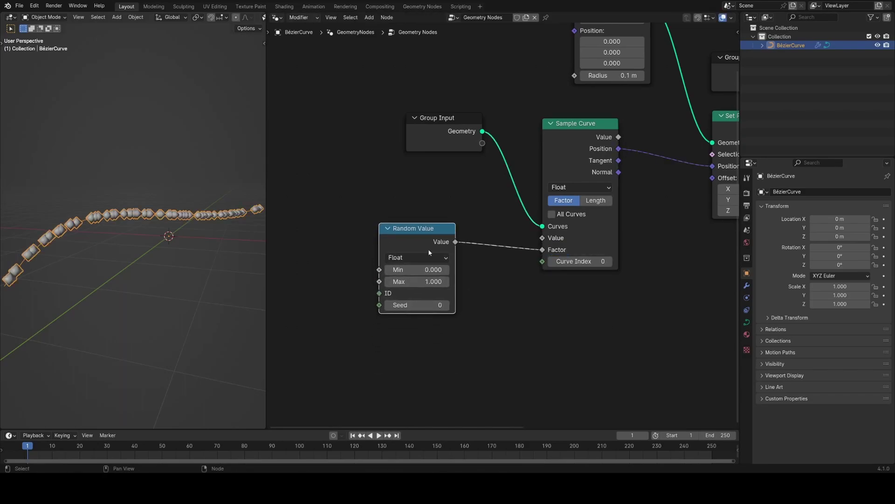
# Step: Insert a Math node set to Add between Random Value and Sample Curve's Factor, with its second value at 0.550
pyautogui.scroll(-2, 156, 229)
pyautogui.moveTo(157, 226); pyautogui.dragTo(175, 254, button='middle')
pyautogui.moveTo(423, 239); pyautogui.dragTo(470, 243)
pyautogui.write('ma')
pyautogui.click(495, 257)
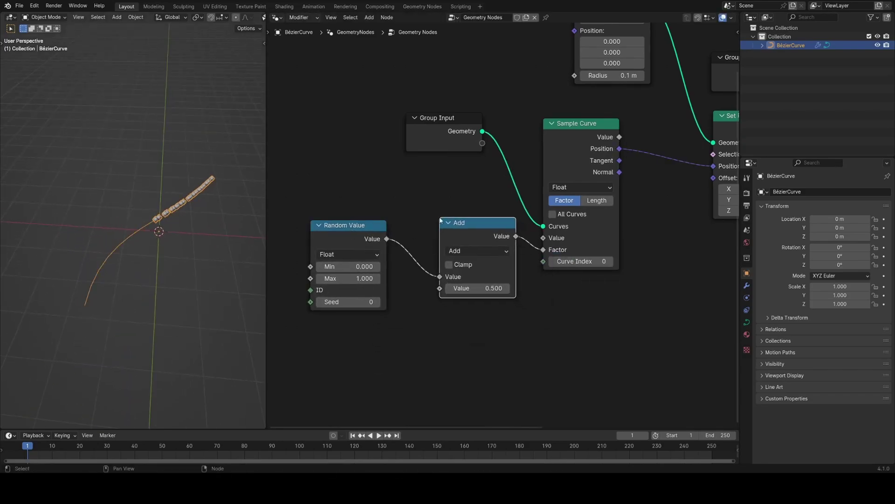
pyautogui.moveTo(478, 288)
pyautogui.mouseDown()
pyautogui.moveTo(437, 287)
pyautogui.moveTo(476, 288)
pyautogui.mouseUp()
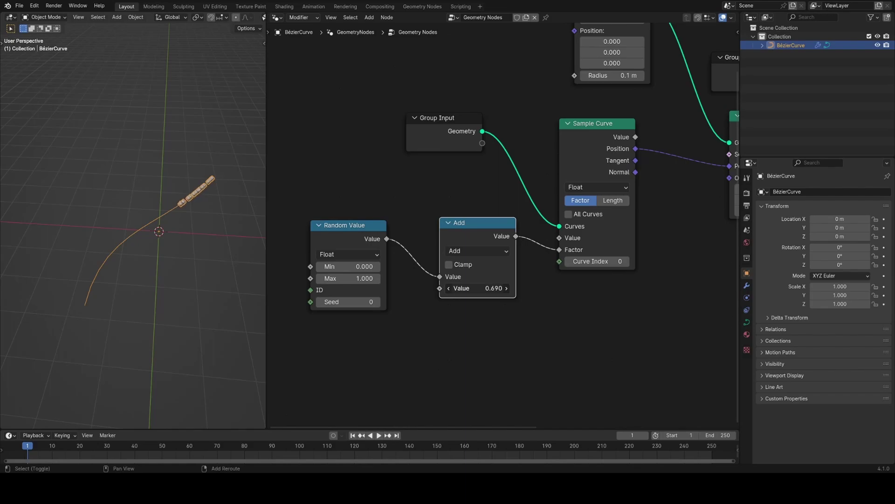
pyautogui.moveTo(478, 288); pyautogui.dragTo(464, 288)
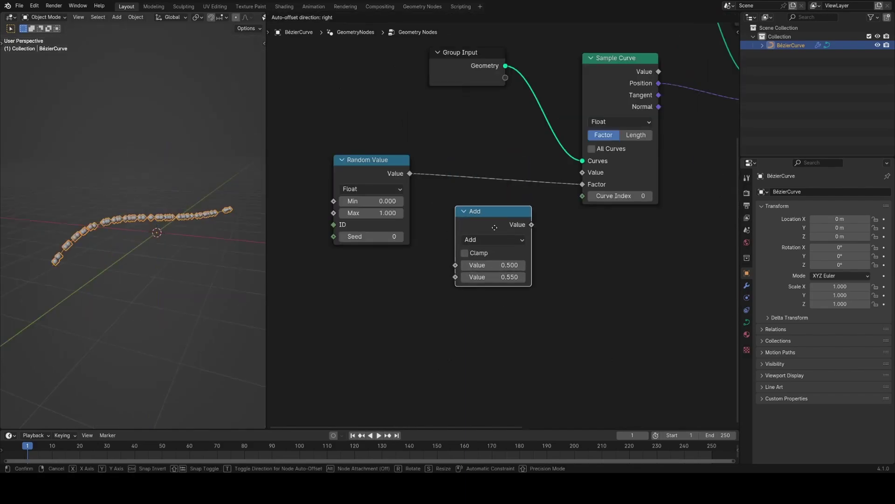
# Step: Cut the link from Random Value to Sample Curve's Factor and change the detached Add node's operation to Fraction
pyautogui.keyDown('ctrl'); pyautogui.moveTo(513, 252); pyautogui.dragTo(534, 205, button='right'); pyautogui.keyUp('ctrl')
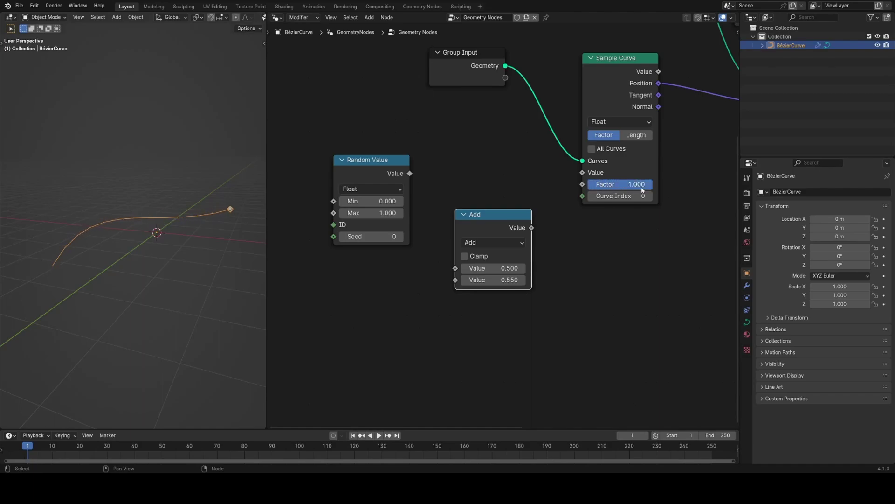
pyautogui.moveTo(473, 183); pyautogui.dragTo(528, 195, button='middle')
pyautogui.moveTo(539, 224); pyautogui.dragTo(537, 159)
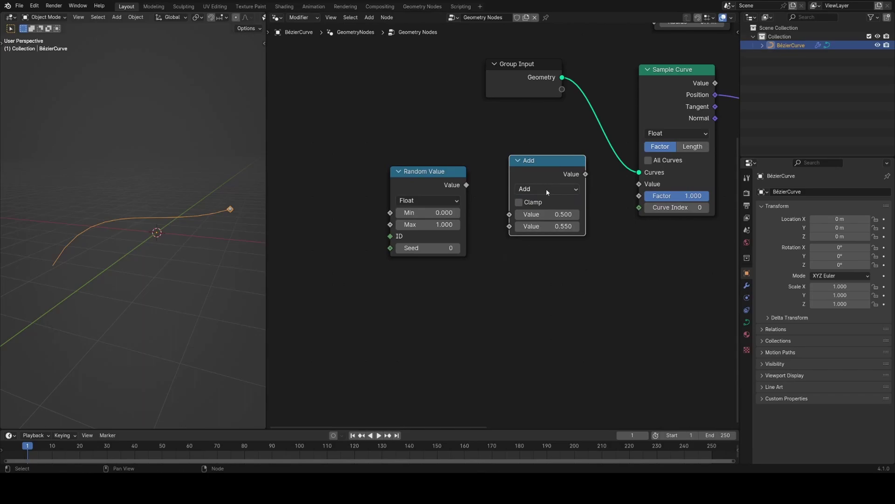
pyautogui.click(546, 189)
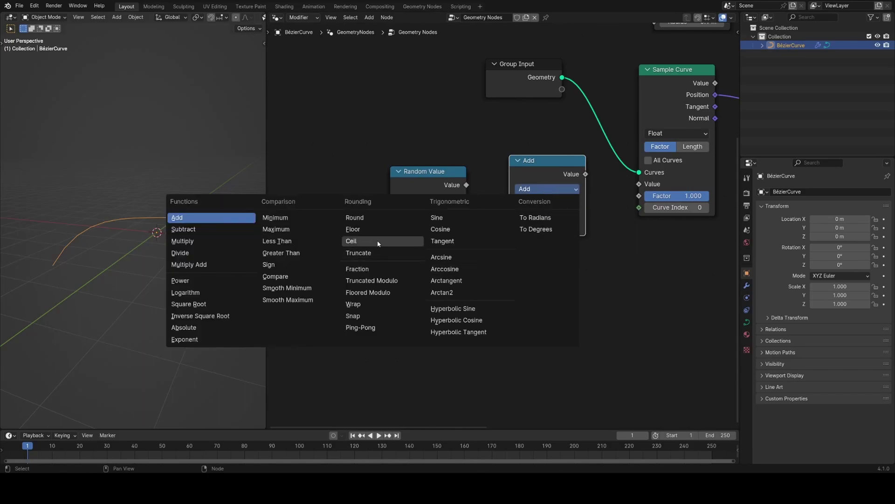
pyautogui.click(380, 269)
# Step: Connect Random Value through the Fraction node to Sample Curve's Factor, and space the Random Value and Fraction nodes apart
pyautogui.moveTo(466, 185); pyautogui.dragTo(508, 214)
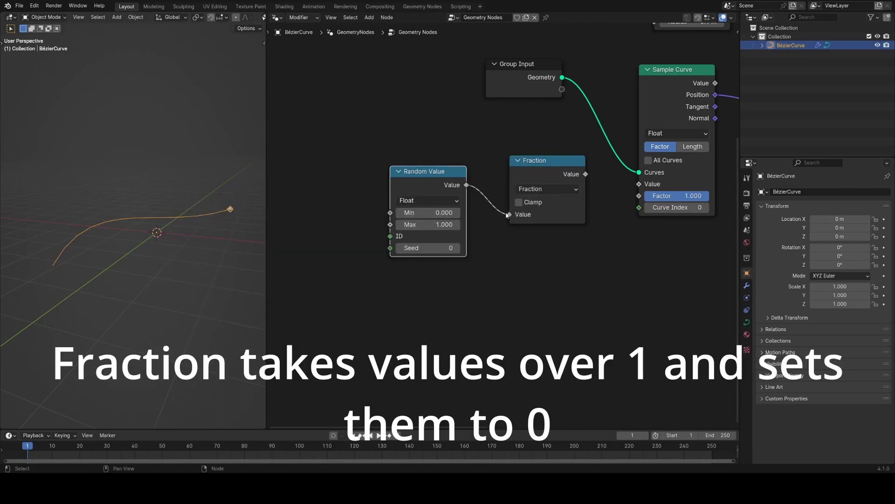
pyautogui.moveTo(585, 174); pyautogui.dragTo(639, 196)
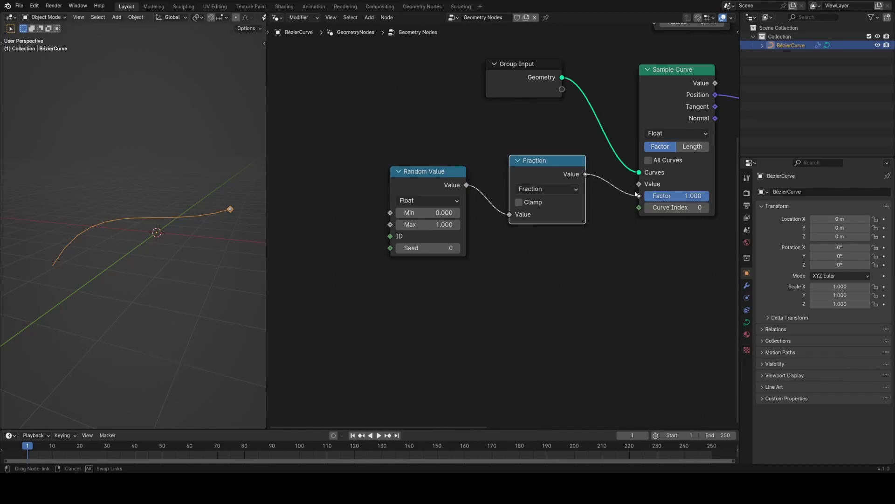
pyautogui.moveTo(410, 172); pyautogui.dragTo(494, 169, button='middle')
pyautogui.moveTo(494, 169); pyautogui.dragTo(416, 211)
pyautogui.moveTo(616, 179); pyautogui.dragTo(618, 209)
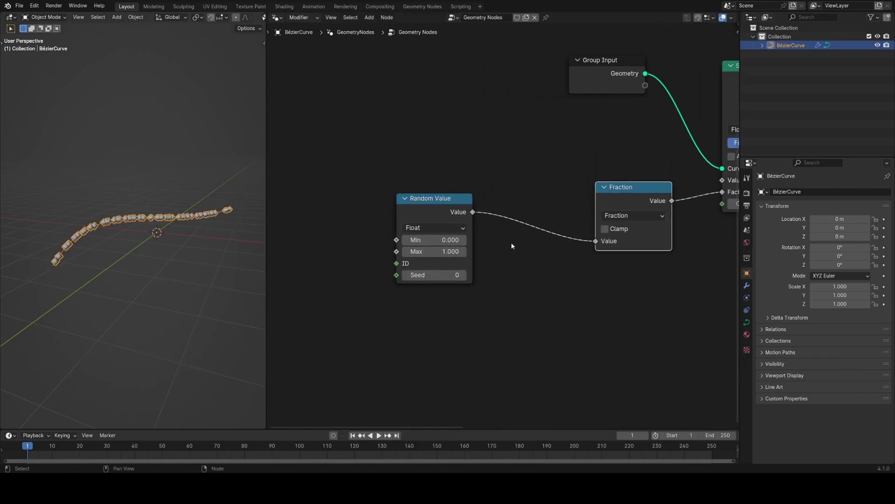
# Step: Duplicate the Fraction node, change the copy to Add, and insert it between Random Value and Fraction
pyautogui.hotkey('shift', 'd')
pyautogui.click(516, 290)
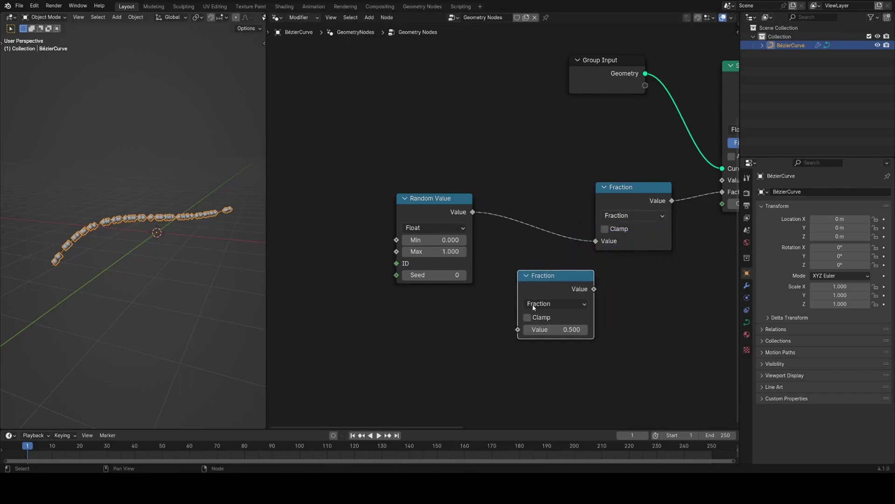
pyautogui.click(555, 304)
pyautogui.click(218, 330)
pyautogui.moveTo(555, 276); pyautogui.dragTo(555, 167)
pyautogui.moveTo(434, 199); pyautogui.dragTo(430, 249)
pyautogui.click(572, 191)
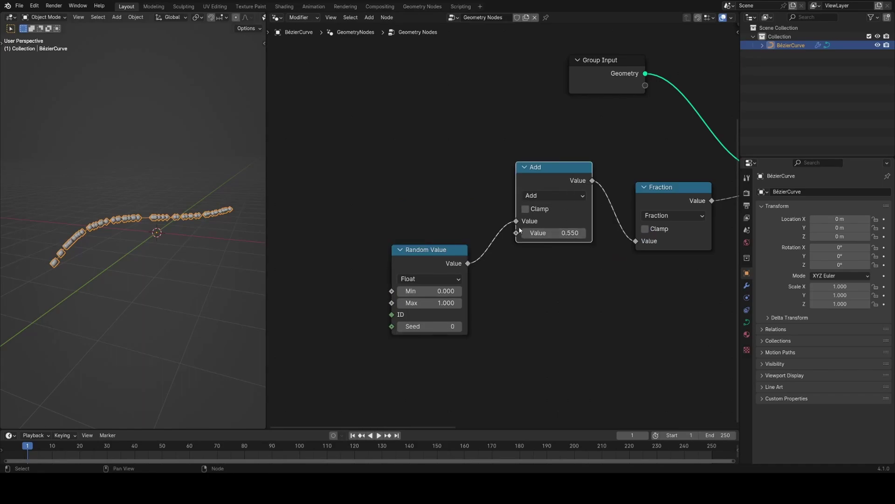
# Step: Move Random Value's link to the Add node's second Value input and connect a new Scene Time node's Seconds to the first
pyautogui.moveTo(513, 237); pyautogui.dragTo(518, 227)
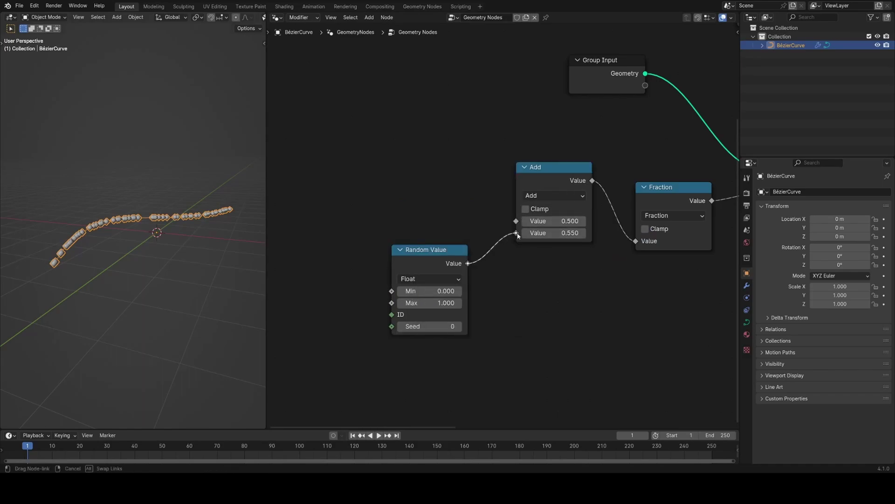
pyautogui.moveTo(517, 236); pyautogui.dragTo(516, 233)
pyautogui.hotkey('shift', 'a')
pyautogui.write('sce')
pyautogui.press('Return')
pyautogui.click(390, 175)
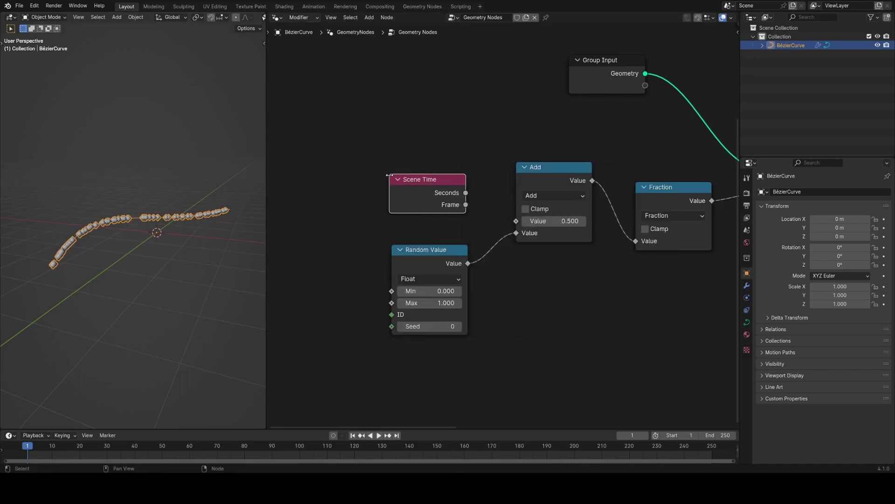
pyautogui.moveTo(514, 221); pyautogui.dragTo(516, 221)
# Step: Play the animation, deselect the curve and examine the points' movement from another viewing angle
pyautogui.press('space')
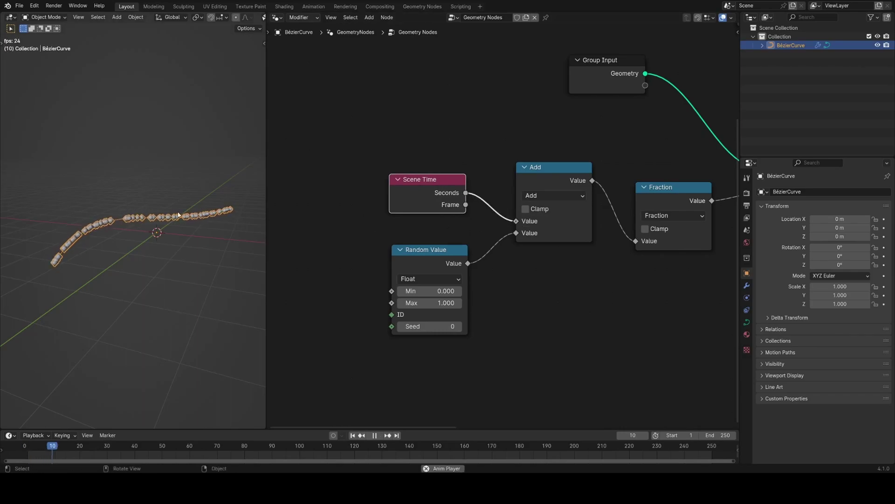
pyautogui.click(171, 184)
pyautogui.moveTo(172, 179); pyautogui.dragTo(120, 243, button='middle')
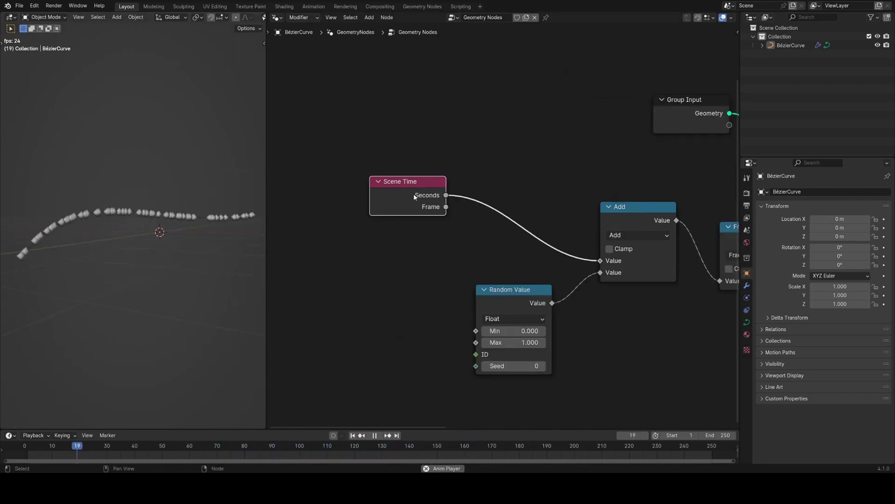
# Step: Duplicate the Add node onto the link between Scene Time and Add, and change the copy's operation to Multiply
pyautogui.click(633, 226)
pyautogui.hotkey('shift', 'd')
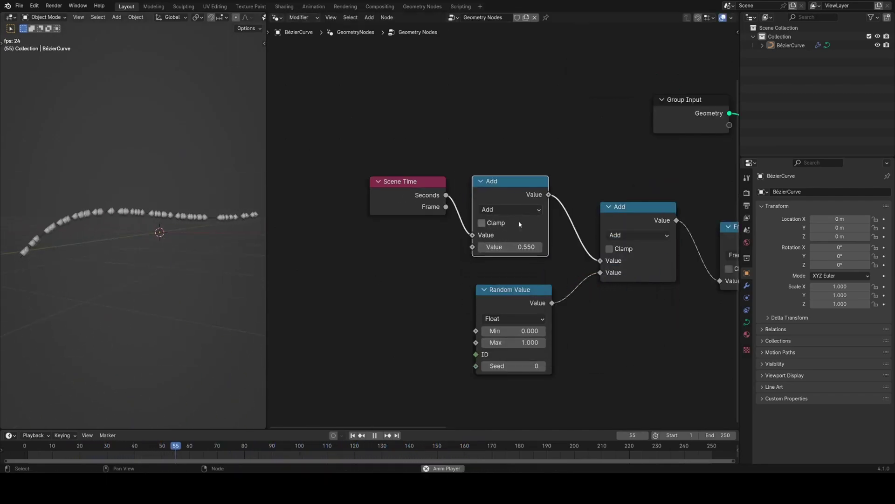
pyautogui.click(521, 197)
pyautogui.click(526, 209)
pyautogui.click(187, 262)
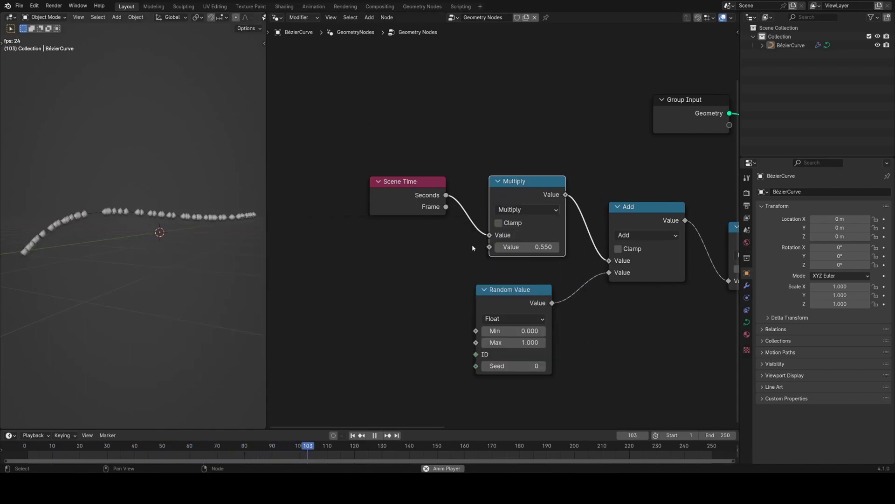
# Step: Try a value of 3 in the Multiply node after Scene Time
pyautogui.click(522, 246)
pyautogui.write('3')
pyautogui.press('Return')
pyautogui.moveTo(527, 247); pyautogui.dragTo(400, 247)
# Step: Set the Multiply node's second value to 1
pyautogui.click(527, 247)
pyautogui.write('1')
pyautogui.press('Return')
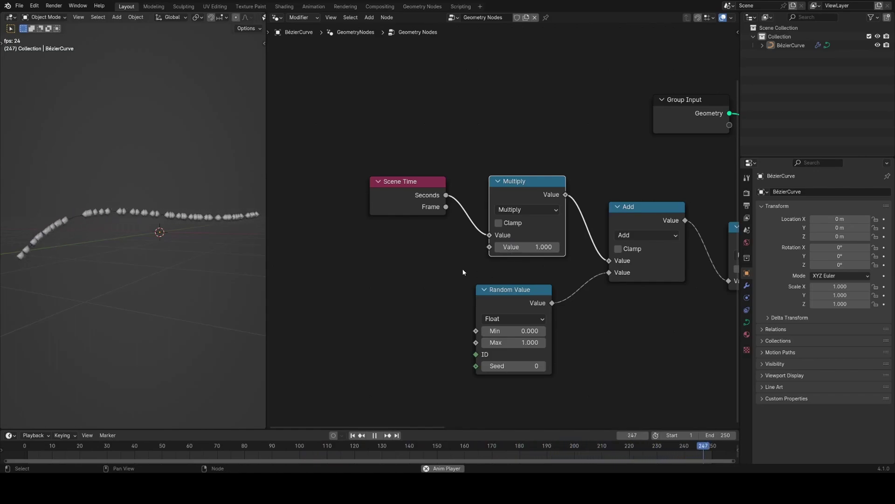
# Step: Lower the Multiply node's second value to 0.5
pyautogui.click(497, 249)
pyautogui.click(497, 248)
pyautogui.click(498, 248)
pyautogui.click(498, 248)
pyautogui.click(497, 248)
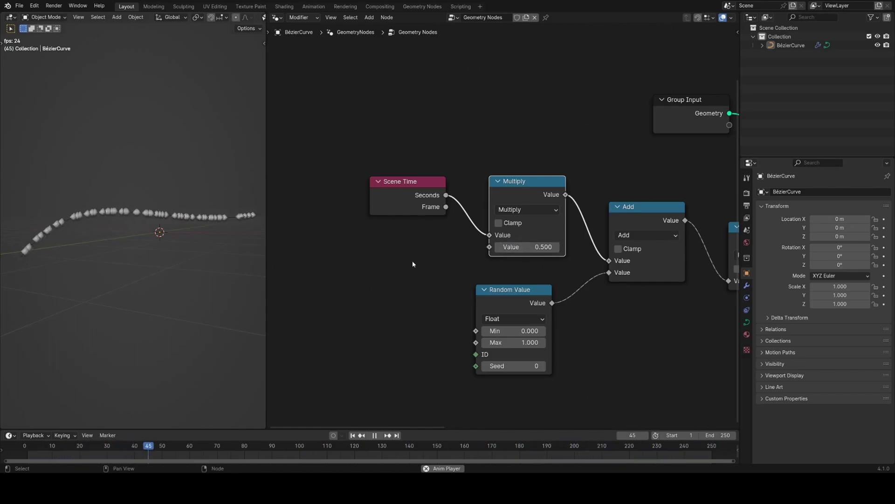
# Step: Add a Group Input node below Scene Time and connect its empty socket to the Multiply node's second value
pyautogui.moveTo(342, 251); pyautogui.dragTo(464, 264, button='middle')
pyautogui.scroll(1, 463, 264)
pyautogui.hotkey('shift', 'a')
pyautogui.write('gr')
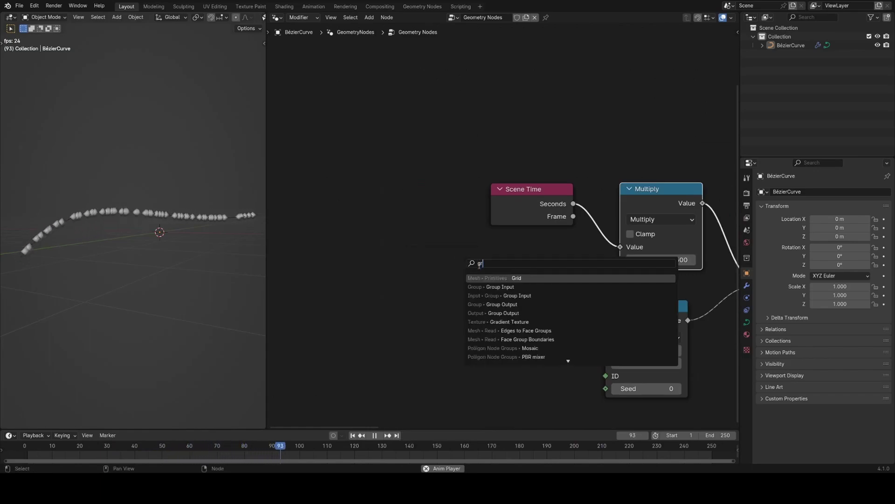
pyautogui.press('Return')
pyautogui.click(445, 264)
pyautogui.moveTo(528, 297); pyautogui.dragTo(620, 259)
pyautogui.moveTo(494, 296); pyautogui.dragTo(538, 270)
# Step: Rename the new group input parameter from Value to Speed
pyautogui.press('n')
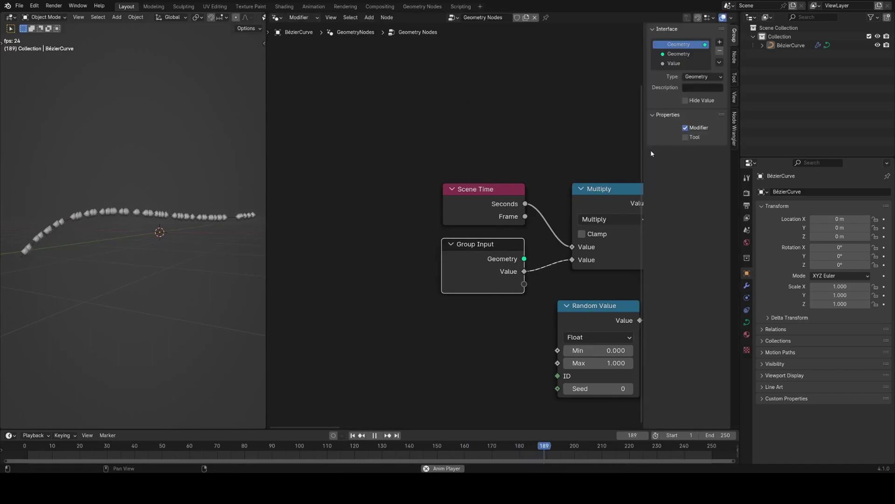
pyautogui.doubleClick(671, 63)
pyautogui.write('Speed')
pyautogui.press('Return')
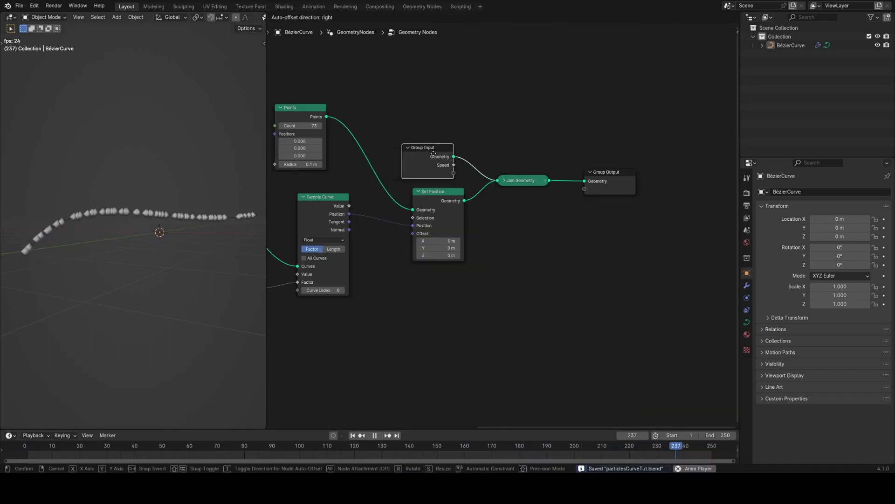
# Step: Rearrange the Group Input and Set Position nodes to free up space after the Sample Curve node
pyautogui.moveTo(433, 153); pyautogui.dragTo(669, 174)
pyautogui.moveTo(434, 191); pyautogui.dragTo(517, 187)
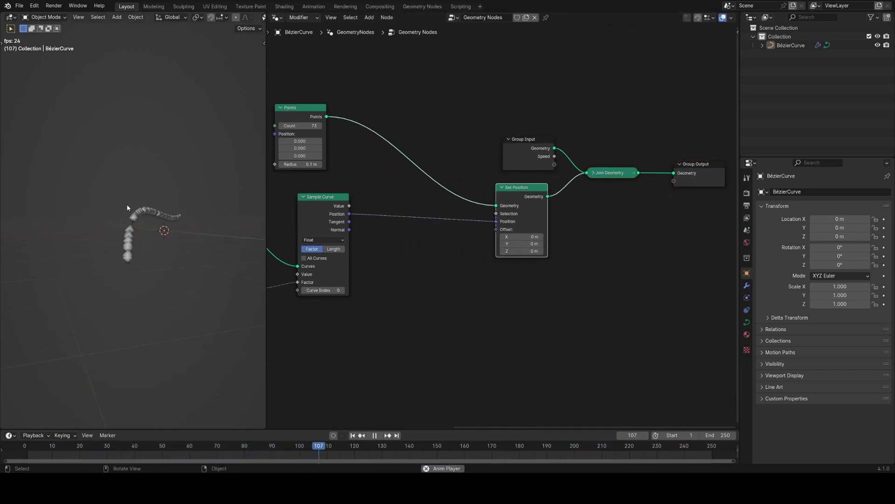
# Step: Circle the points in the viewport with an annotation stroke and erase it
pyautogui.moveTo(113, 191)
pyautogui.mouseDown()
pyautogui.moveTo(182, 196)
pyautogui.moveTo(61, 219)
pyautogui.moveTo(155, 179)
pyautogui.mouseUp()
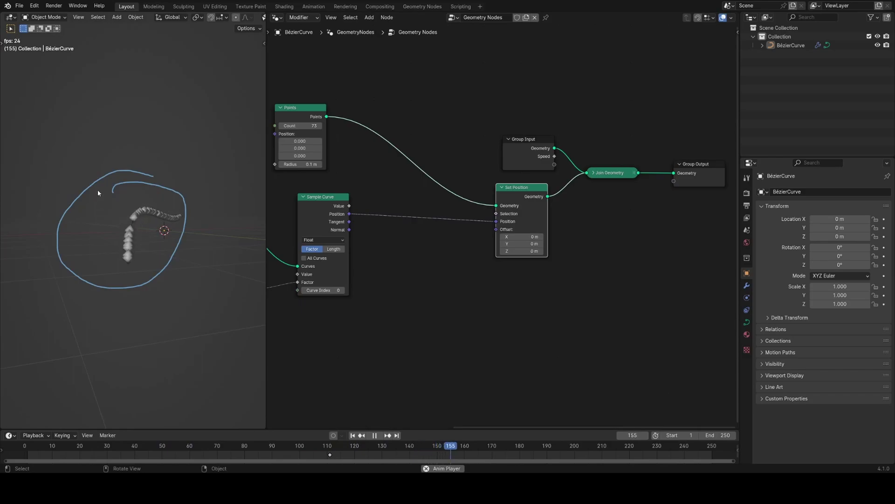
pyautogui.moveTo(120, 235)
pyautogui.mouseDown(button='right')
pyautogui.moveTo(74, 195)
pyautogui.moveTo(210, 189)
pyautogui.mouseUp(button='right')
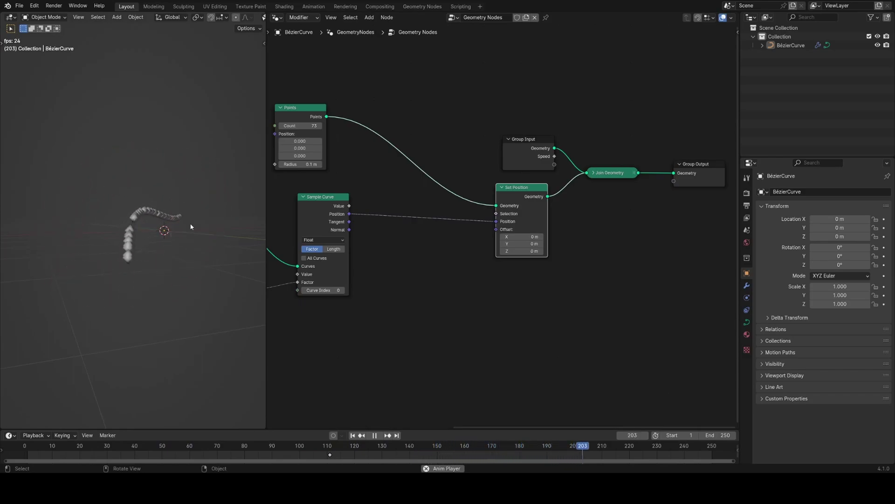
# Step: Stop playback, add a Random Value node below Set Position and set its data type to Vector
pyautogui.moveTo(530, 275); pyautogui.dragTo(583, 231, button='middle')
pyautogui.scroll(3, 583, 231)
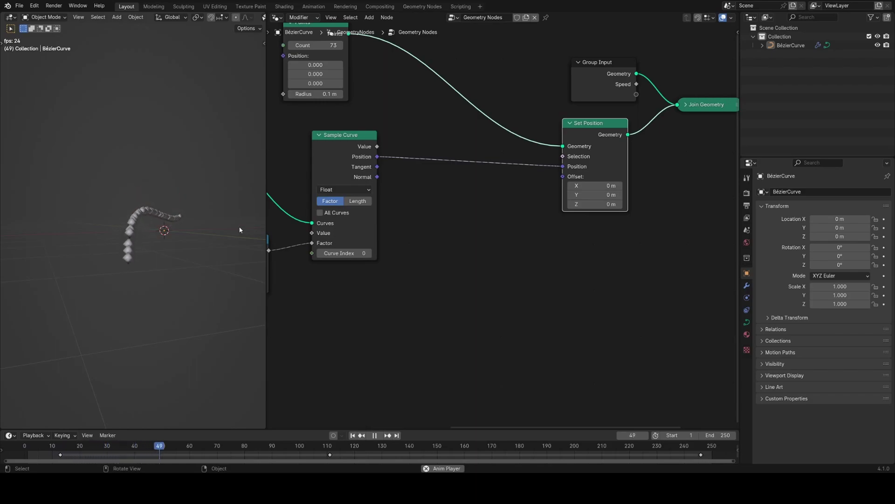
pyautogui.press('space')
pyautogui.hotkey('shift', 'a')
pyautogui.write('ra')
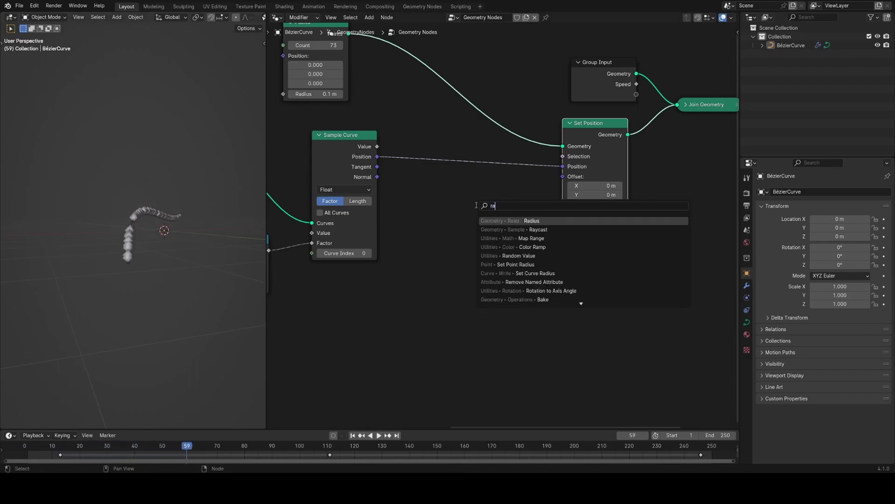
pyautogui.write('nd')
pyautogui.press('Return')
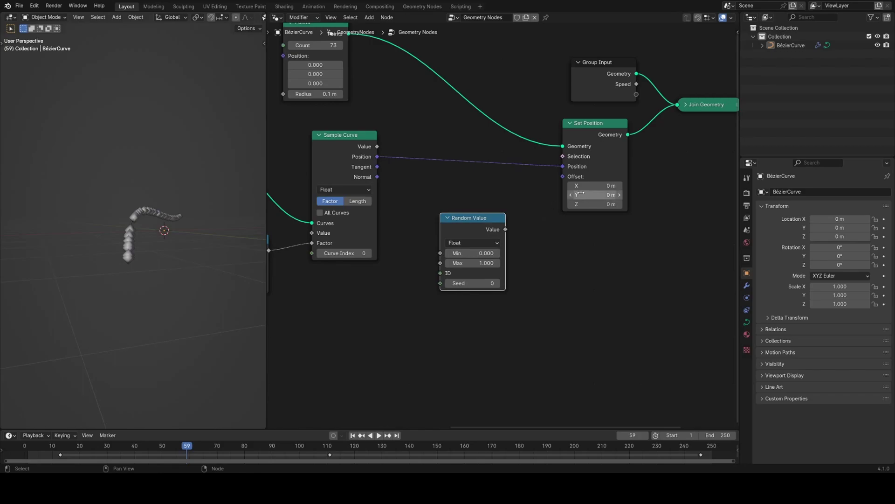
pyautogui.click(480, 240)
pyautogui.click(467, 286)
# Step: Try out manual offset values in the Set Position node, such as 0.26 m along Y
pyautogui.moveTo(595, 186)
pyautogui.mouseDown()
pyautogui.moveTo(611, 185)
pyautogui.moveTo(597, 186)
pyautogui.moveTo(606, 195)
pyautogui.mouseUp()
pyautogui.hotkey('ctrl', 'z')
pyautogui.moveTo(595, 203); pyautogui.dragTo(589, 205)
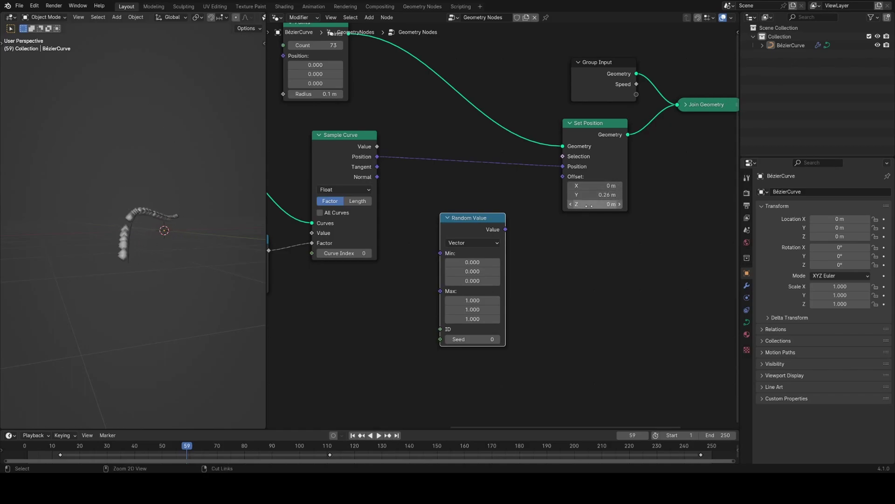
# Step: Connect the vector Random Value output to Set Position's Offset and place the node below Sample Curve
pyautogui.moveTo(490, 221); pyautogui.dragTo(460, 215)
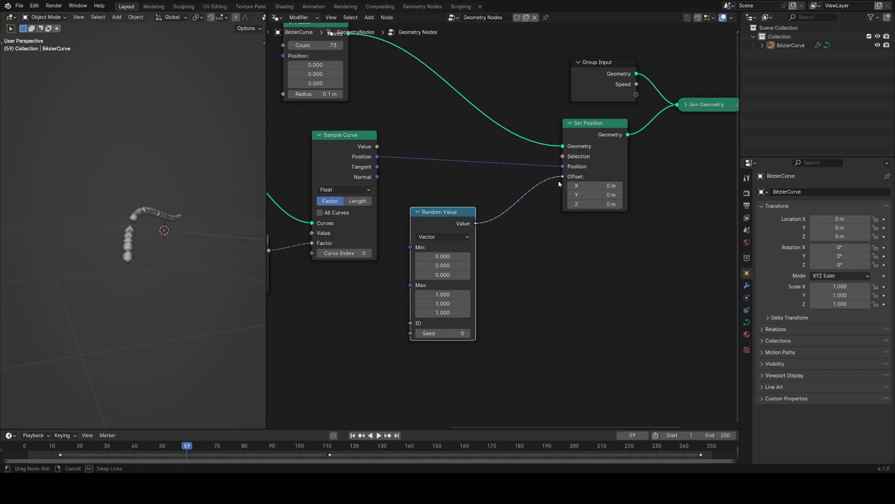
pyautogui.moveTo(559, 183); pyautogui.dragTo(563, 176)
pyautogui.moveTo(447, 212); pyautogui.dragTo(419, 235)
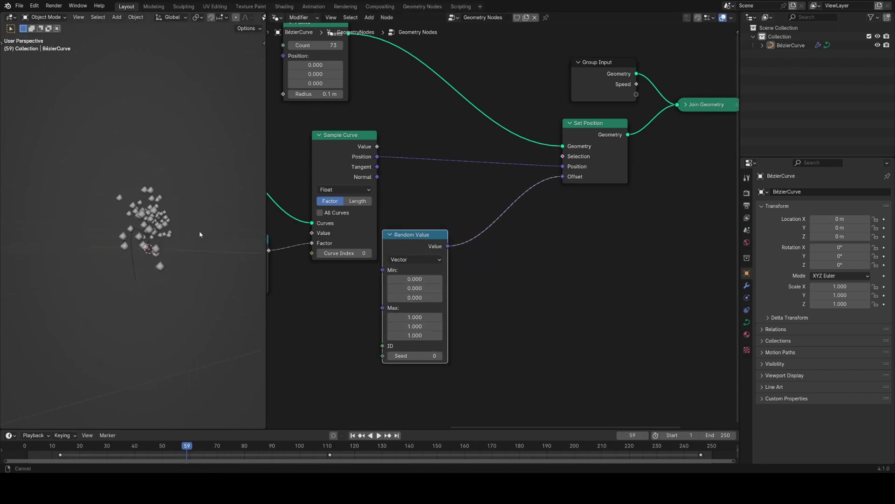
pyautogui.moveTo(199, 234); pyautogui.dragTo(207, 214, button='middle')
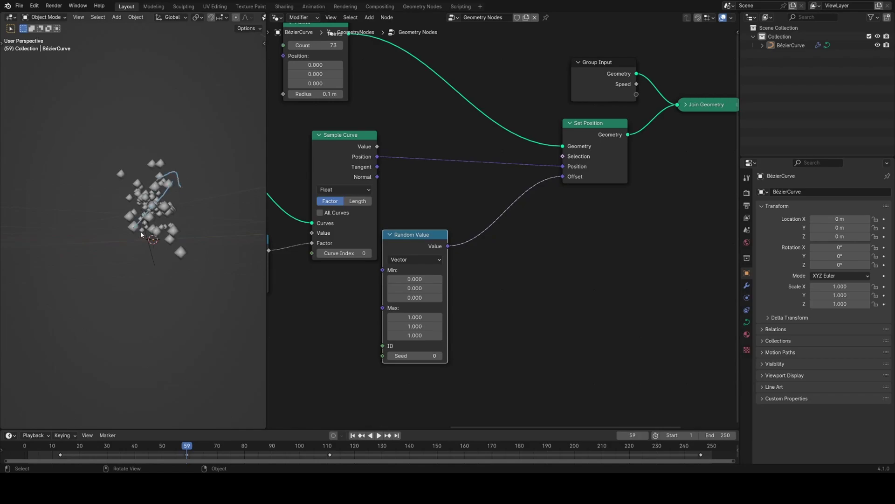
# Step: Set all three Min components of the vector Random Value node to -1
pyautogui.moveTo(463, 253); pyautogui.dragTo(485, 182, button='middle')
pyautogui.scroll(2, 466, 179)
pyautogui.moveTo(444, 178); pyautogui.dragTo(487, 170)
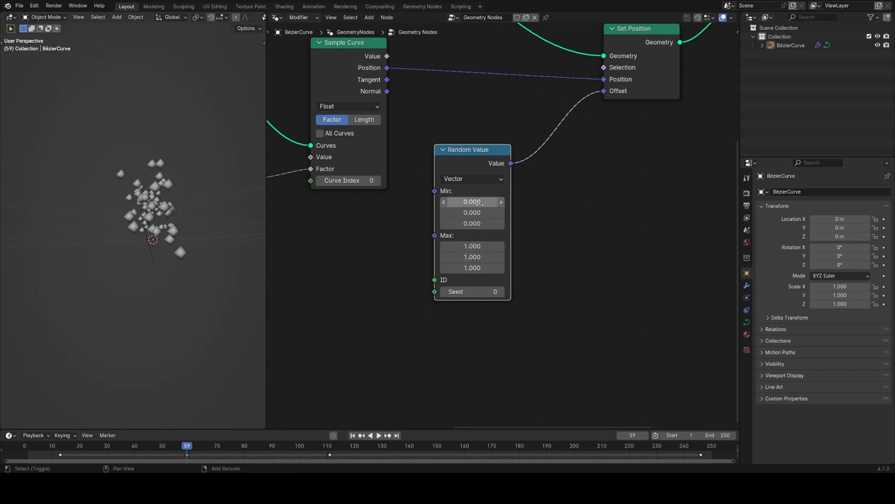
pyautogui.moveTo(480, 205); pyautogui.dragTo(480, 223)
pyautogui.write('-')
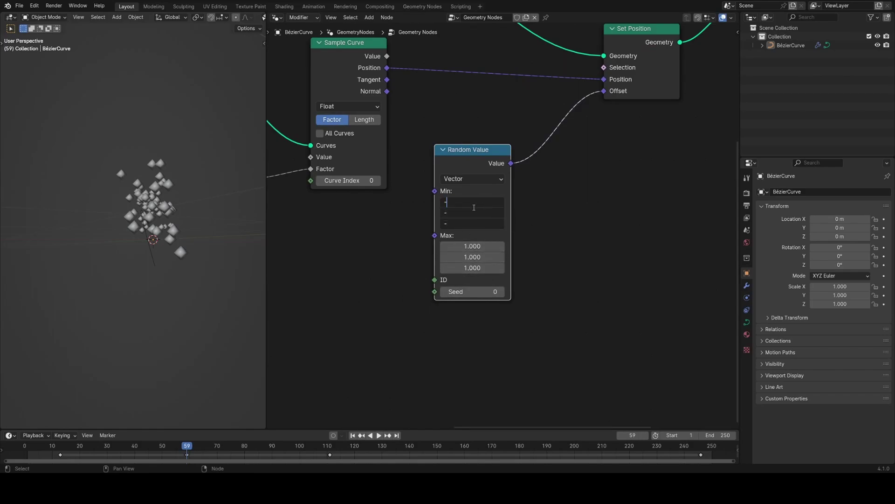
pyautogui.write('1')
pyautogui.press('Return')
pyautogui.moveTo(115, 267); pyautogui.dragTo(131, 226, button='middle')
pyautogui.moveTo(200, 188); pyautogui.dragTo(214, 242, button='middle')
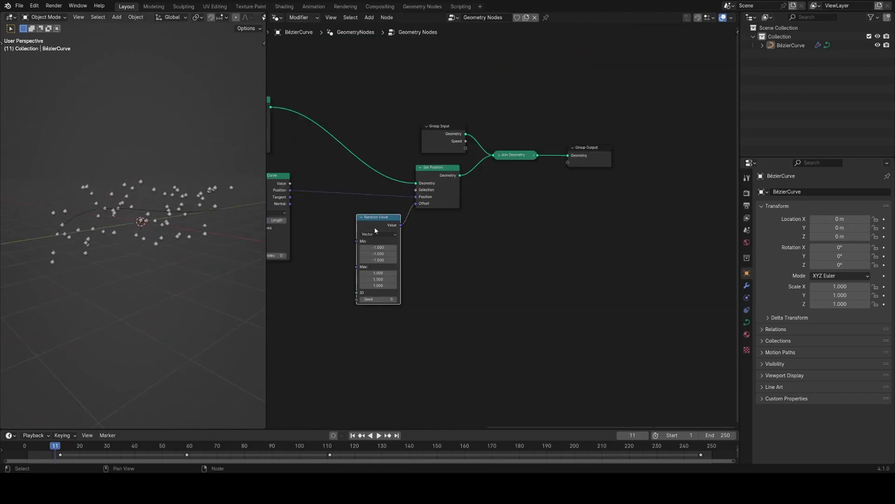
# Step: Insert a Vector Math node between the vector Random Value and Set Position's Offset, and set its operation to Scale
pyautogui.moveTo(375, 231); pyautogui.dragTo(330, 251)
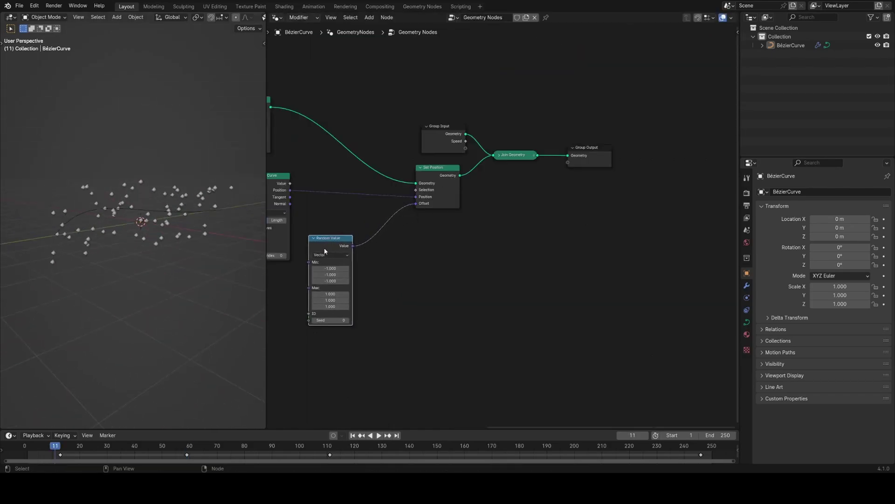
pyautogui.press('Home')
pyautogui.hotkey('shift', 'a')
pyautogui.write('vec')
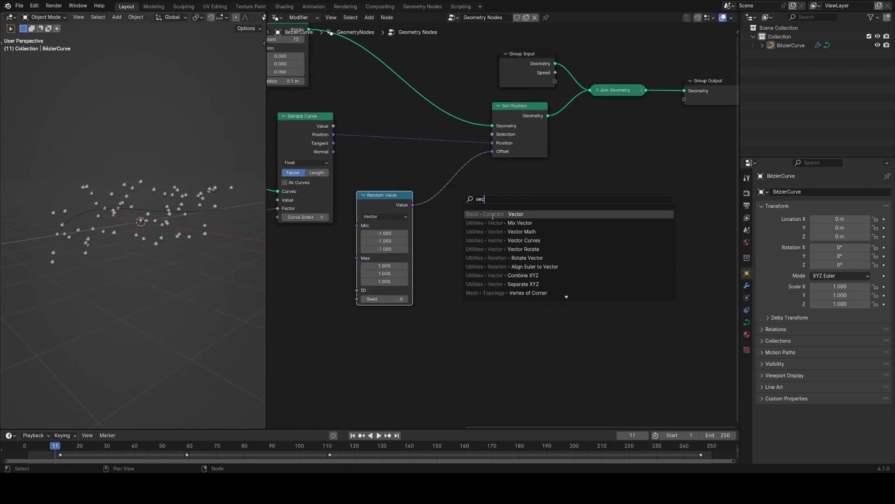
pyautogui.click(522, 231)
pyautogui.click(443, 181)
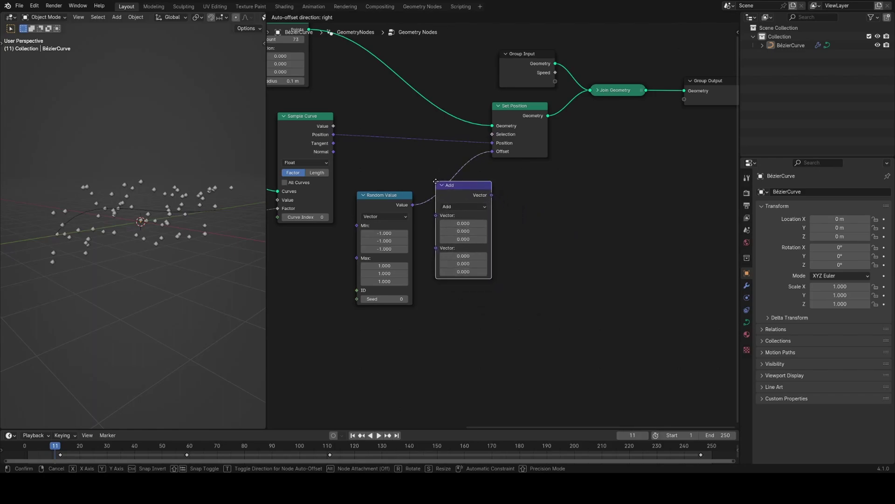
pyautogui.click(473, 206)
pyautogui.click(465, 345)
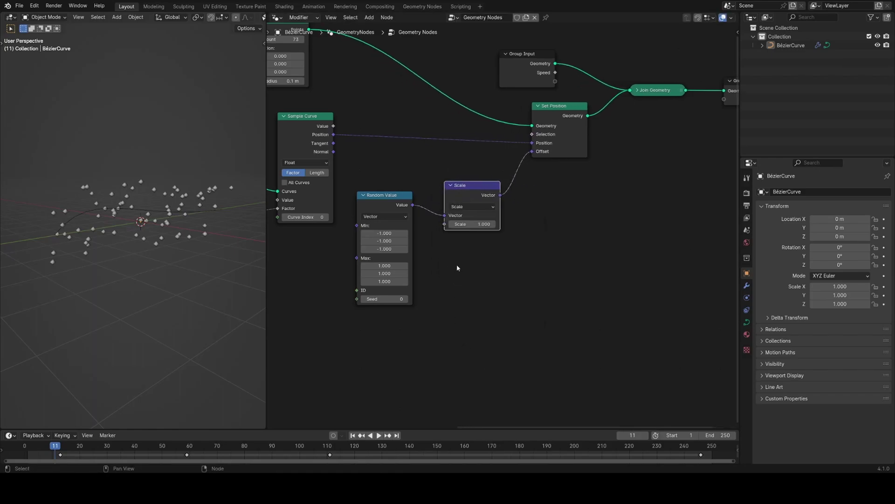
# Step: Adjust the Scale node's scale factor to 0.720
pyautogui.moveTo(480, 225)
pyautogui.mouseDown()
pyautogui.moveTo(454, 224)
pyautogui.moveTo(473, 224)
pyautogui.mouseUp()
pyautogui.moveTo(470, 232); pyautogui.dragTo(596, 228, button='middle')
pyautogui.scroll(-1, 596, 228)
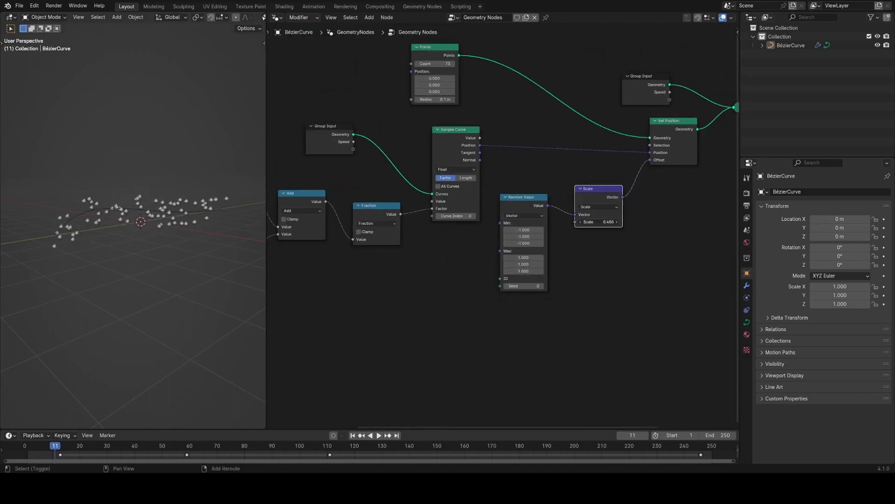
pyautogui.keyDown('shift'); pyautogui.moveTo(599, 222); pyautogui.dragTo(701, 221); pyautogui.keyUp('shift')
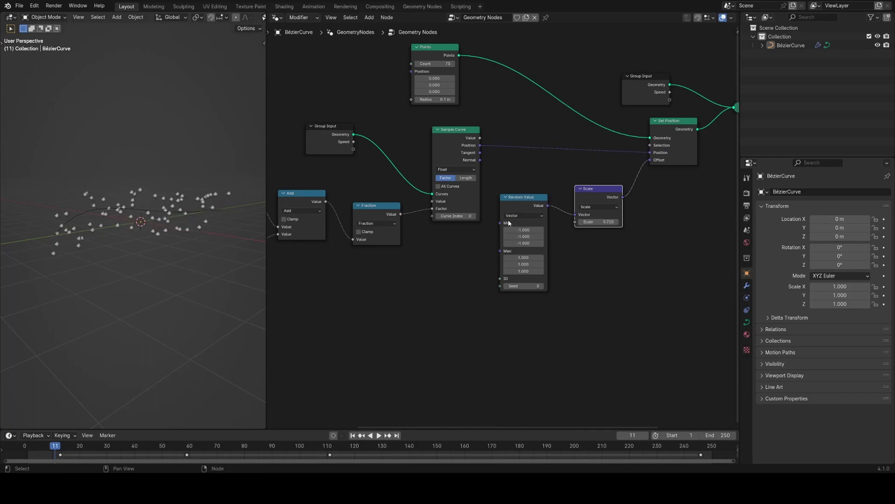
# Step: Duplicate the Group Input node below the vector Random Value and connect its empty socket to the Scale node's factor
pyautogui.moveTo(361, 205); pyautogui.dragTo(420, 205, button='middle')
pyautogui.hotkey('shift', 'd')
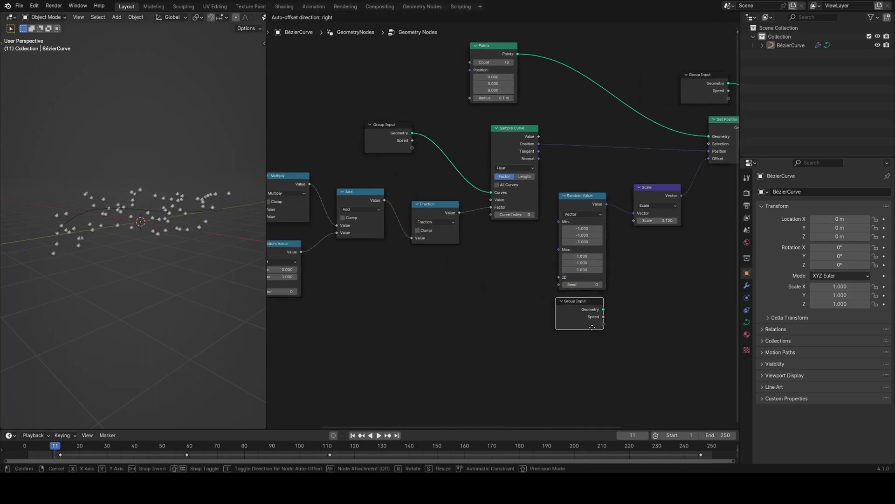
pyautogui.click(573, 308)
pyautogui.scroll(2, 448, 309)
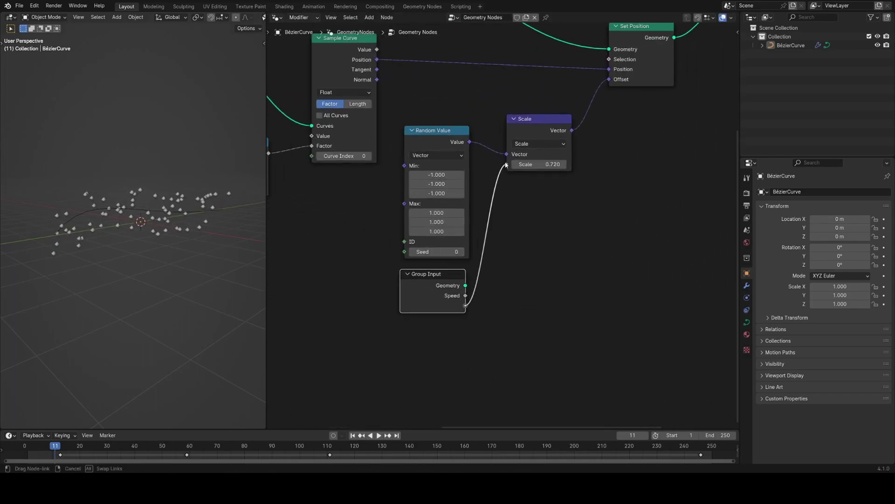
pyautogui.moveTo(506, 164); pyautogui.dragTo(507, 164)
# Step: Rename the new Scale group input parameter to Spread
pyautogui.press('n')
pyautogui.click(681, 73)
pyautogui.write('S')
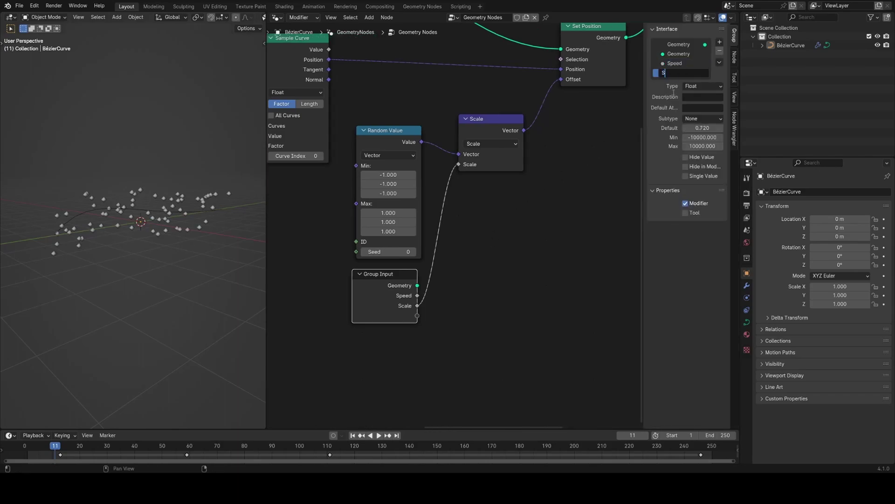
pyautogui.write('pread')
pyautogui.press('Return')
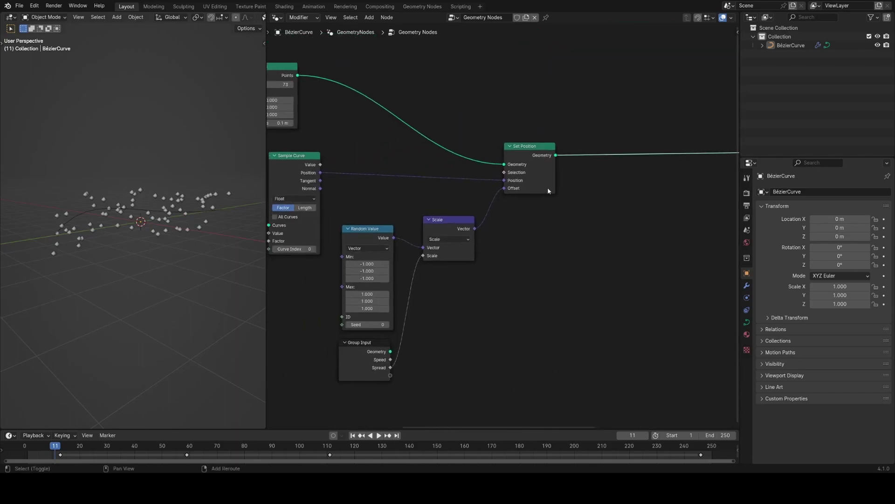
# Step: Play the animation to review the scattered points, and move the Random Value, Scale and Group Input nodes closer to Set Position
pyautogui.moveTo(429, 205); pyautogui.dragTo(558, 198, button='middle')
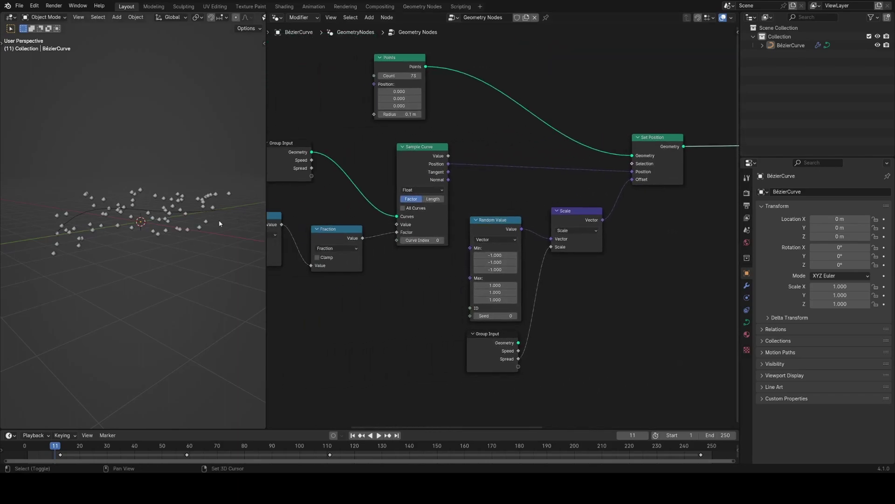
pyautogui.press('space')
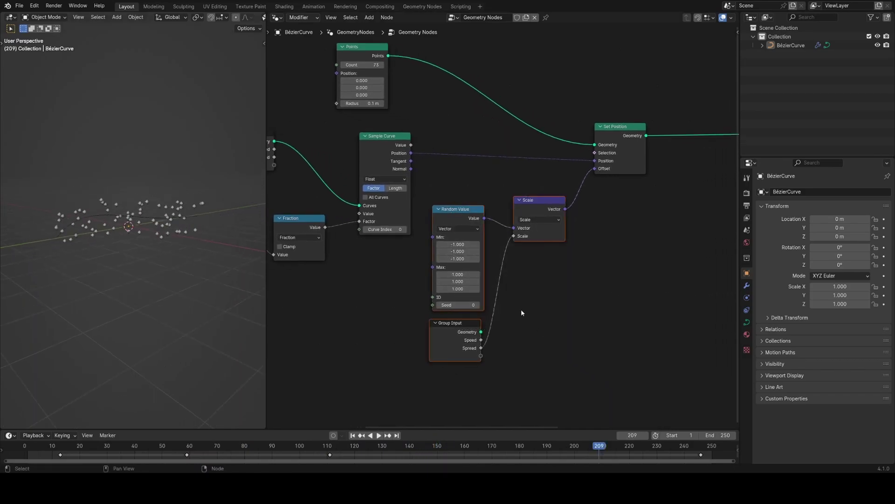
pyautogui.press('g')
pyautogui.click(544, 310)
# Step: Add a Spline Parameter node and preview its Factor on the curve geometry through a Viewer node
pyautogui.moveTo(437, 231); pyautogui.dragTo(498, 238, button='middle')
pyautogui.scroll(3, 500, 238)
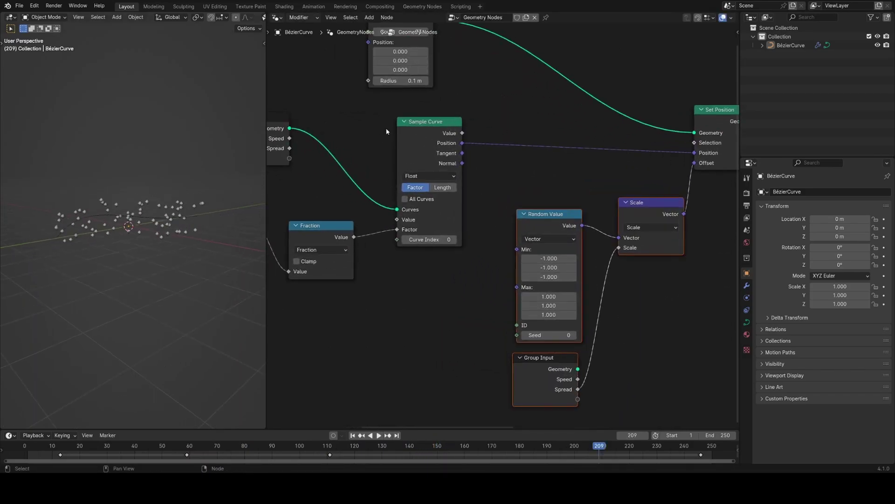
pyautogui.moveTo(539, 224); pyautogui.dragTo(404, 244, button='middle')
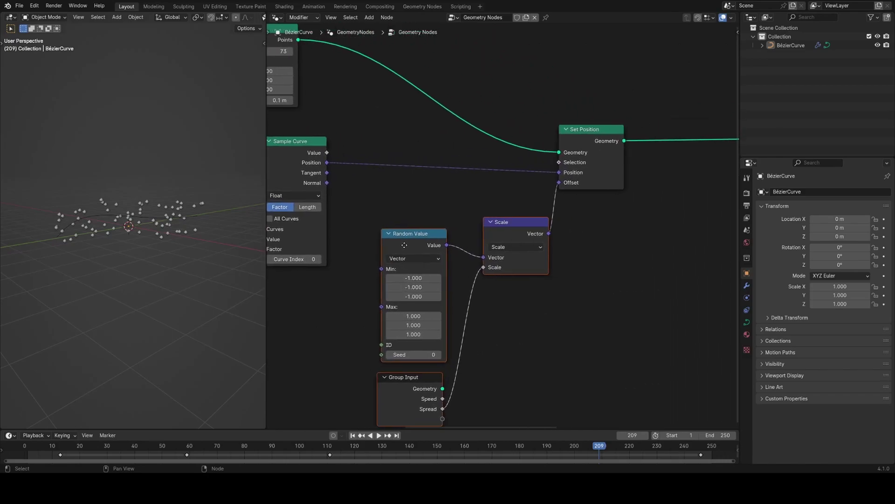
pyautogui.scroll(-3, 542, 249)
pyautogui.moveTo(589, 249); pyautogui.dragTo(559, 241, button='middle')
pyautogui.moveTo(219, 237); pyautogui.dragTo(137, 234, button='middle')
pyautogui.hotkey('shift', 'a')
pyautogui.write('spli')
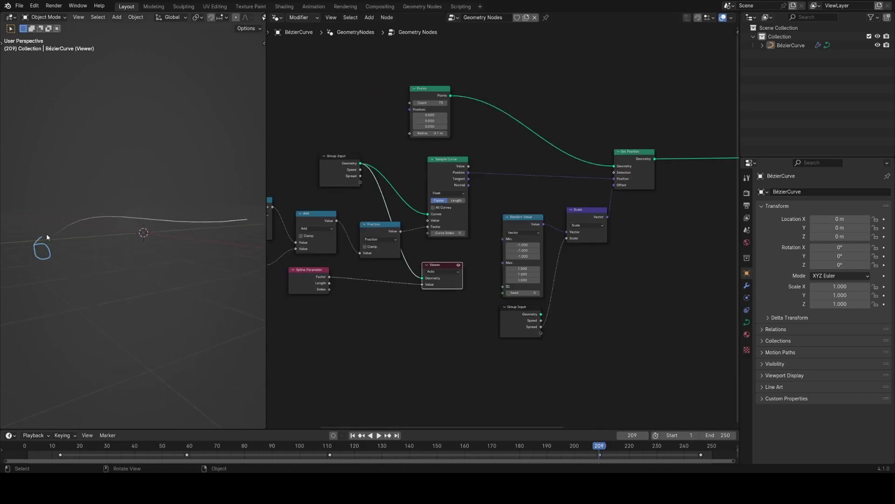
# Step: Move Spline Parameter below the float Random Value node and insert a Color Ramp between its Factor and the Viewer
pyautogui.moveTo(325, 267); pyautogui.dragTo(499, 208, button='middle')
pyautogui.scroll(3, 527, 214)
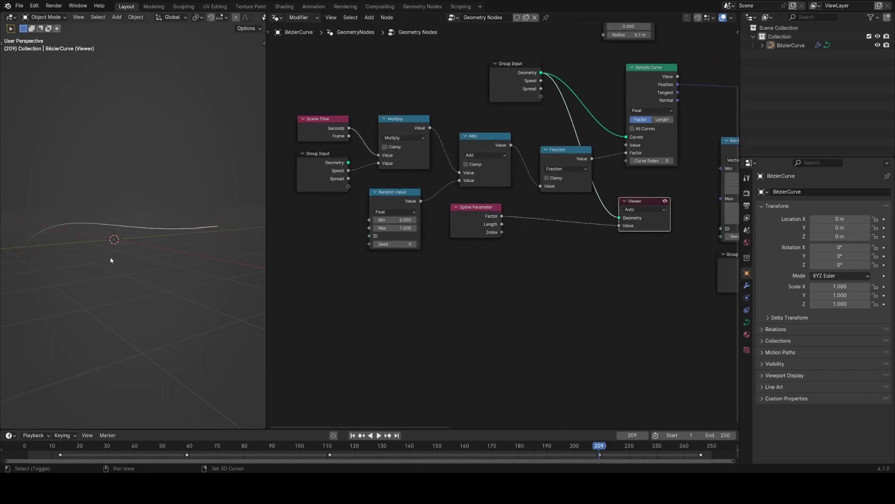
pyautogui.moveTo(110, 260); pyautogui.dragTo(218, 245, button='middle')
pyautogui.moveTo(463, 229); pyautogui.dragTo(379, 284)
pyautogui.hotkey('shift', 'a')
pyautogui.write('ram')
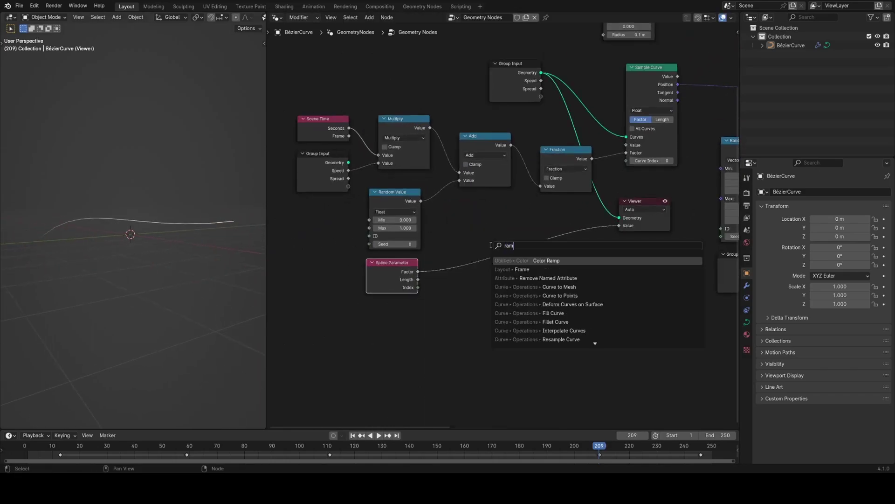
pyautogui.click(519, 260)
pyautogui.click(468, 243)
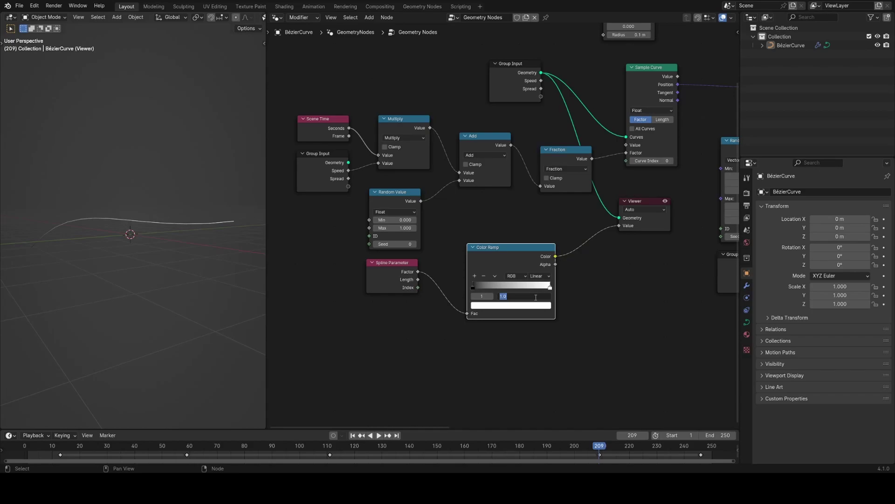
# Step: Place the Color Ramp's white stop at position 0.5 and make the stop at position 1.000 black
pyautogui.write('0.5')
pyautogui.press('Return')
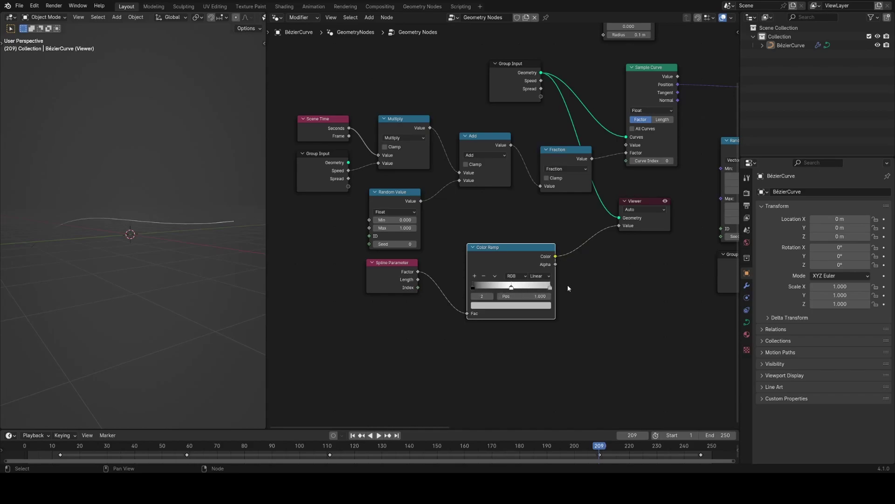
pyautogui.click(519, 305)
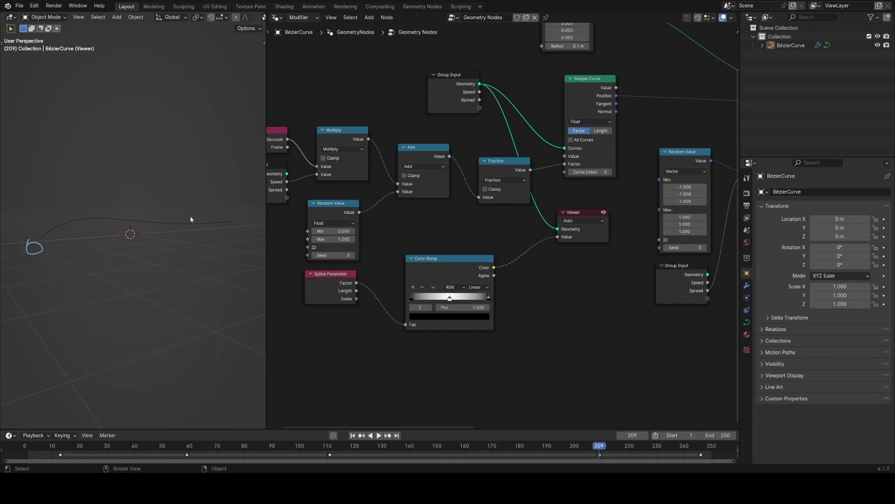
# Step: Subdivide the Bézier curve in Edit Mode and return to Object Mode
pyautogui.click(39, 242)
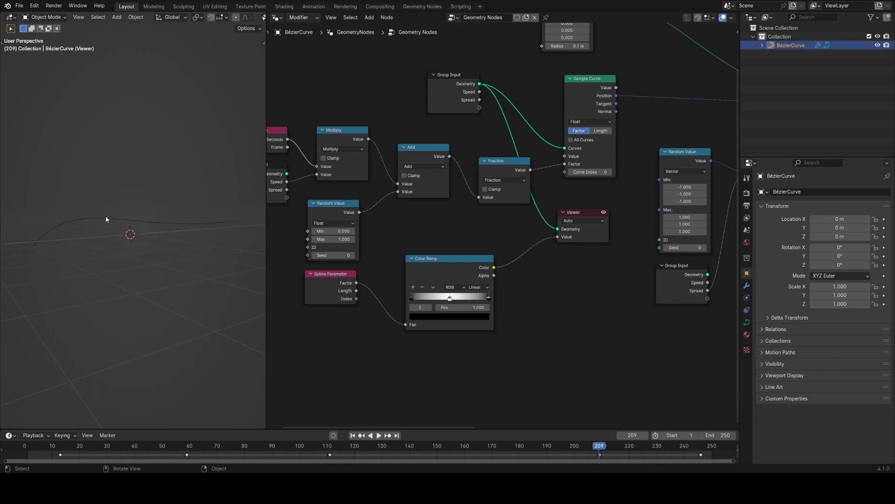
pyautogui.press('Tab')
pyautogui.press('Tab')
pyautogui.press('Tab')
pyautogui.rightClick(145, 229)
pyautogui.click(145, 227)
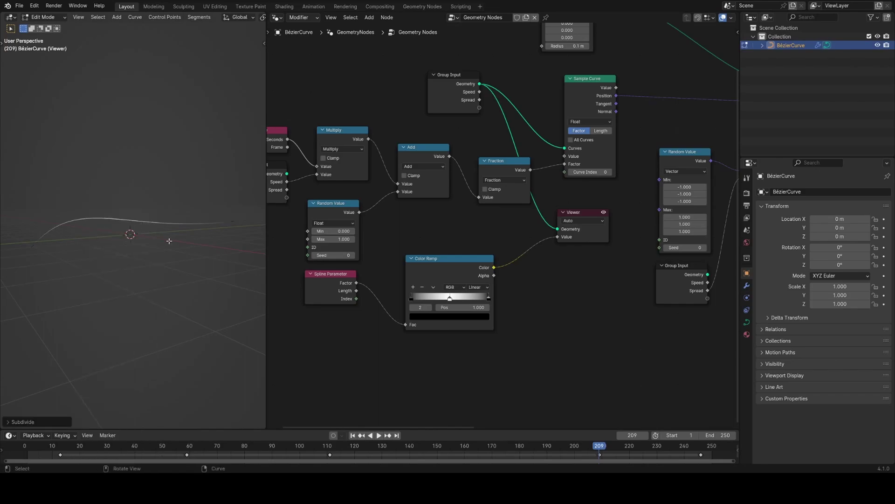
pyautogui.press('Tab')
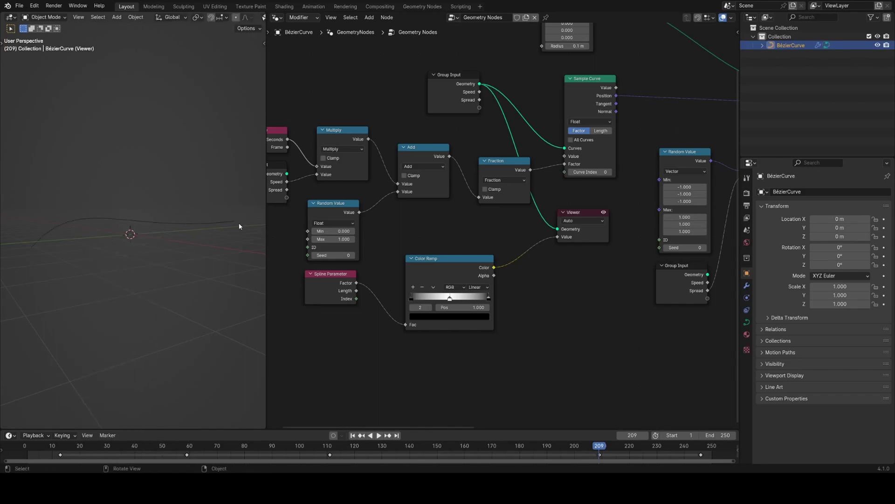
# Step: Move the upper Group Input farther from Sample Curve and add a shared reroute to its Geometry links
pyautogui.moveTo(524, 107); pyautogui.dragTo(605, 225, button='middle')
pyautogui.scroll(2, 606, 198)
pyautogui.moveTo(636, 155); pyautogui.dragTo(397, 265, button='middle')
pyautogui.moveTo(385, 311); pyautogui.dragTo(580, 242, button='middle')
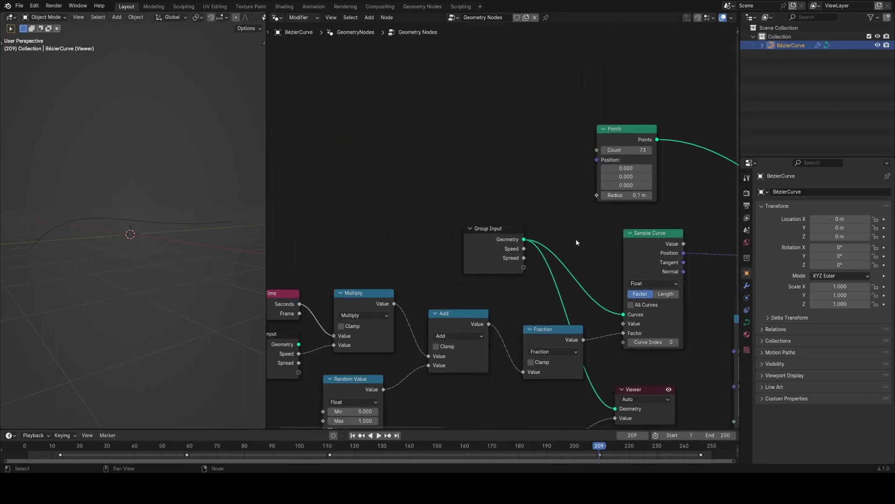
pyautogui.scroll(1, 577, 242)
pyautogui.moveTo(485, 240); pyautogui.dragTo(316, 227)
pyautogui.keyDown('shift'); pyautogui.moveTo(409, 220); pyautogui.dragTo(417, 276, button='right'); pyautogui.keyUp('shift')
pyautogui.press('g')
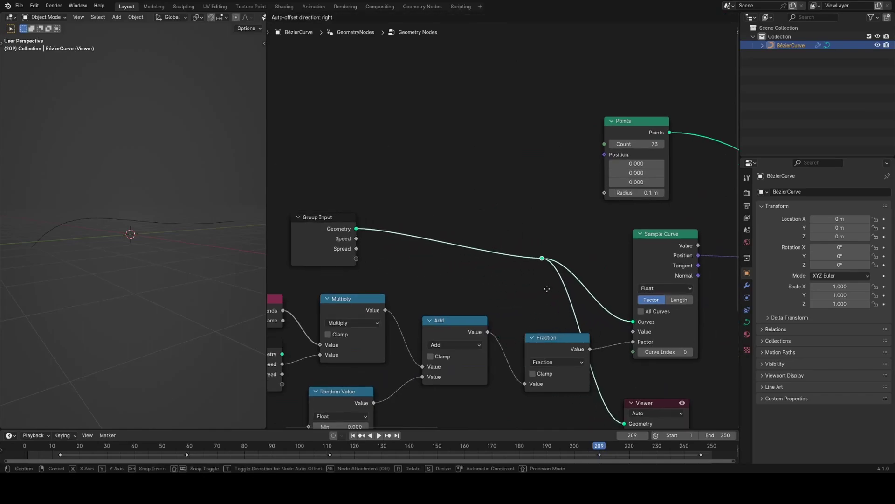
pyautogui.click(573, 311)
# Step: Insert a Resample Curve node on the Geometry link between the upper Group Input and the reroute
pyautogui.moveTo(414, 266); pyautogui.dragTo(566, 258, button='middle')
pyautogui.moveTo(477, 228); pyautogui.dragTo(408, 230)
pyautogui.hotkey('shift', 'a')
pyautogui.write('resample')
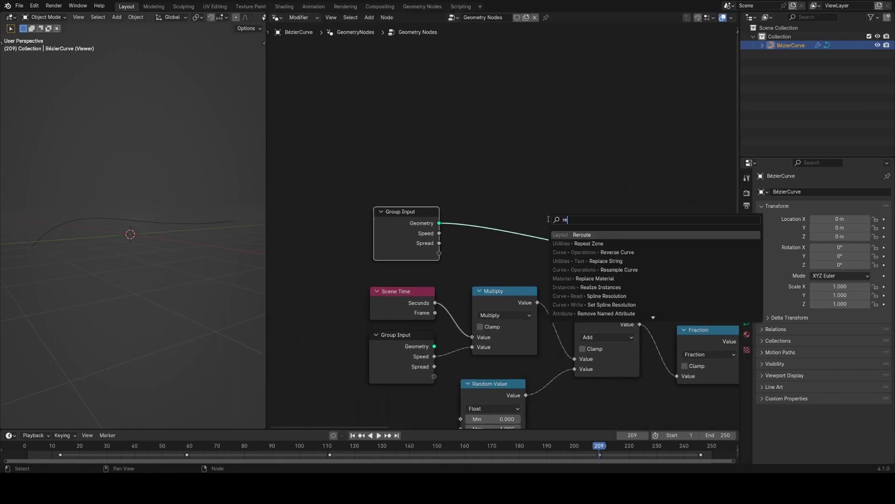
pyautogui.press('Return')
pyautogui.click(518, 216)
pyautogui.moveTo(518, 216); pyautogui.dragTo(479, 204)
pyautogui.scroll(1, 530, 261)
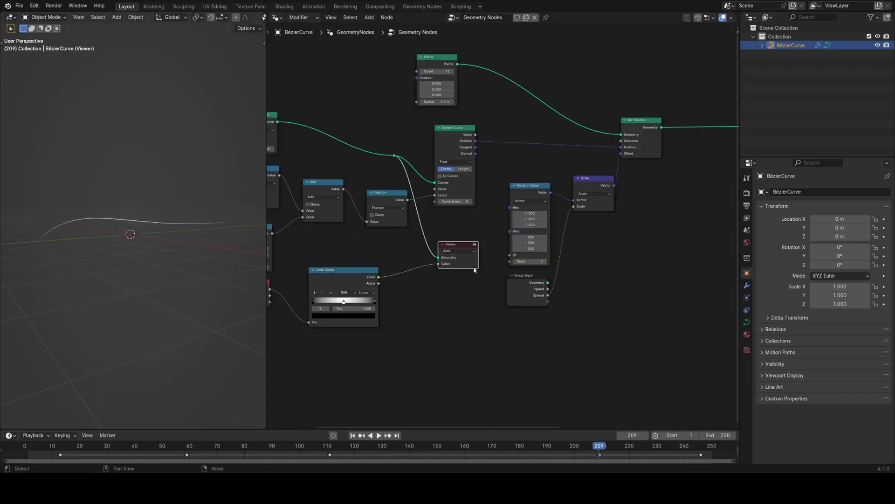
# Step: Move the Viewer beyond Set Position, and Spline Parameter and Color Ramp beneath the Group Input that supplies Spread
pyautogui.moveTo(473, 267); pyautogui.dragTo(662, 282)
pyautogui.moveTo(483, 269); pyautogui.dragTo(577, 250, button='middle')
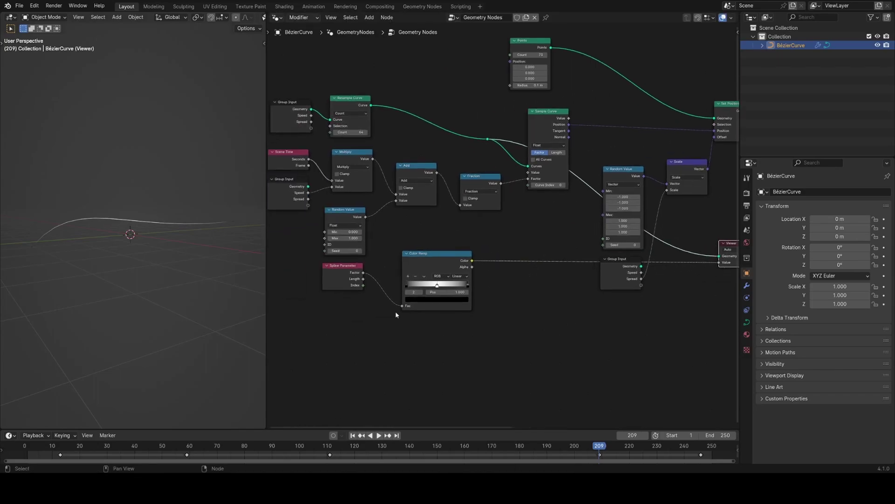
pyautogui.moveTo(350, 317); pyautogui.dragTo(466, 276)
pyautogui.press('g')
pyautogui.click(637, 323)
pyautogui.moveTo(628, 319); pyautogui.dragTo(501, 317, button='middle')
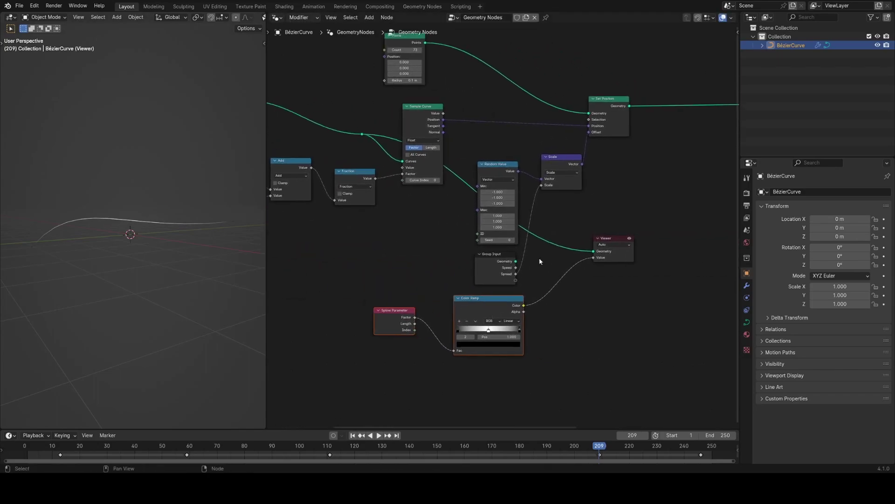
pyautogui.moveTo(596, 261); pyautogui.dragTo(512, 267, button='middle')
pyautogui.press('g')
pyautogui.click(586, 273)
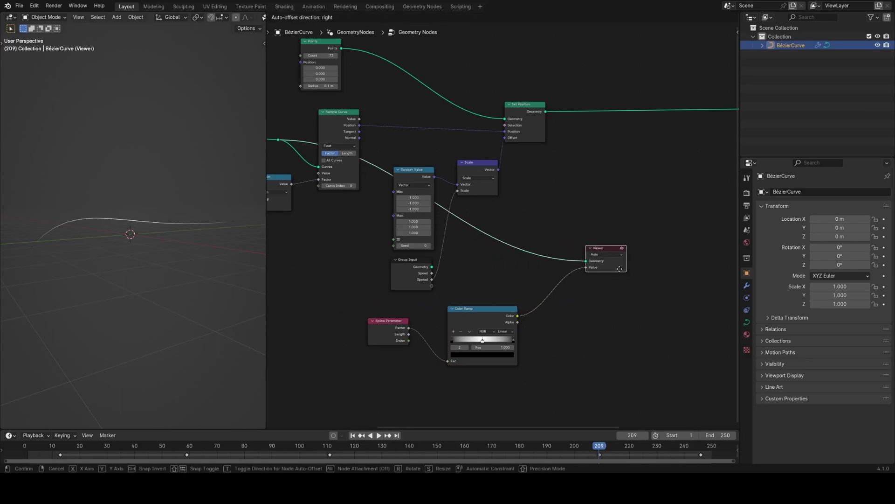
# Step: Feed the Points node's output into the Viewer and move Spline Parameter closer to the Color Ramp
pyautogui.moveTo(518, 183); pyautogui.dragTo(506, 231, button='middle')
pyautogui.keyDown('ctrl'); pyautogui.keyDown('shift'); pyautogui.click(318, 97); pyautogui.keyUp('shift'); pyautogui.keyUp('ctrl')
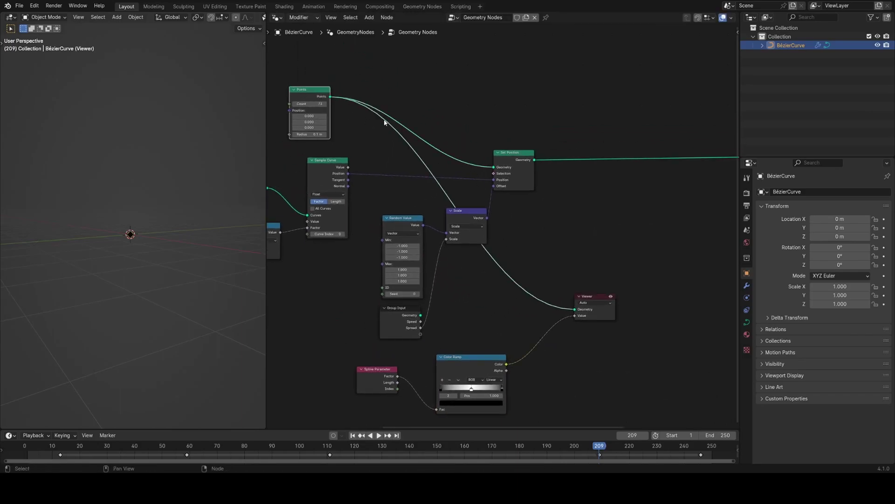
pyautogui.click(549, 246)
pyautogui.moveTo(455, 275); pyautogui.dragTo(484, 270, button='middle')
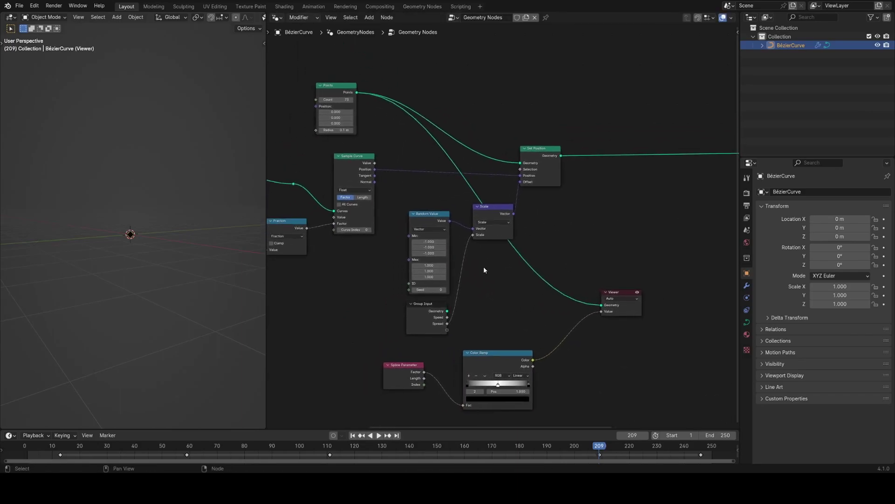
pyautogui.moveTo(404, 371); pyautogui.dragTo(426, 362)
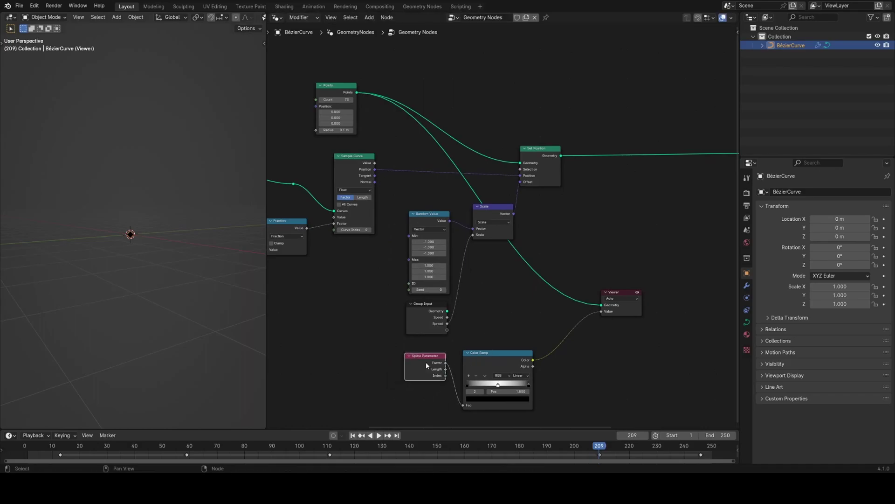
pyautogui.moveTo(377, 286); pyautogui.dragTo(394, 249, button='middle')
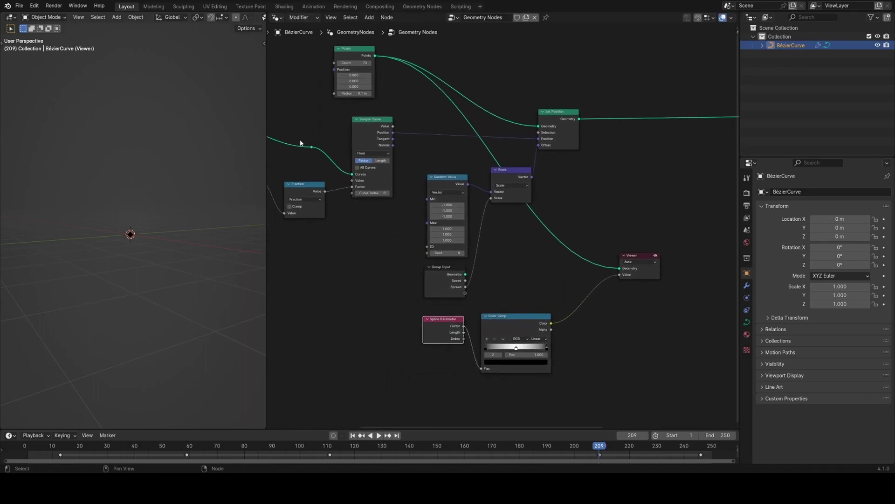
# Step: Remove the reroute before Sample Curve and move Spline Parameter and Color Ramp beneath the Add and Fraction nodes
pyautogui.moveTo(566, 158); pyautogui.dragTo(642, 154, button='middle')
pyautogui.moveTo(508, 355); pyautogui.dragTo(638, 312)
pyautogui.press('g')
pyautogui.click(418, 297)
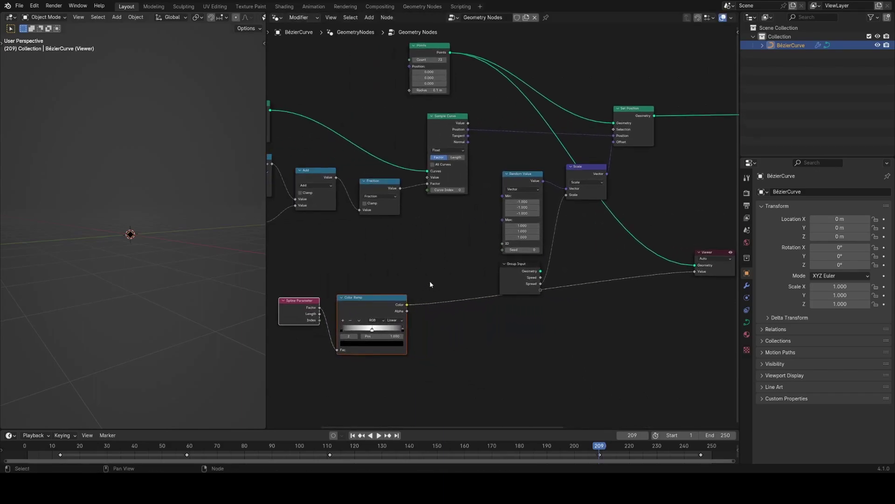
pyautogui.moveTo(448, 269); pyautogui.dragTo(475, 305, button='middle')
pyautogui.scroll(2, 504, 220)
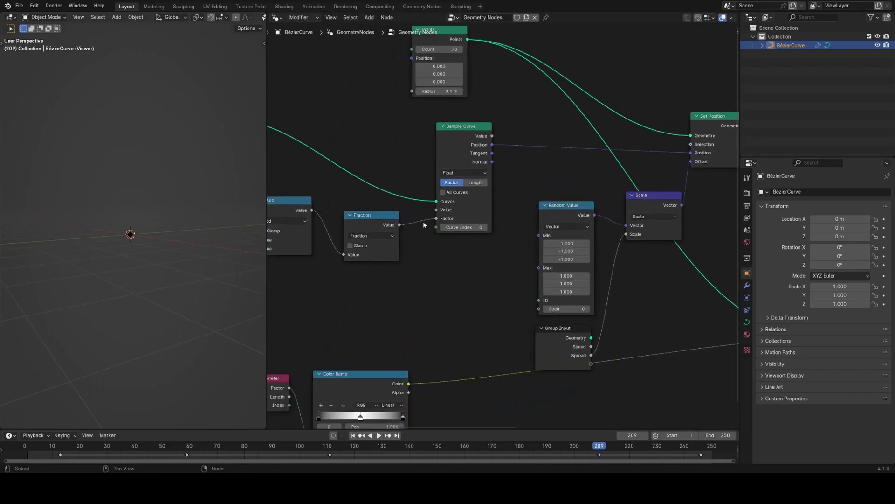
# Step: Connect the Color Ramp's Color output to the Value input of Sample Curve
pyautogui.moveTo(489, 139); pyautogui.dragTo(481, 163)
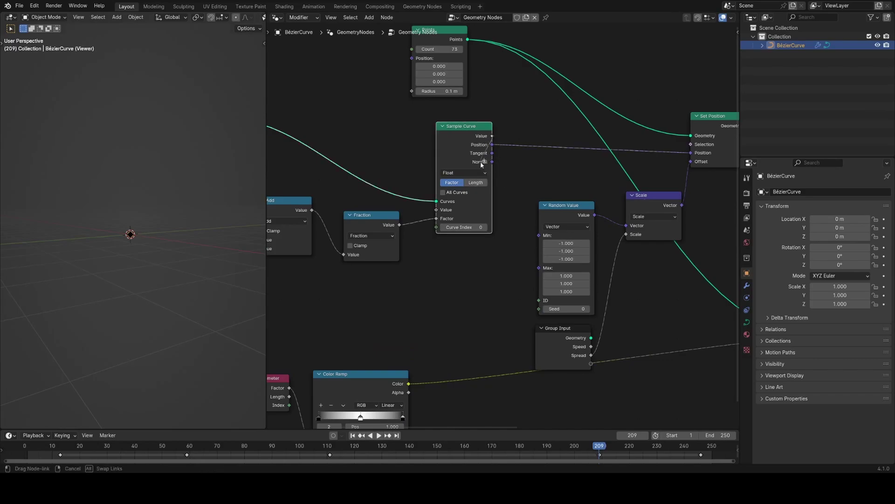
pyautogui.moveTo(520, 123); pyautogui.dragTo(530, 139)
pyautogui.rightClick(531, 139)
pyautogui.moveTo(403, 325); pyautogui.dragTo(436, 276, button='middle')
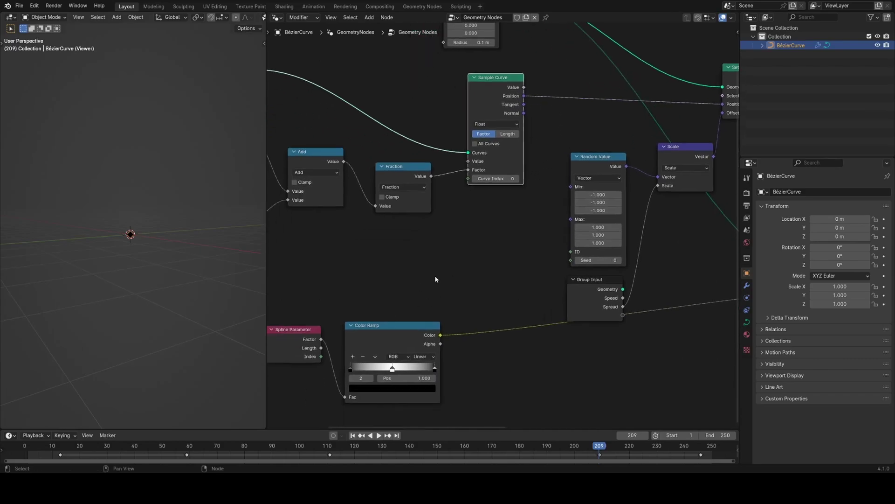
pyautogui.moveTo(440, 335); pyautogui.dragTo(485, 335)
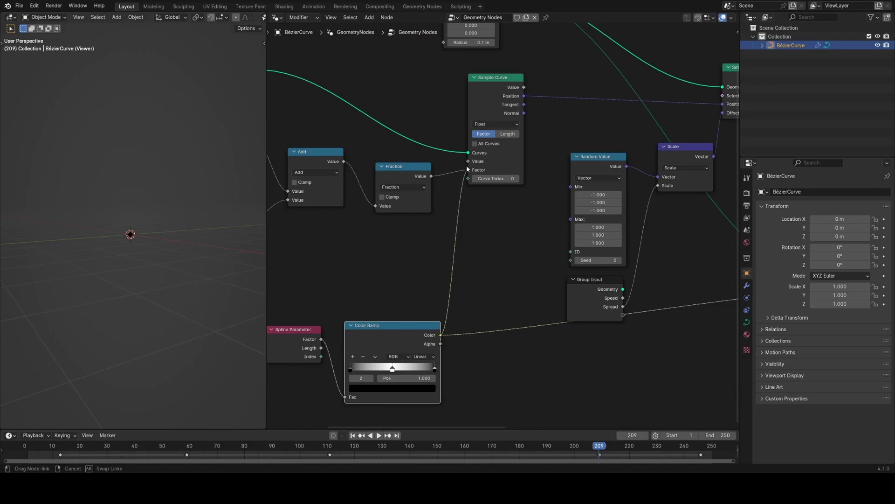
pyautogui.moveTo(469, 163); pyautogui.dragTo(468, 161)
# Step: Delete the Viewer node
pyautogui.scroll(-5, 583, 229)
pyautogui.moveTo(614, 264); pyautogui.dragTo(414, 252, button='middle')
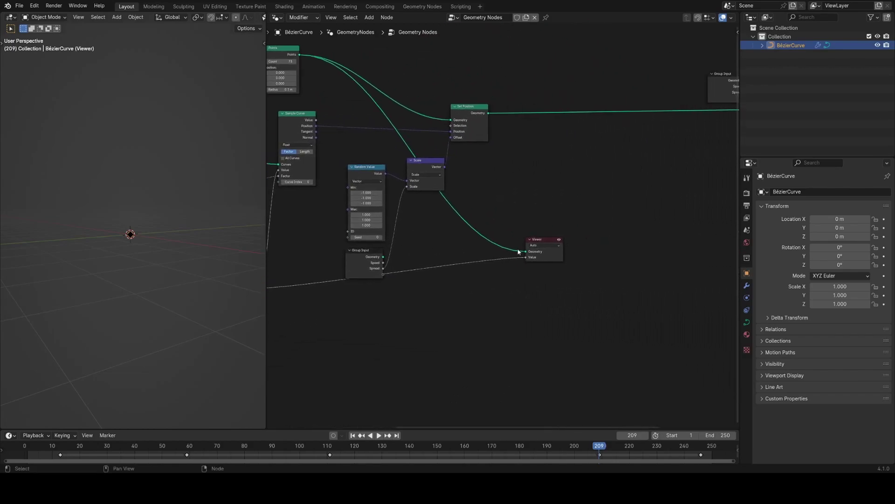
pyautogui.moveTo(518, 252); pyautogui.dragTo(464, 281, button='middle')
pyautogui.moveTo(488, 279); pyautogui.dragTo(616, 285)
pyautogui.press('x')
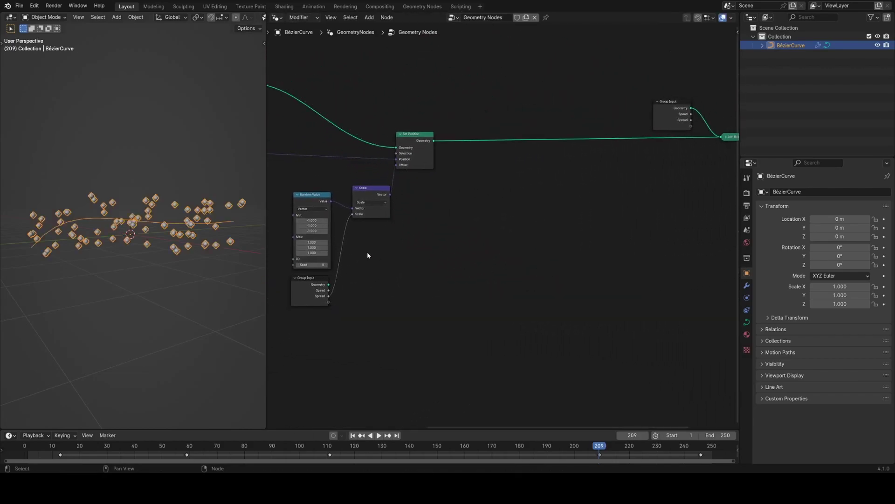
# Step: Insert a Set Point Radius node after Set Position and drive its Radius with the Sample Curve Value output
pyautogui.moveTo(367, 255); pyautogui.dragTo(376, 288, button='middle')
pyautogui.hotkey('shift', 'a')
pyautogui.write('se')
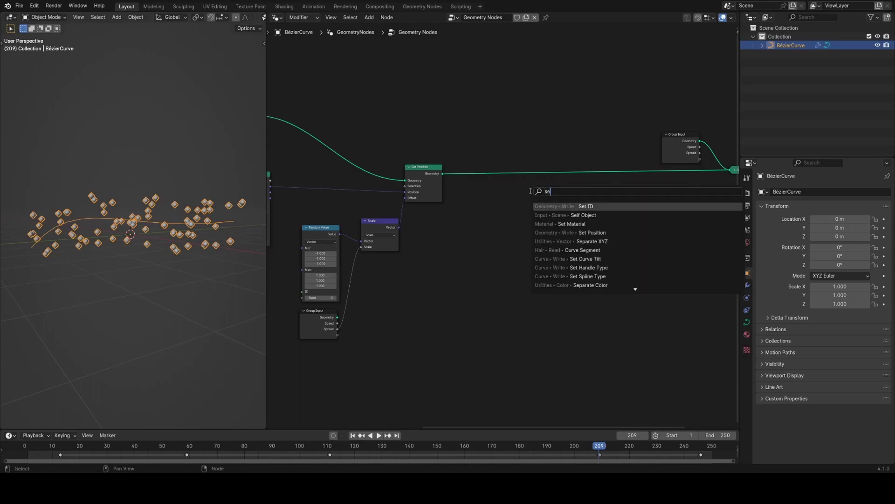
pyautogui.write('t point')
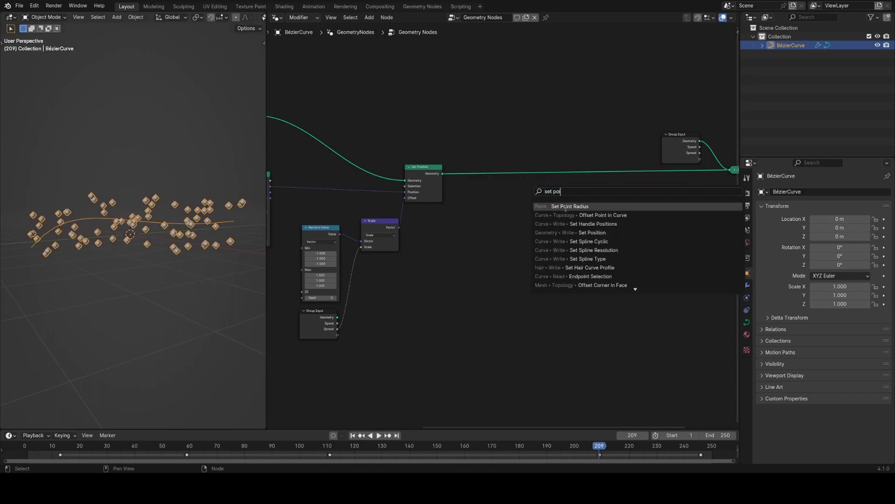
pyautogui.press('Return')
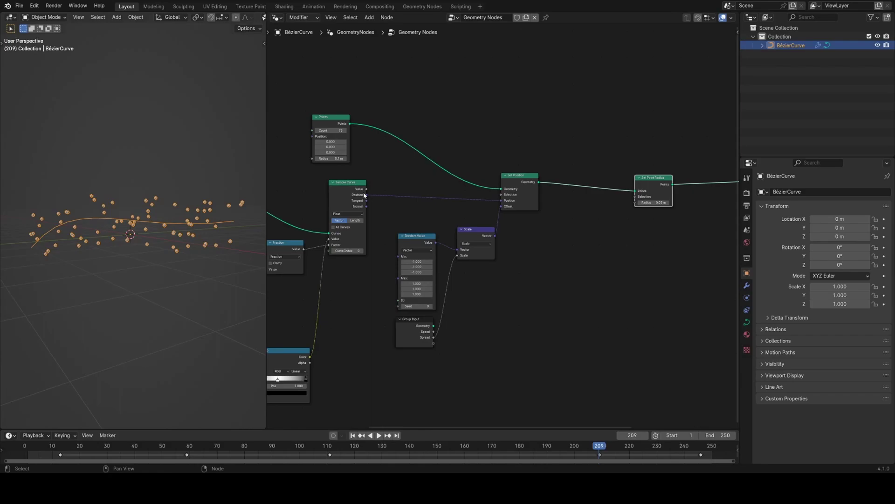
pyautogui.moveTo(366, 195); pyautogui.dragTo(386, 198)
pyautogui.moveTo(634, 209); pyautogui.dragTo(635, 208)
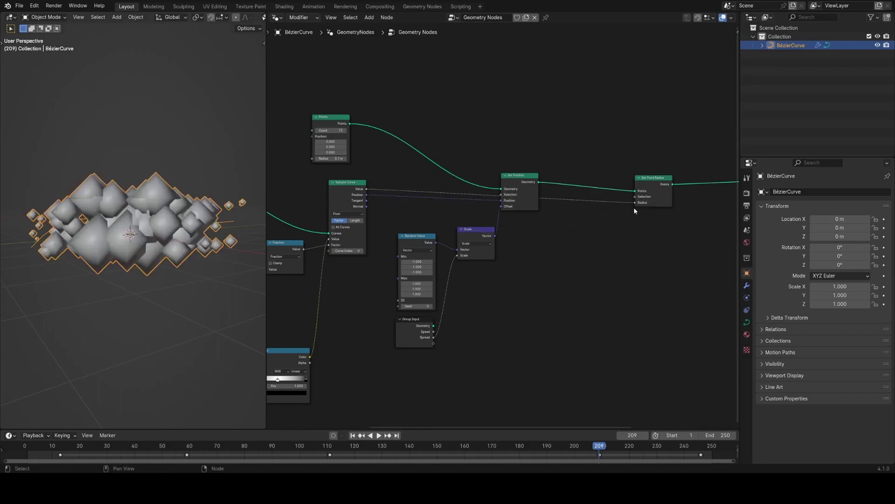
# Step: Play the animation to examine how the point size changes along the curve, then stop playback
pyautogui.press('space')
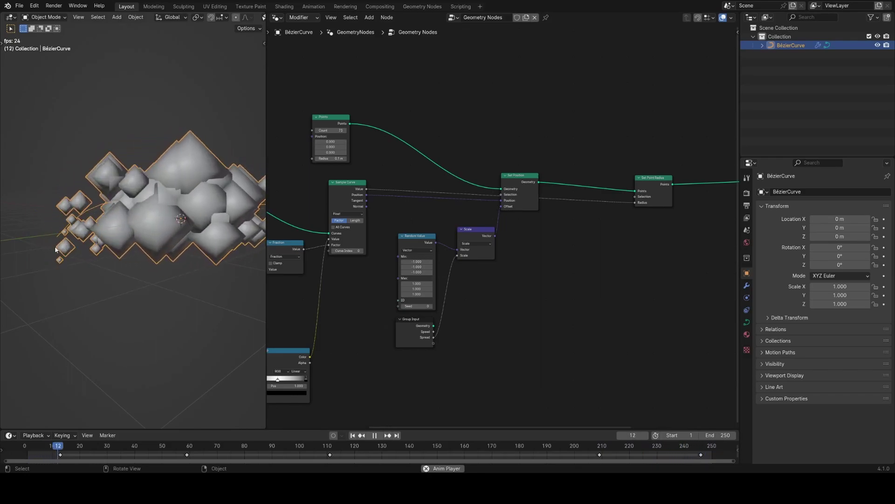
pyautogui.keyDown('shift'); pyautogui.moveTo(110, 298); pyautogui.dragTo(35, 315, button='middle'); pyautogui.keyUp('shift')
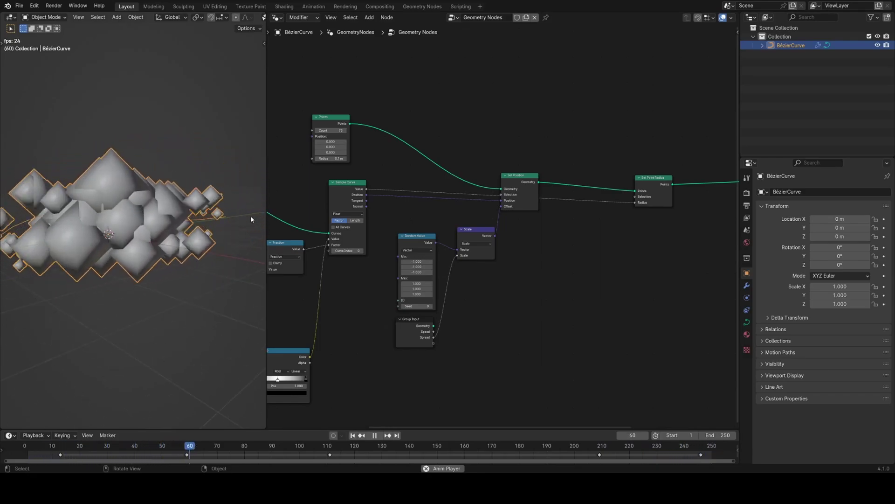
pyautogui.press('space')
pyautogui.moveTo(131, 219); pyautogui.dragTo(189, 264, button='middle')
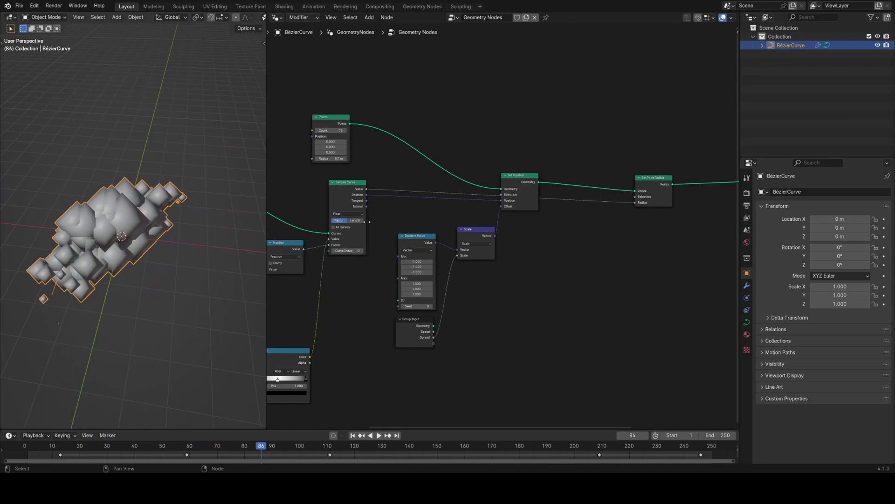
# Step: Reduce the number of points in the Points node
pyautogui.moveTo(354, 243); pyautogui.dragTo(441, 263, button='middle')
pyautogui.scroll(1, 441, 264)
pyautogui.scroll(1, 69, 230)
pyautogui.moveTo(414, 225); pyautogui.dragTo(462, 238, button='middle')
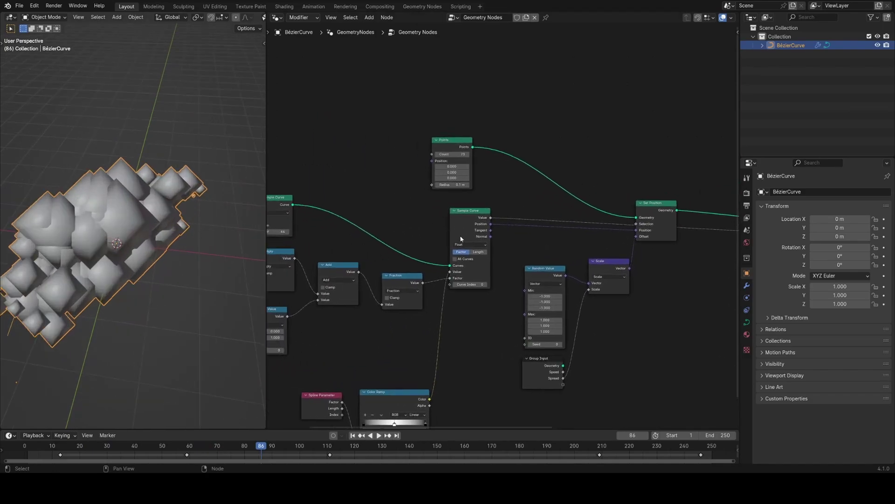
pyautogui.moveTo(528, 269); pyautogui.dragTo(403, 214, button='middle')
pyautogui.scroll(-1, 403, 214)
pyautogui.scroll(2, 404, 218)
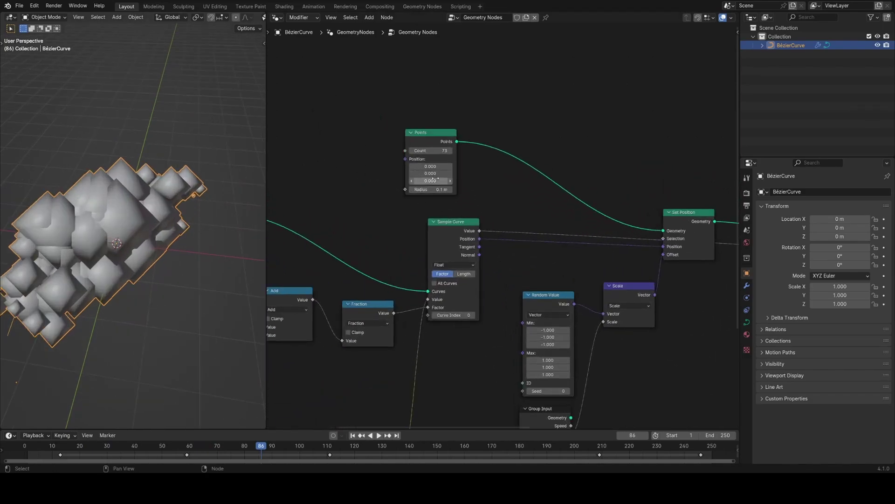
pyautogui.moveTo(432, 153); pyautogui.dragTo(392, 152)
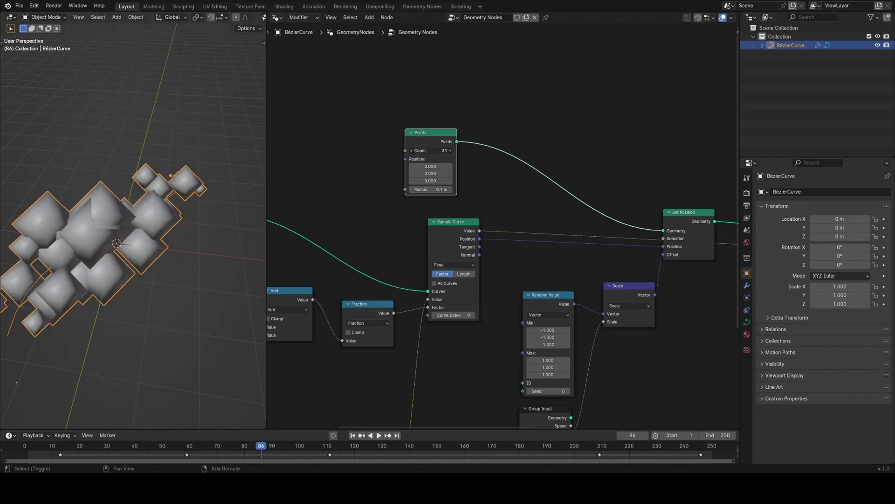
# Step: Lower the color Value of the Color Ramp's white middle stop to shrink the points
pyautogui.moveTo(453, 308); pyautogui.dragTo(533, 144, button='middle')
pyautogui.click(443, 346)
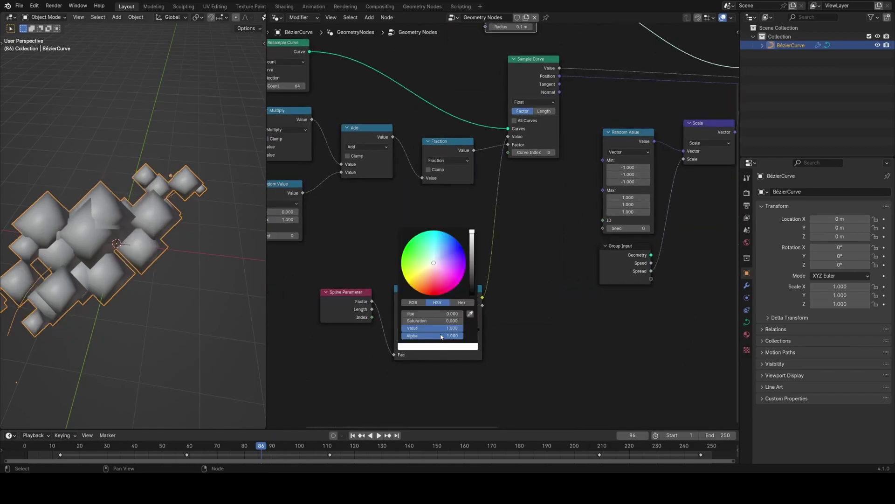
pyautogui.keyDown('ctrl'); pyautogui.moveTo(442, 328); pyautogui.dragTo(405, 328); pyautogui.keyUp('ctrl')
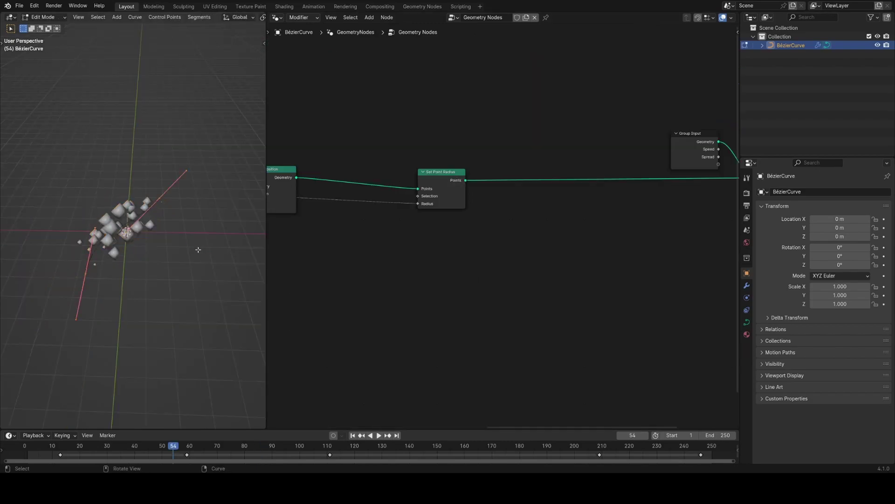
# Step: Try scaling the radius of a curve control point and show the point's transform values
pyautogui.moveTo(196, 250); pyautogui.dragTo(113, 221, button='middle')
pyautogui.rightClick(157, 214)
pyautogui.click(157, 214)
pyautogui.hotkey('alt', 's')
pyautogui.rightClick(154, 200)
pyautogui.scroll(2, 173, 221)
pyautogui.press('n')
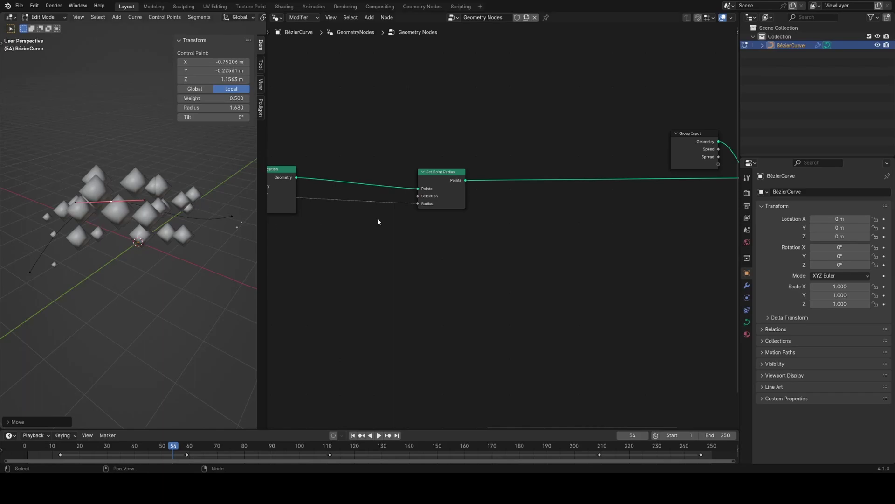
# Step: Duplicate the Scale node and insert the copy between the first Scale node and Set Position's Offset
pyautogui.scroll(-4, 379, 222)
pyautogui.press('Tab')
pyautogui.moveTo(344, 269); pyautogui.dragTo(448, 248, button='middle')
pyautogui.moveTo(319, 260); pyautogui.dragTo(535, 244, button='middle')
pyautogui.scroll(2, 630, 239)
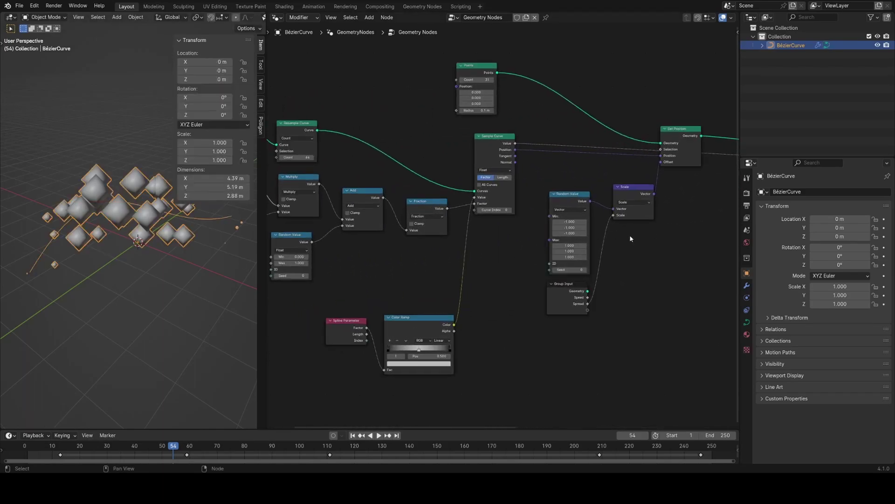
pyautogui.scroll(2, 630, 239)
pyautogui.moveTo(630, 239); pyautogui.dragTo(462, 257, button='middle')
pyautogui.moveTo(534, 131); pyautogui.dragTo(577, 132)
pyautogui.click(485, 203)
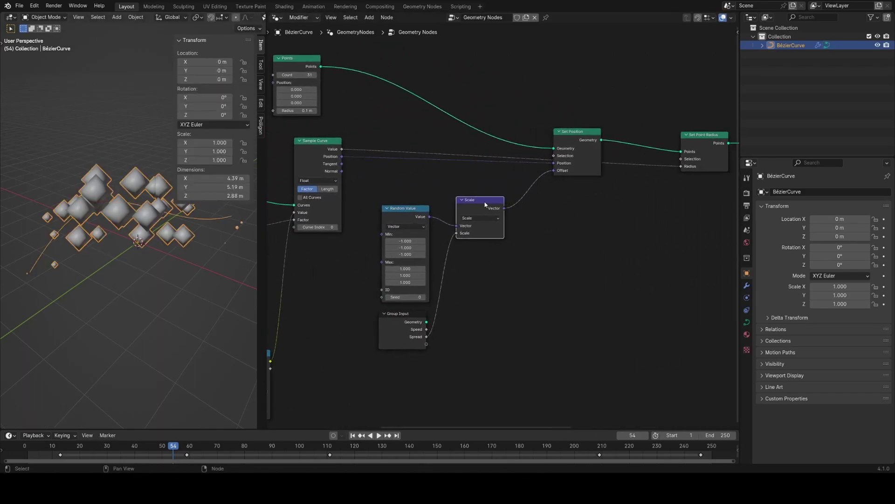
pyautogui.hotkey('shift', 'd')
pyautogui.click(553, 198)
# Step: Add a Radius node, connect it to the second Scale node's Scale input and check the result on the curve
pyautogui.hotkey('shift', 'a')
pyautogui.write('r')
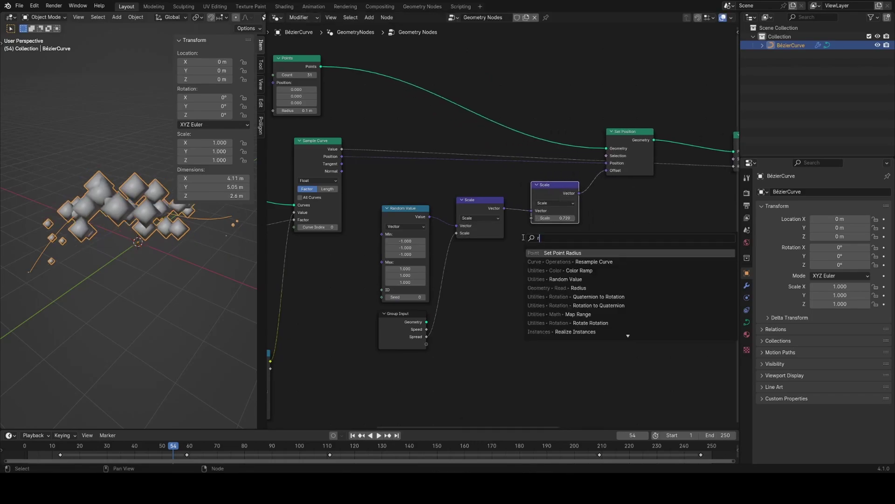
pyautogui.write('ad')
pyautogui.press('Return')
pyautogui.click(460, 255)
pyautogui.moveTo(507, 266); pyautogui.dragTo(508, 268)
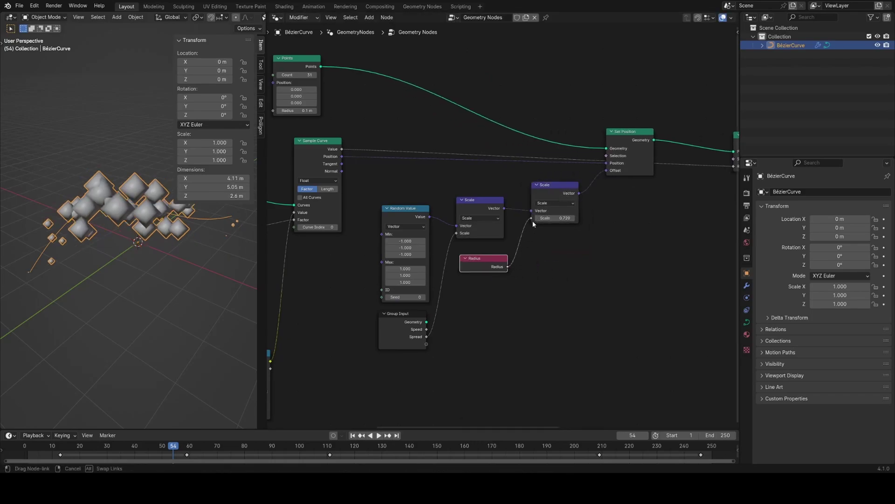
pyautogui.moveTo(532, 223); pyautogui.dragTo(531, 219)
pyautogui.press('Tab')
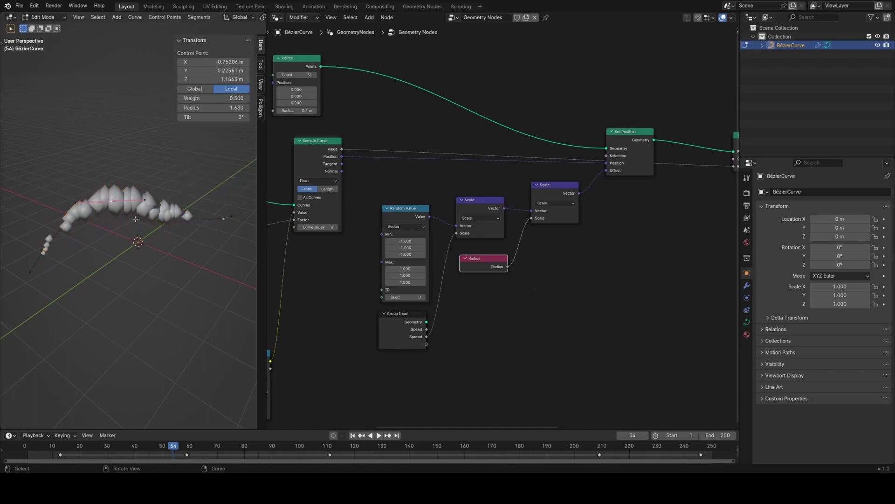
pyautogui.click(110, 207)
pyautogui.press('Tab')
# Step: Add a reroute on the link from Sample Curve Value to Set Point Radius and place it just below Set Position
pyautogui.moveTo(444, 275); pyautogui.dragTo(529, 254, button='middle')
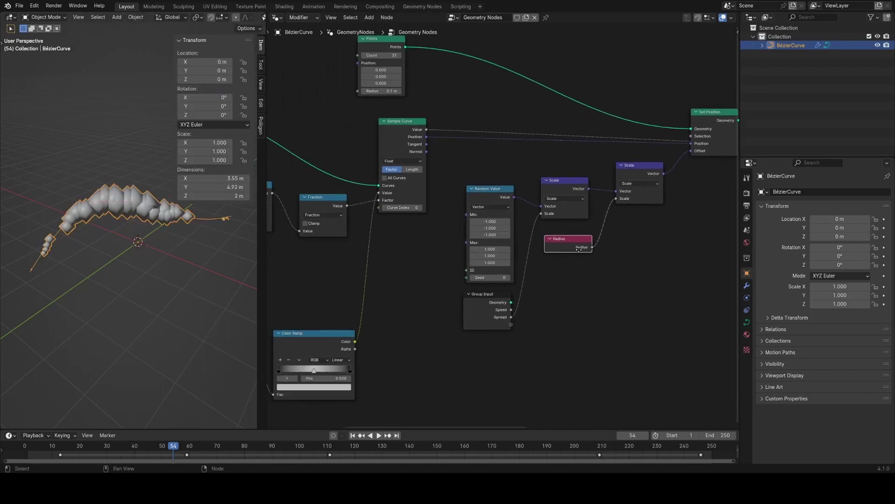
pyautogui.scroll(1, 434, 164)
pyautogui.moveTo(383, 159); pyautogui.dragTo(420, 174, button='middle')
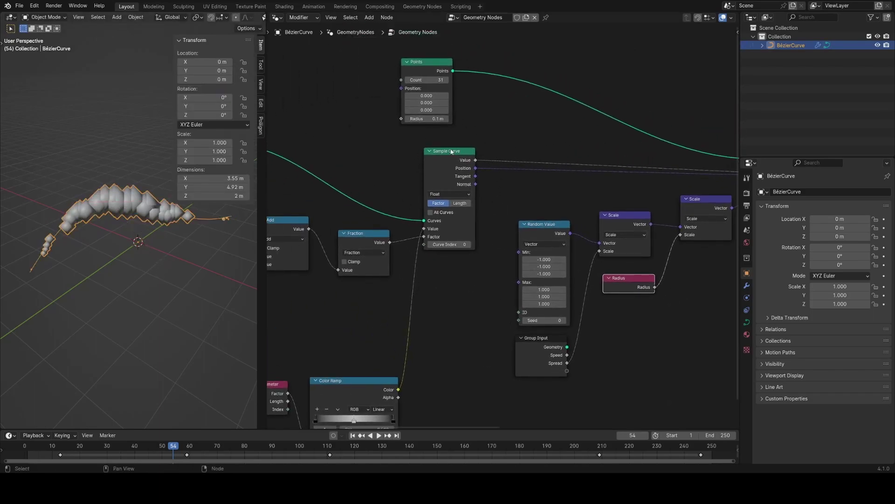
pyautogui.moveTo(429, 71); pyautogui.dragTo(449, 72)
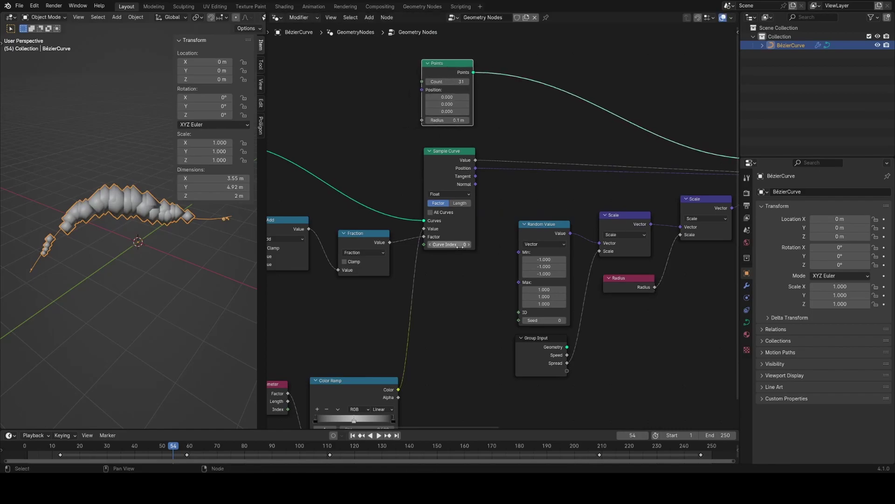
pyautogui.moveTo(460, 246); pyautogui.dragTo(464, 200, button='middle')
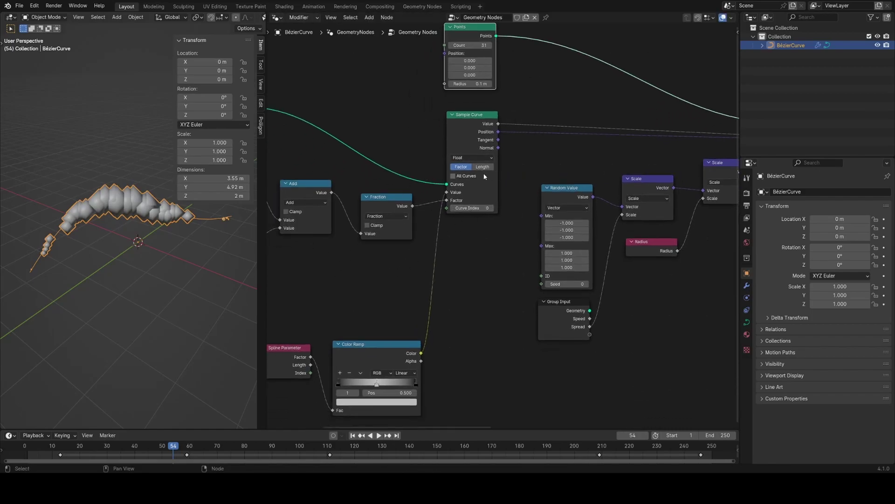
pyautogui.moveTo(547, 146); pyautogui.dragTo(406, 157, button='middle')
pyautogui.scroll(-1, 443, 153)
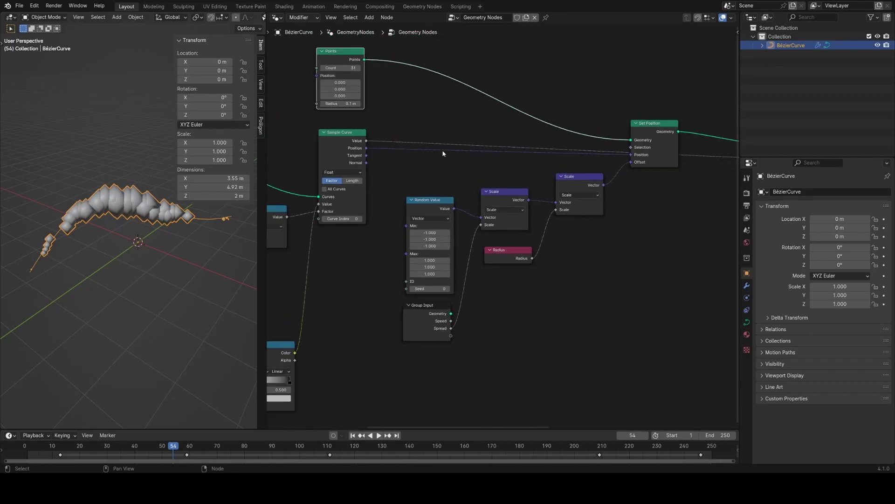
pyautogui.keyDown('shift'); pyautogui.moveTo(416, 145); pyautogui.dragTo(418, 137, button='right'); pyautogui.keyUp('shift')
pyautogui.moveTo(460, 148); pyautogui.dragTo(341, 122, button='middle')
pyautogui.press('g')
pyautogui.click(618, 156)
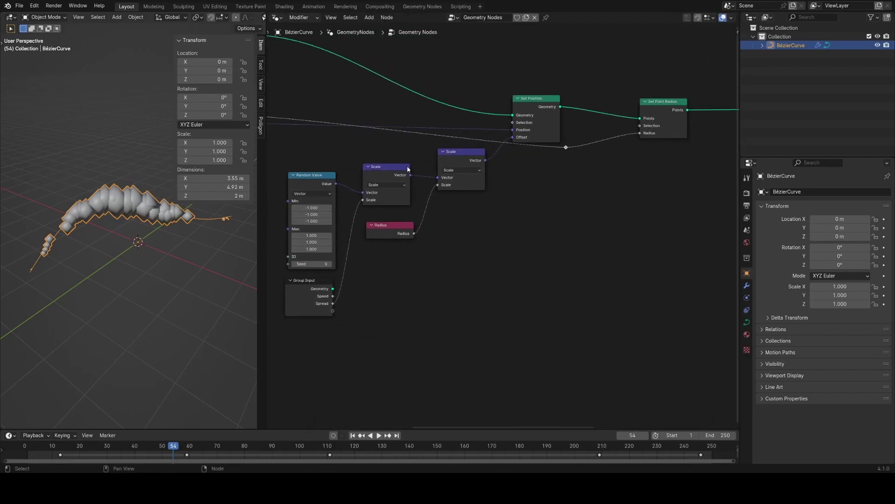
# Step: Move the Spline Parameter and Color Ramp nodes together farther away from Sample Curve to make room between them
pyautogui.moveTo(381, 165); pyautogui.dragTo(540, 199, button='middle')
pyautogui.moveTo(484, 160); pyautogui.dragTo(513, 150, button='middle')
pyautogui.scroll(1, 501, 161)
pyautogui.moveTo(438, 191); pyautogui.dragTo(538, 151, button='middle')
pyautogui.scroll(1, 515, 187)
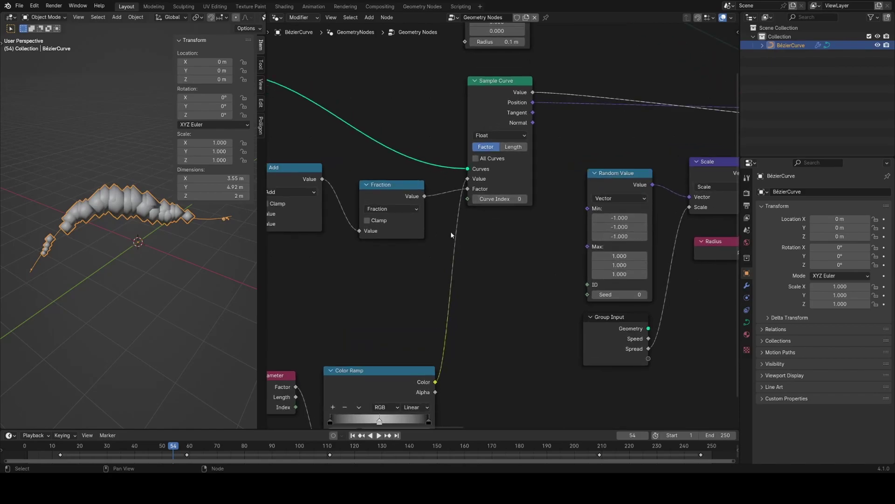
pyautogui.scroll(-3, 451, 235)
pyautogui.moveTo(401, 256); pyautogui.dragTo(507, 208, button='middle')
pyautogui.moveTo(427, 247); pyautogui.dragTo(490, 308)
pyautogui.press('g')
pyautogui.click(431, 313)
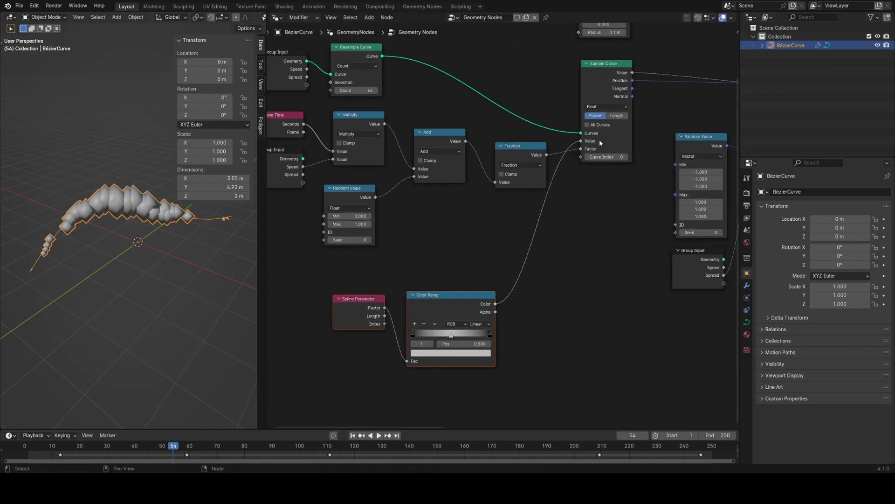
# Step: Change Sample Curve's data type to Vector and cut the Color Ramp link to its Value input
pyautogui.click(613, 111)
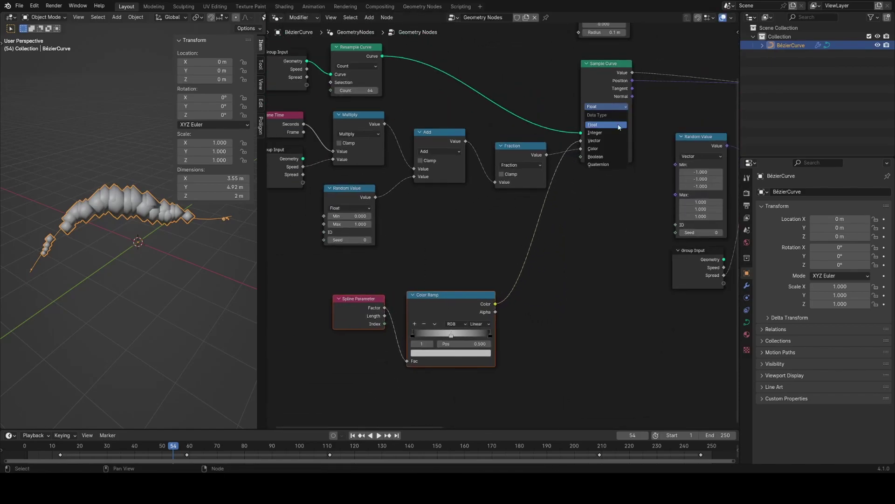
pyautogui.click(611, 136)
pyautogui.keyDown('ctrl'); pyautogui.moveTo(541, 207); pyautogui.dragTo(560, 209, button='right'); pyautogui.keyUp('ctrl')
# Step: Add a Combine XYZ node between the Color Ramp and Sample Curve
pyautogui.moveTo(601, 213); pyautogui.dragTo(459, 261, button='middle')
pyautogui.scroll(4, 462, 203)
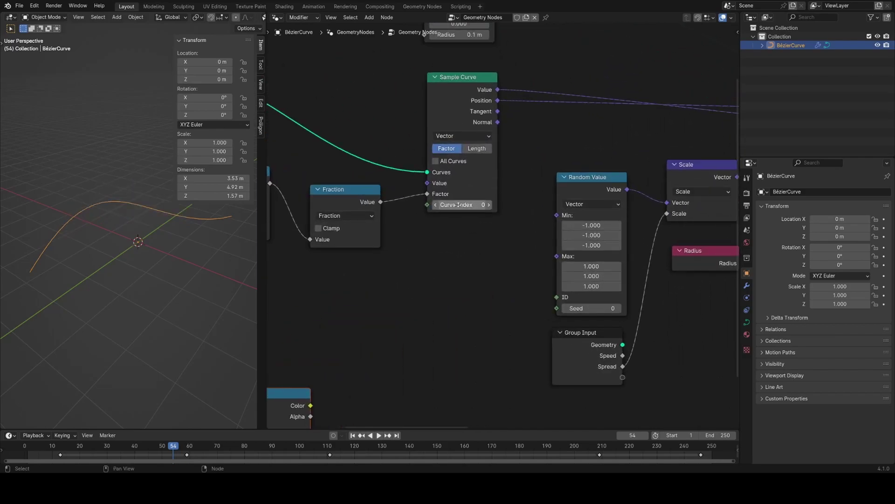
pyautogui.moveTo(388, 282); pyautogui.dragTo(508, 232, button='middle')
pyautogui.hotkey('shift', 'a')
pyautogui.write('c')
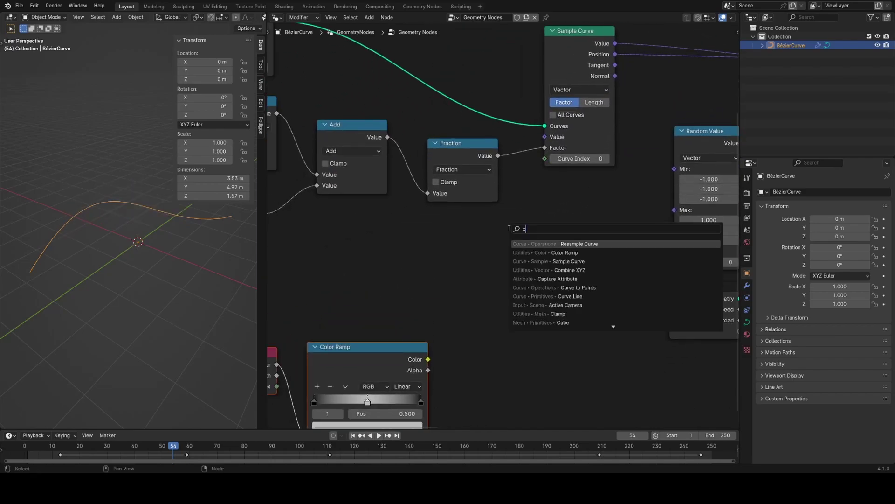
pyautogui.write('omb')
pyautogui.press('Return')
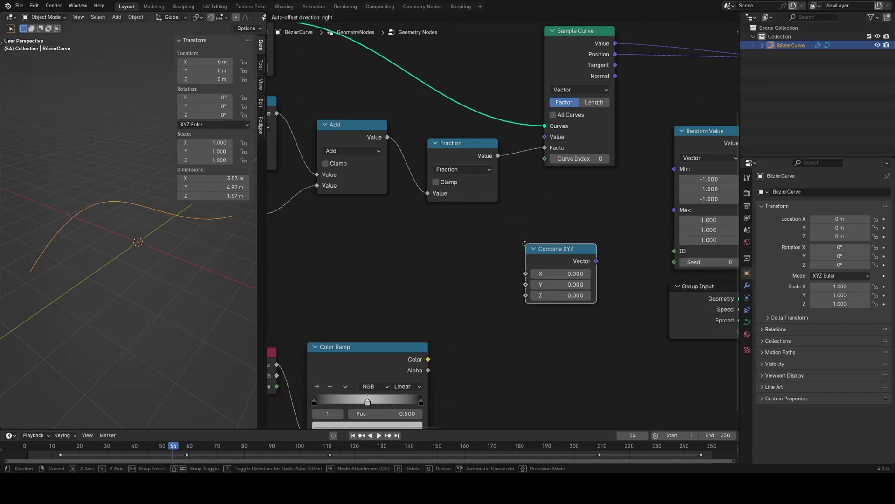
pyautogui.moveTo(507, 276); pyautogui.dragTo(473, 272, button='middle')
pyautogui.scroll(1, 480, 273)
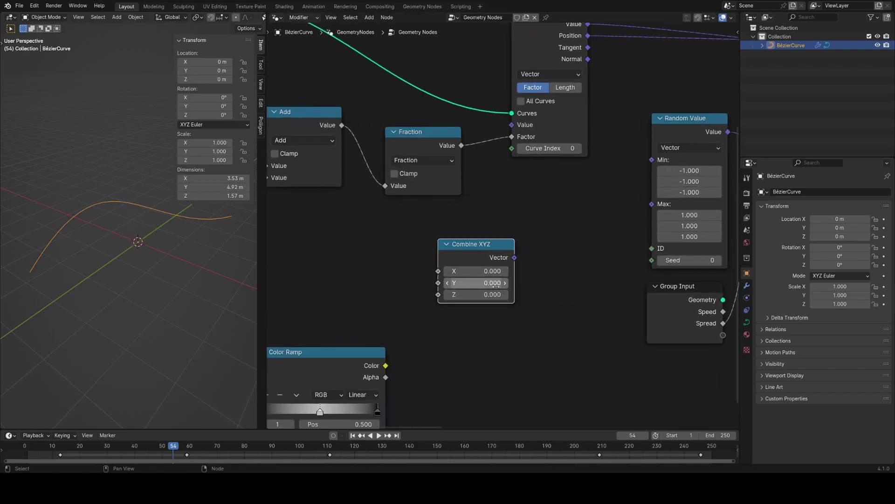
# Step: Insert a Separate XYZ node on the link leaving Sample Curve's Value output
pyautogui.moveTo(486, 153); pyautogui.dragTo(427, 176, button='middle')
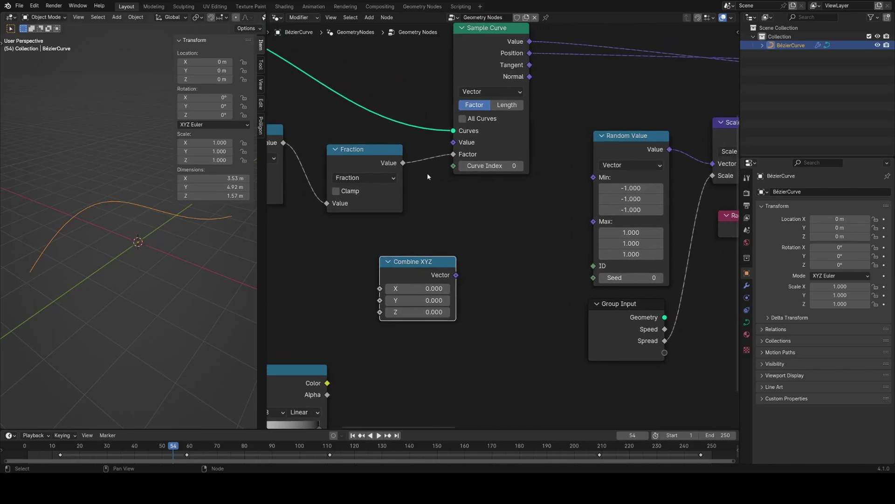
pyautogui.moveTo(472, 98); pyautogui.dragTo(431, 120, button='middle')
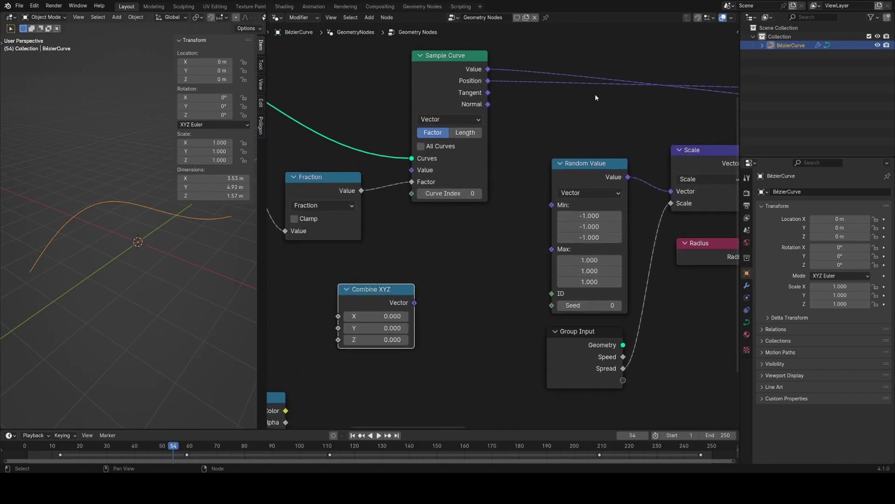
pyautogui.hotkey('shift', 'a')
pyautogui.write('se')
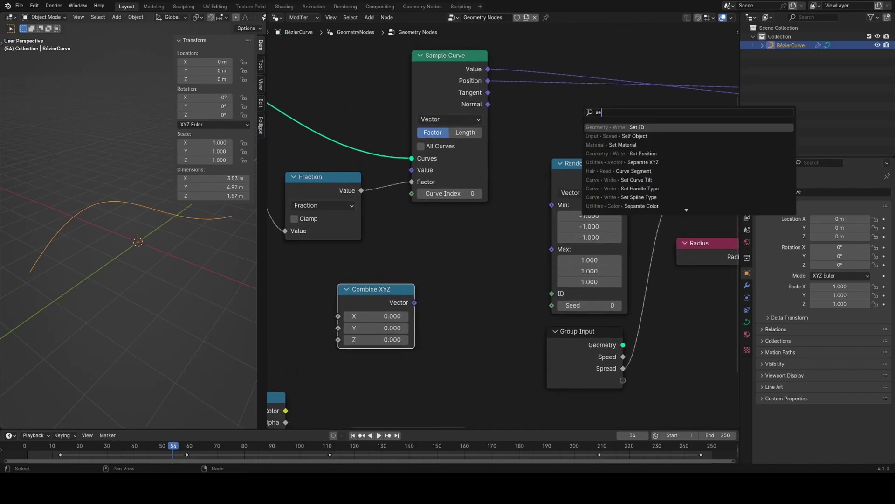
pyautogui.click(641, 162)
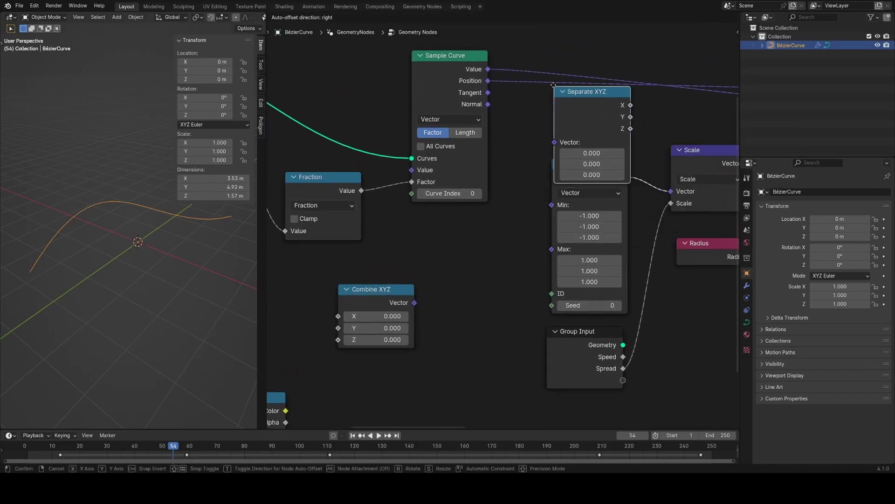
pyautogui.click(586, 115)
# Step: Connect the Color Ramp's Color output to the Y input of Combine XYZ
pyautogui.moveTo(454, 238); pyautogui.dragTo(487, 229, button='middle')
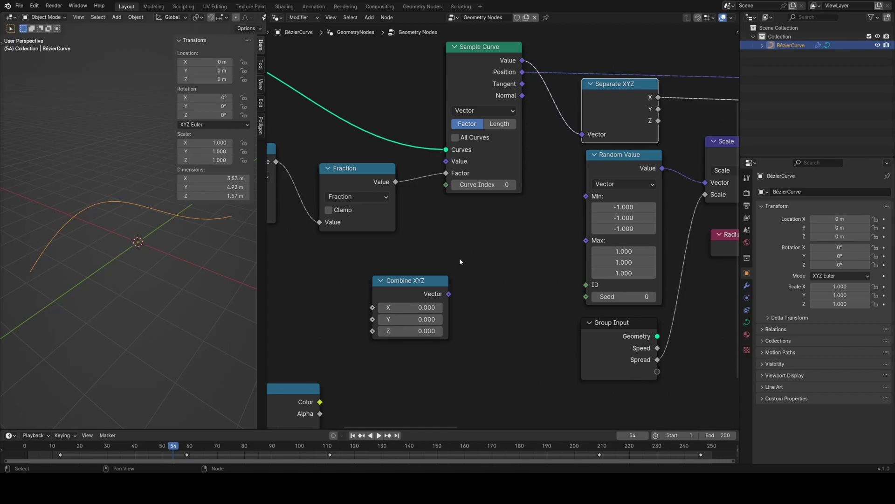
pyautogui.moveTo(412, 237); pyautogui.dragTo(518, 182, button='middle')
pyautogui.scroll(-3, 434, 340)
pyautogui.click(440, 325)
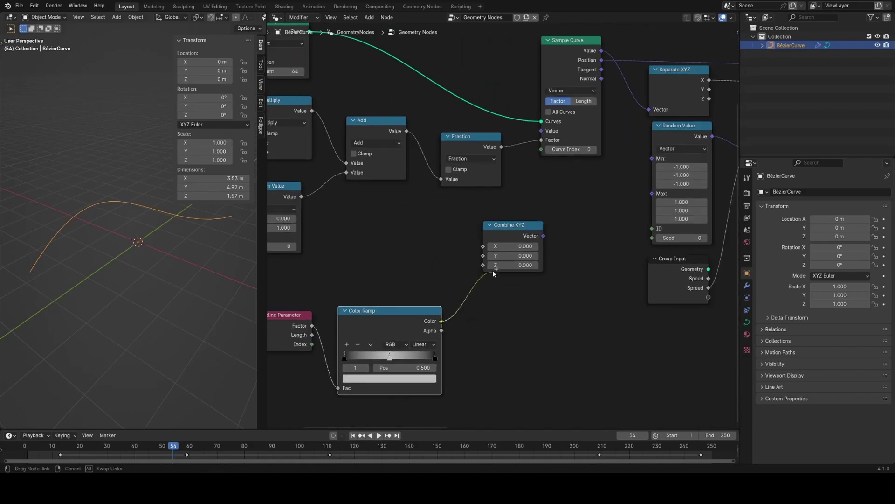
pyautogui.moveTo(486, 260); pyautogui.dragTo(486, 259)
# Step: Feed a new Radius node into Combine XYZ's X input and connect the combined Vector to Sample Curve's Value
pyautogui.moveTo(413, 266); pyautogui.dragTo(464, 264, button='middle')
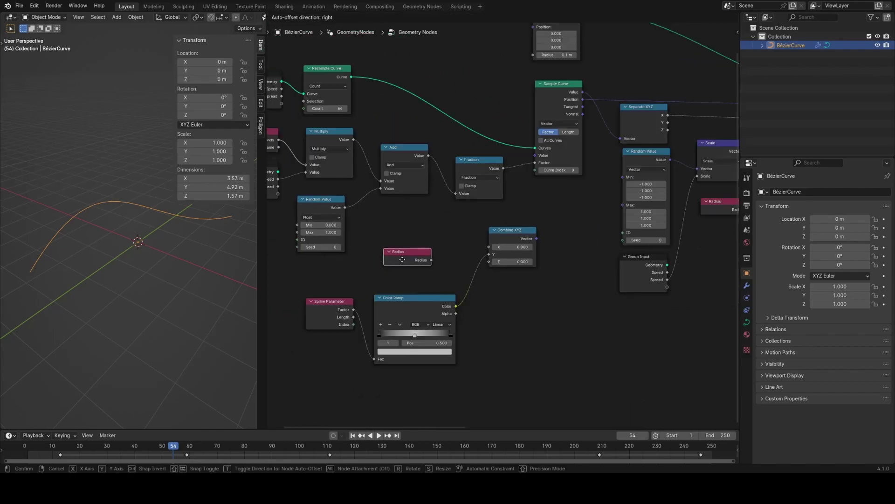
pyautogui.click(406, 255)
pyautogui.moveTo(434, 259); pyautogui.dragTo(452, 264)
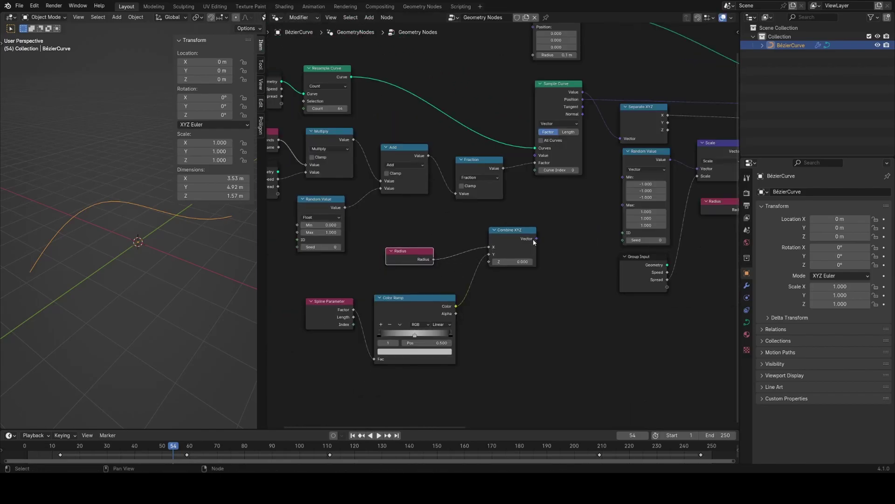
pyautogui.moveTo(534, 241); pyautogui.dragTo(537, 162)
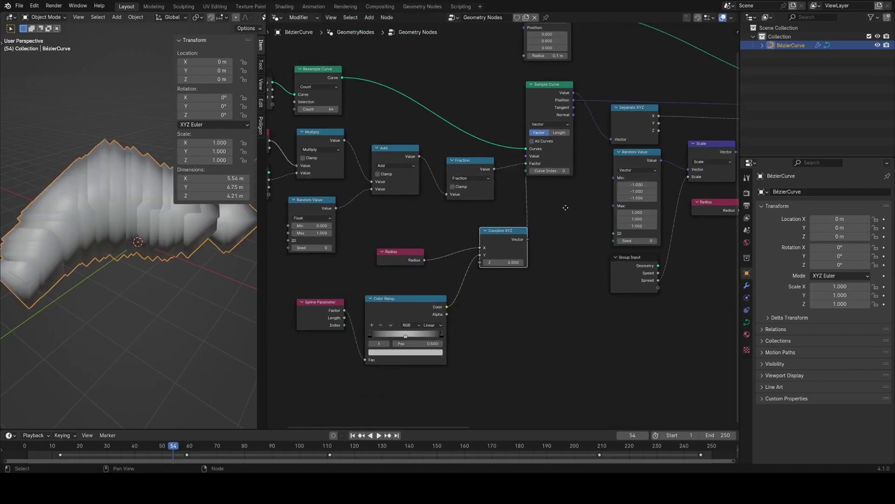
# Step: Connect Separate XYZ's Y output to the reroute feeding Set Point Radius, replacing the X link
pyautogui.moveTo(685, 214); pyautogui.dragTo(480, 197, button='middle')
pyautogui.moveTo(384, 97); pyautogui.dragTo(439, 152, button='middle')
pyautogui.moveTo(350, 154); pyautogui.dragTo(537, 134, button='middle')
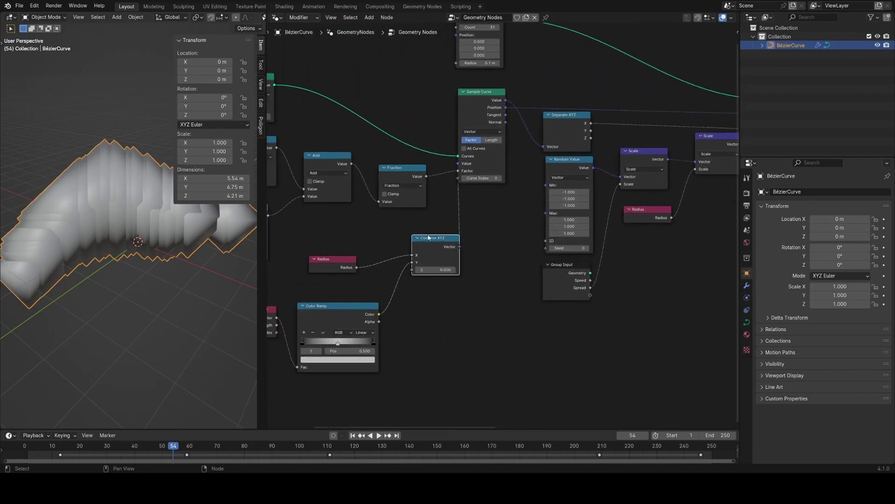
pyautogui.moveTo(544, 230); pyautogui.dragTo(402, 238, button='middle')
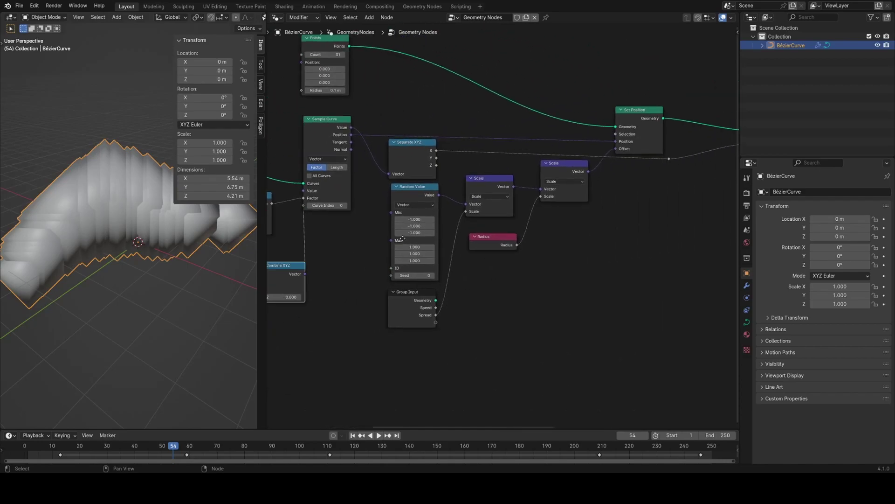
pyautogui.moveTo(617, 163); pyautogui.dragTo(607, 167, button='middle')
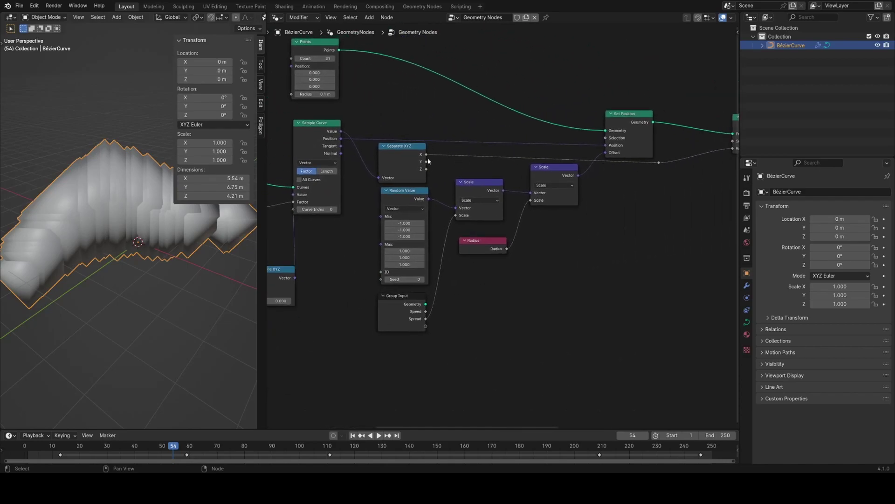
pyautogui.moveTo(428, 161); pyautogui.dragTo(464, 164)
pyautogui.moveTo(675, 161); pyautogui.dragTo(661, 162)
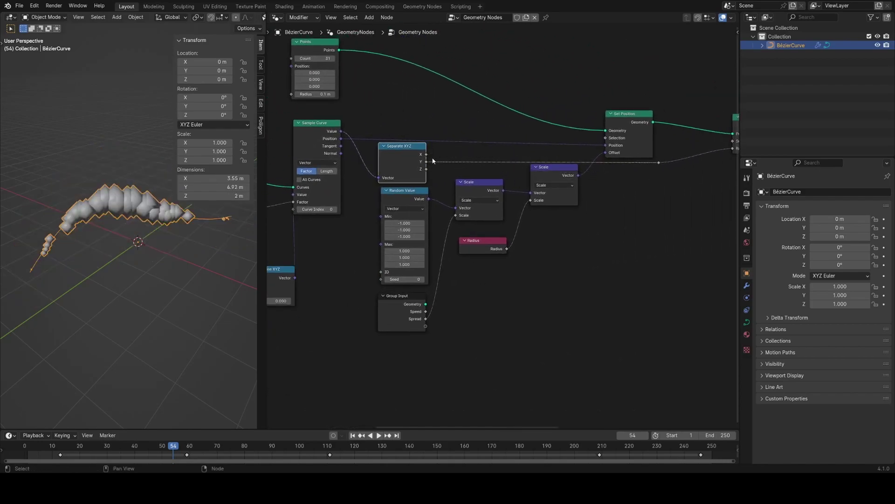
# Step: Drive the second Scale node's Scale with Separate XYZ's X output and delete the Radius node previously connected there
pyautogui.moveTo(537, 202); pyautogui.dragTo(524, 219)
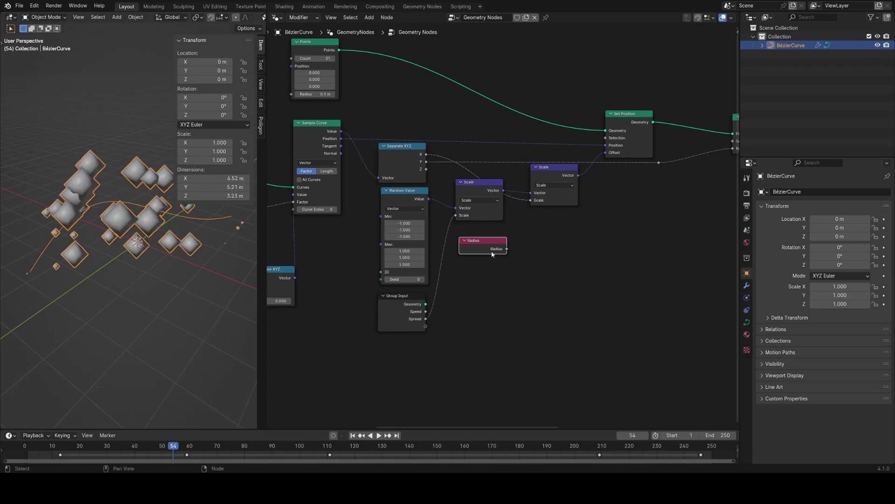
pyautogui.press('Delete')
# Step: Save the file and stretch the curve in Edit Mode by moving its end control point to about X -10.7 m, Y -12.8 m, Z 0.97 m
pyautogui.press('Tab')
pyautogui.hotkey('alt', 's')
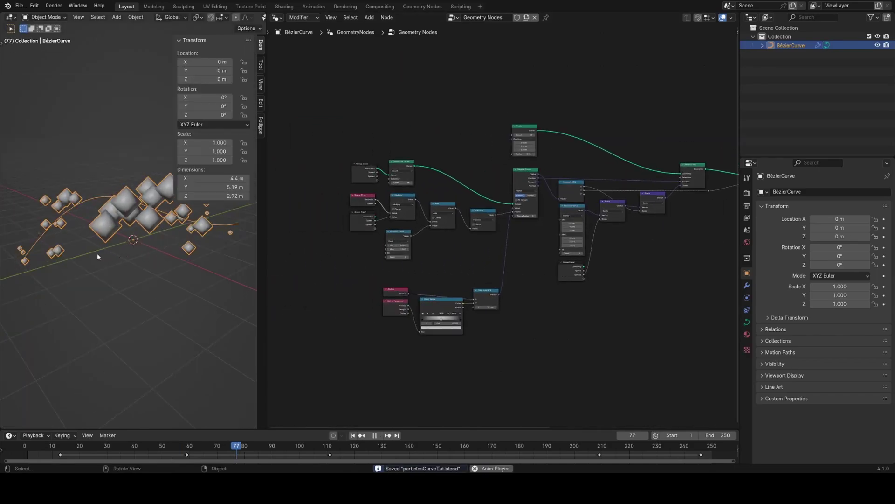
pyautogui.press('Tab')
pyautogui.scroll(-5, 112, 259)
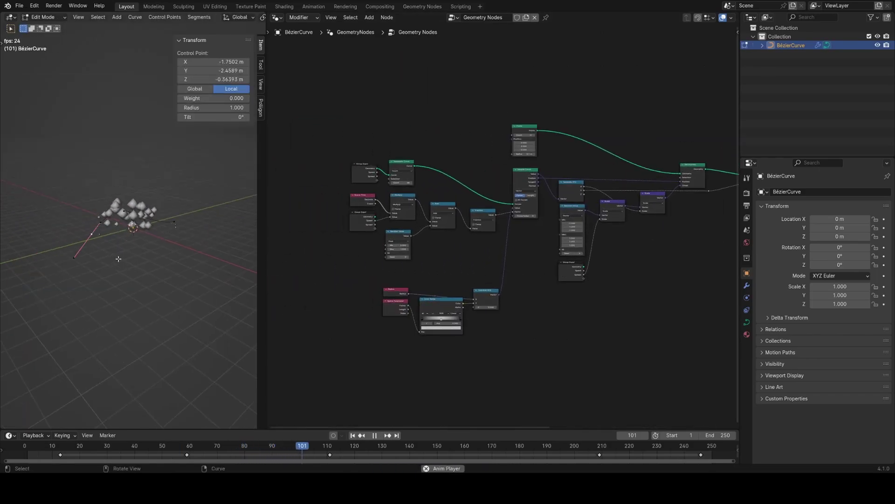
pyautogui.press('g')
pyautogui.click(53, 256)
pyautogui.hotkey('ctrl', 'z')
pyautogui.press('g')
pyautogui.click(83, 237)
pyautogui.scroll(-3, 124, 234)
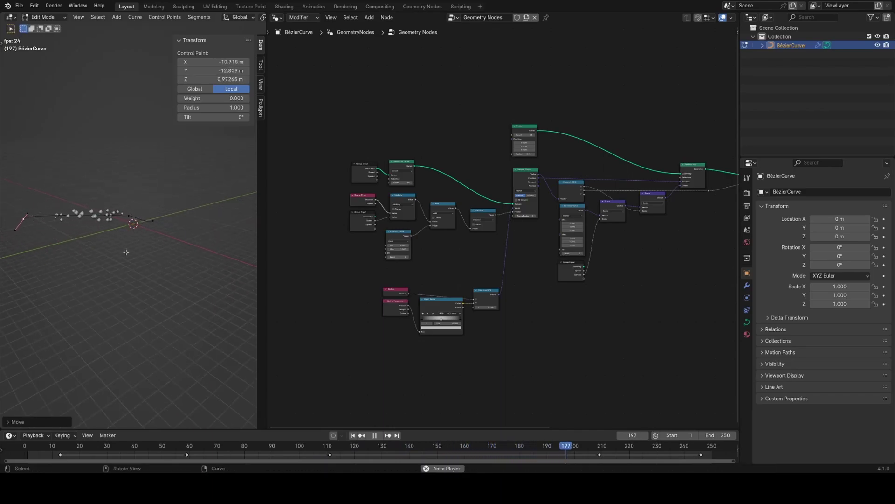
# Step: Return to Object Mode, review how the particles travel along the lengthened curve, and stop the playback
pyautogui.hotkey('alt', 'a')
pyautogui.click(129, 216)
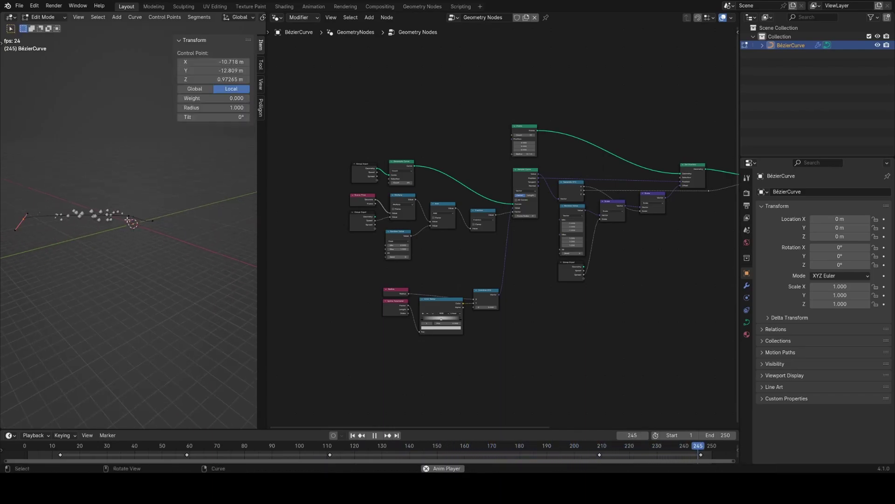
pyautogui.press('Tab')
pyautogui.scroll(4, 503, 224)
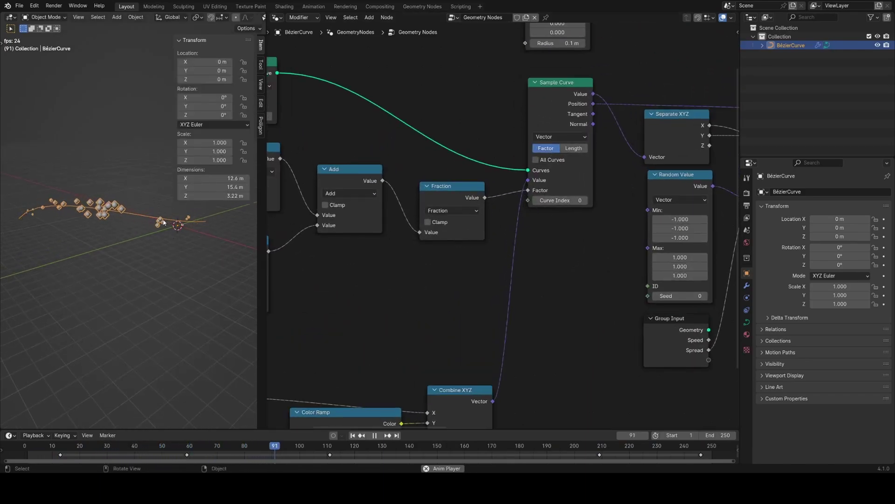
pyautogui.press('space')
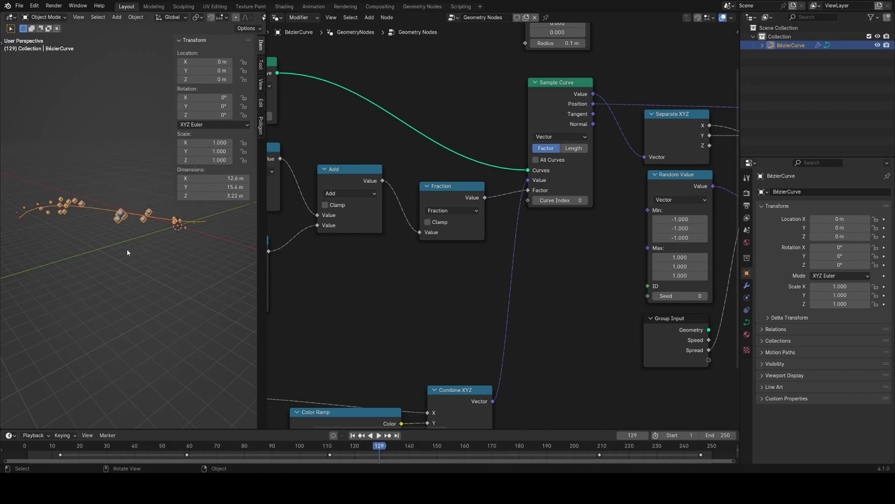
# Step: Scale up the handles of the curve's far end control point in Edit Mode and return to Object Mode
pyautogui.press('Tab')
pyautogui.click(65, 227)
pyautogui.press('s')
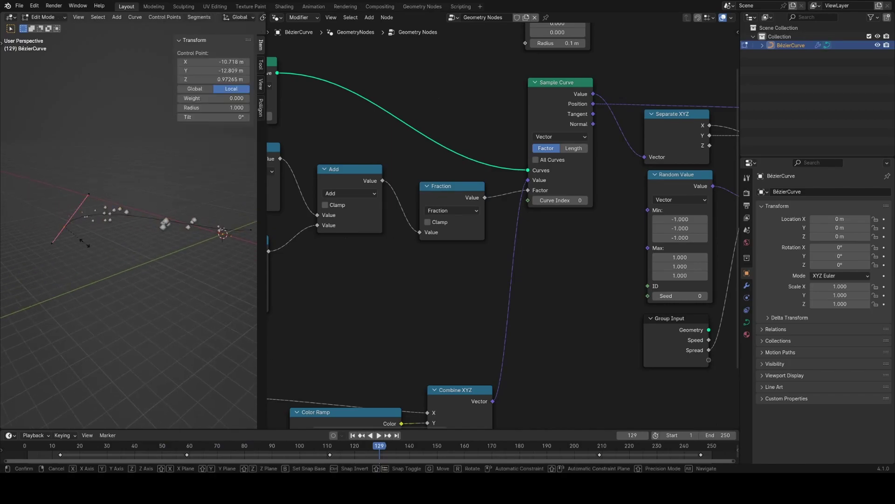
pyautogui.click(123, 244)
pyautogui.press('Tab')
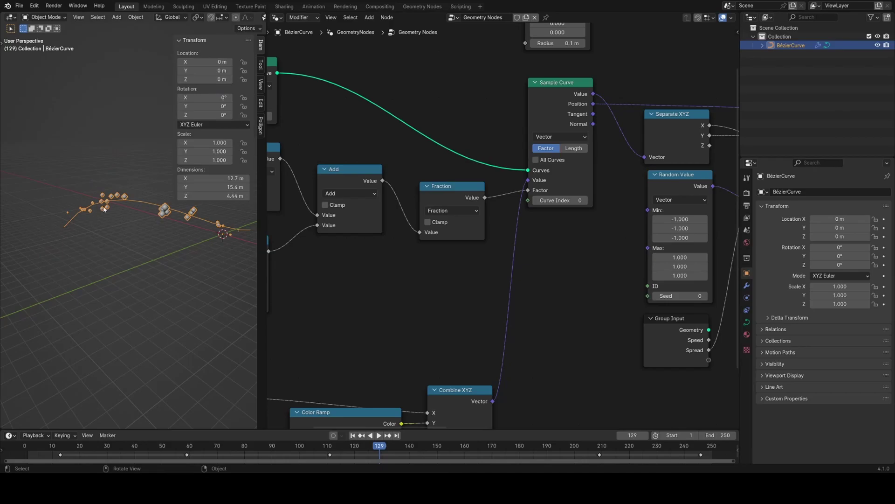
# Step: Switch the Sample Curve node from Factor to Length sampling
pyautogui.moveTo(202, 226); pyautogui.dragTo(172, 237, button='middle')
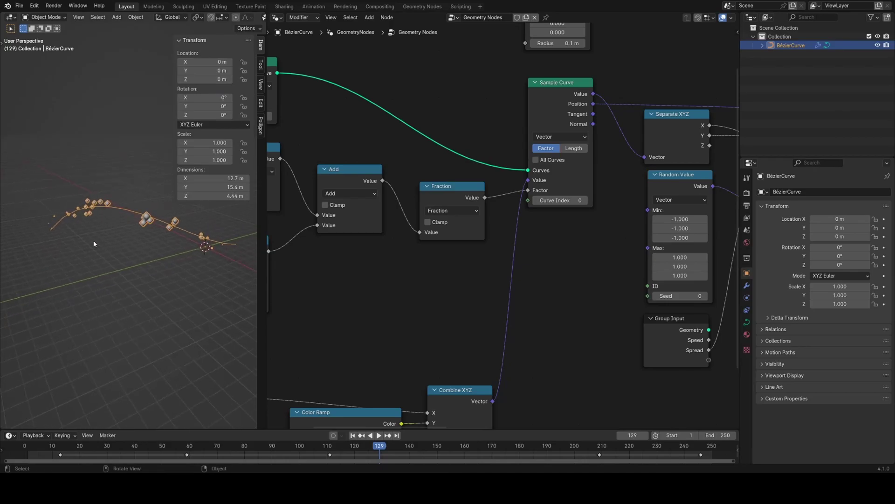
pyautogui.moveTo(289, 236); pyautogui.dragTo(501, 207, button='middle')
pyautogui.scroll(-3, 406, 219)
pyautogui.scroll(1, 405, 217)
pyautogui.moveTo(481, 219); pyautogui.dragTo(491, 218)
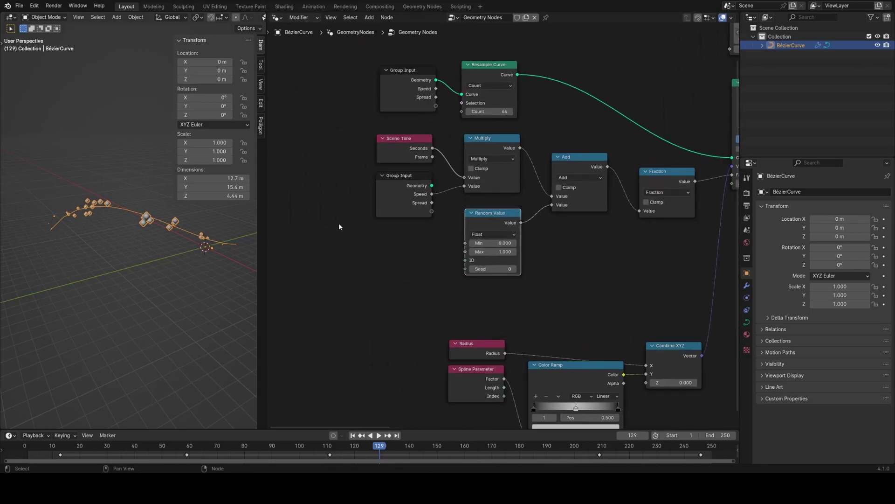
pyautogui.moveTo(383, 210); pyautogui.dragTo(193, 234, button='middle')
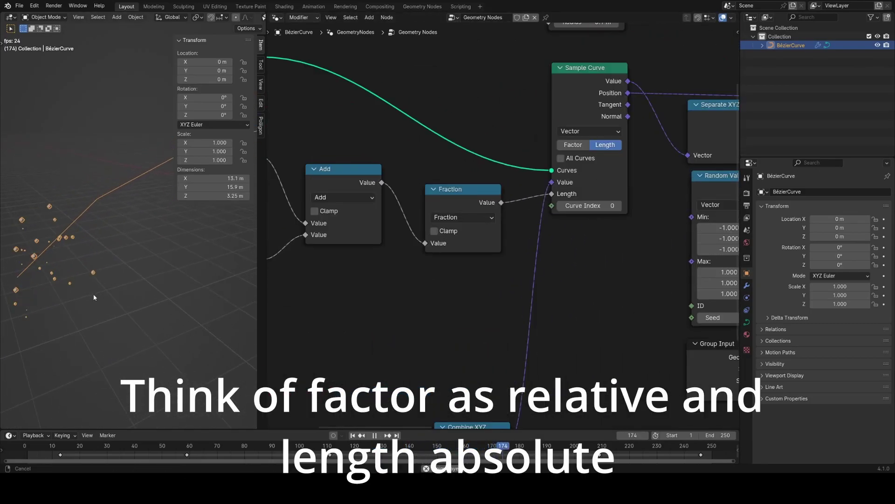
# Step: Play the animation and examine where the particles travel on the curve with Length sampling, and stop the playback
pyautogui.press('d')
pyautogui.rightClick(75, 190)
pyautogui.scroll(-3, 124, 239)
pyautogui.moveTo(124, 236); pyautogui.dragTo(146, 237, button='middle')
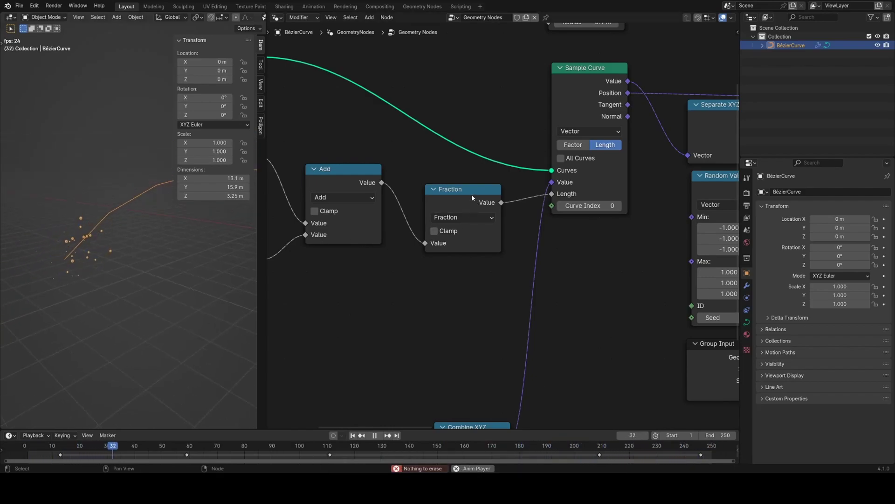
pyautogui.press('space')
pyautogui.moveTo(195, 246); pyautogui.dragTo(132, 275, button='middle')
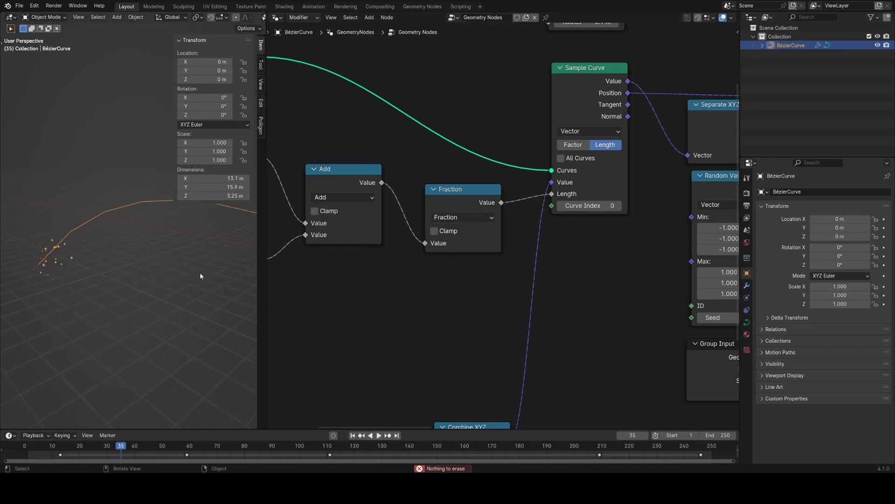
pyautogui.moveTo(201, 276); pyautogui.dragTo(107, 241, button='middle')
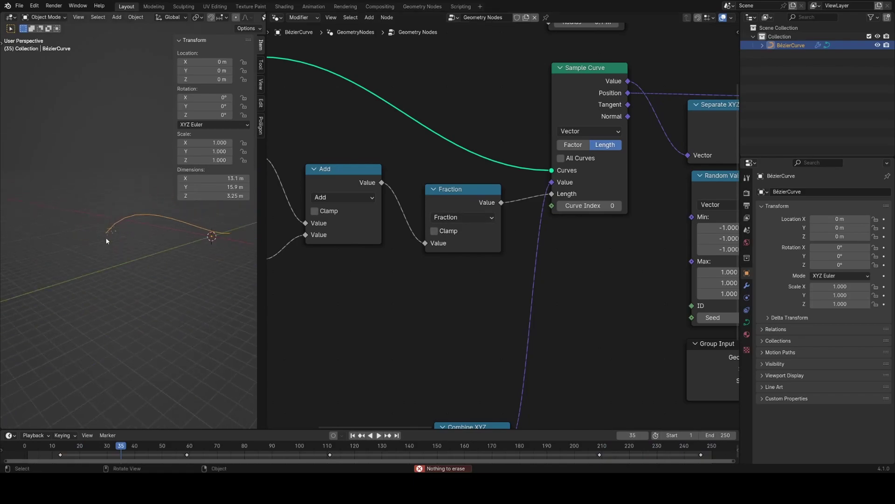
# Step: Change the Fraction math node's operation to Truncated Modulo
pyautogui.moveTo(452, 230); pyautogui.dragTo(604, 230, button='middle')
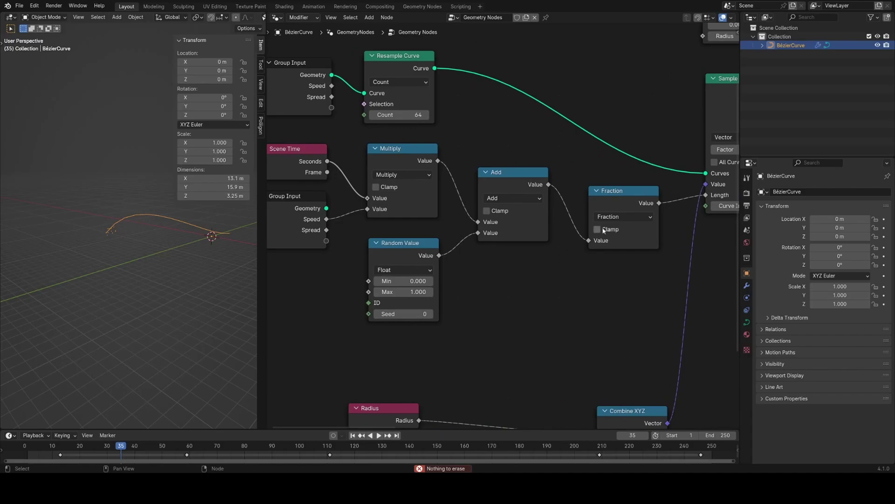
pyautogui.click(623, 216)
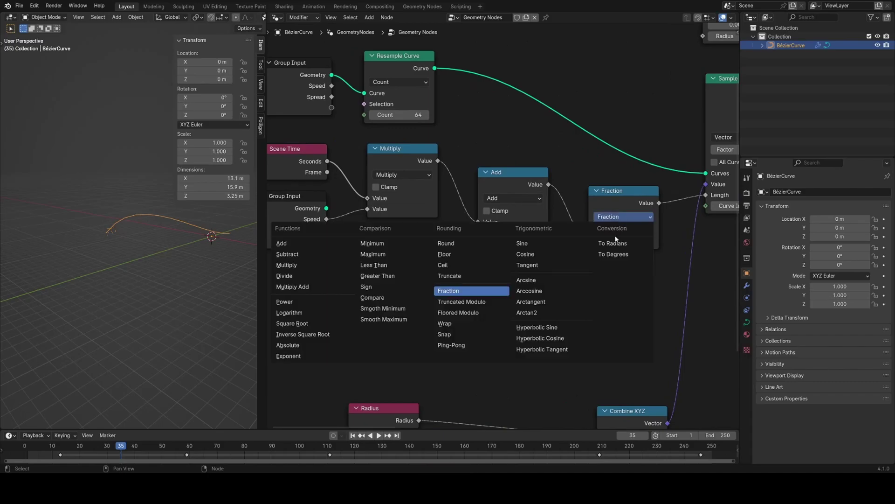
pyautogui.click(479, 301)
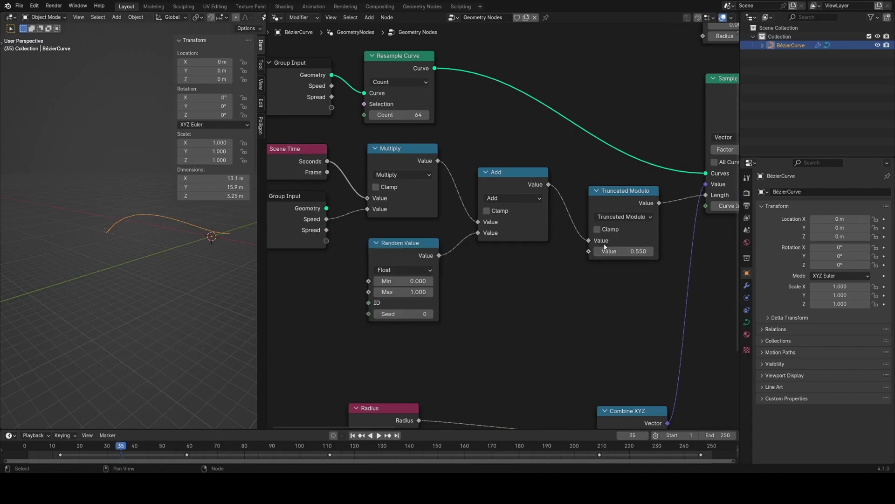
# Step: Move the Scene Time, Group Input, Multiply, Random Value and Add nodes together away from the Truncated Modulo node to free up space
pyautogui.scroll(-3, 529, 222)
pyautogui.moveTo(382, 254); pyautogui.dragTo(443, 235, button='middle')
pyautogui.moveTo(376, 265); pyautogui.dragTo(579, 157)
pyautogui.press('g')
pyautogui.click(472, 212)
pyautogui.click(483, 183)
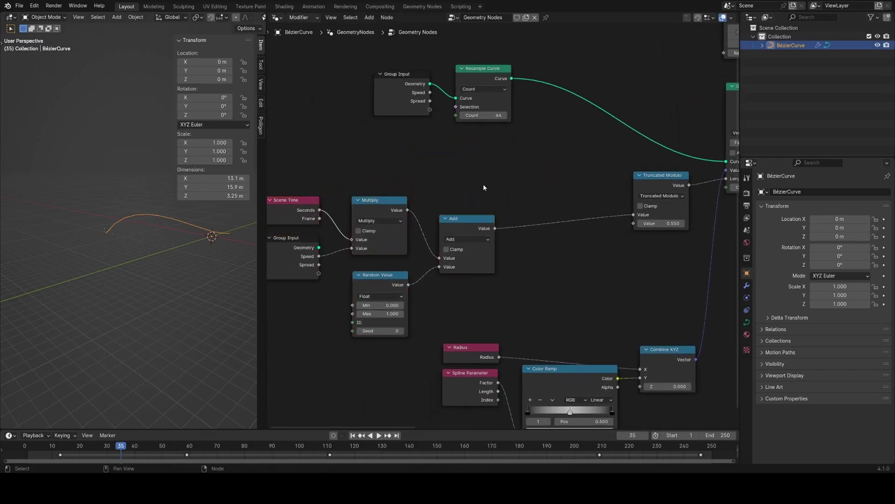
# Step: Move the Resample Curve node and its Group Input slightly higher to make room above the time nodes
pyautogui.moveTo(439, 182); pyautogui.dragTo(469, 218, button='middle')
pyautogui.scroll(1, 469, 218)
pyautogui.moveTo(401, 160); pyautogui.dragTo(447, 83)
pyautogui.moveTo(334, 142); pyautogui.dragTo(438, 84)
pyautogui.press('g')
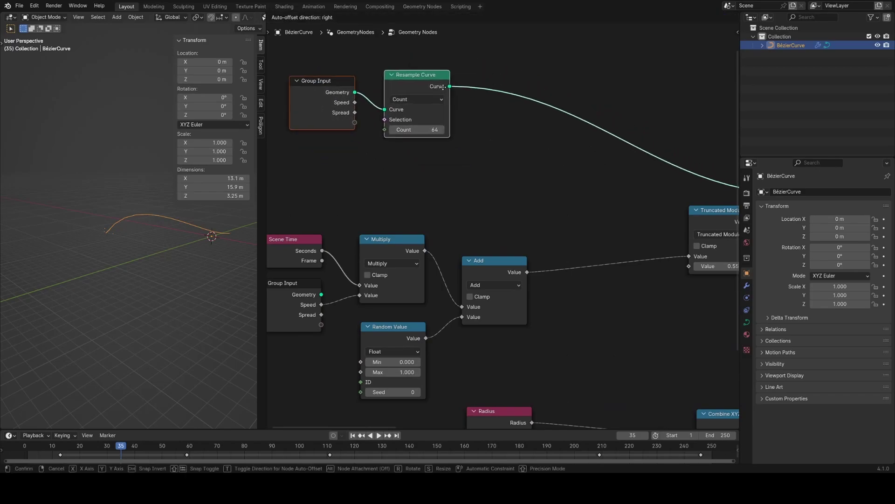
pyautogui.click(393, 81)
# Step: Add a Curve Length node below the Resample Curve node
pyautogui.hotkey('shift', 'a')
pyautogui.click(438, 174)
pyautogui.write('length')
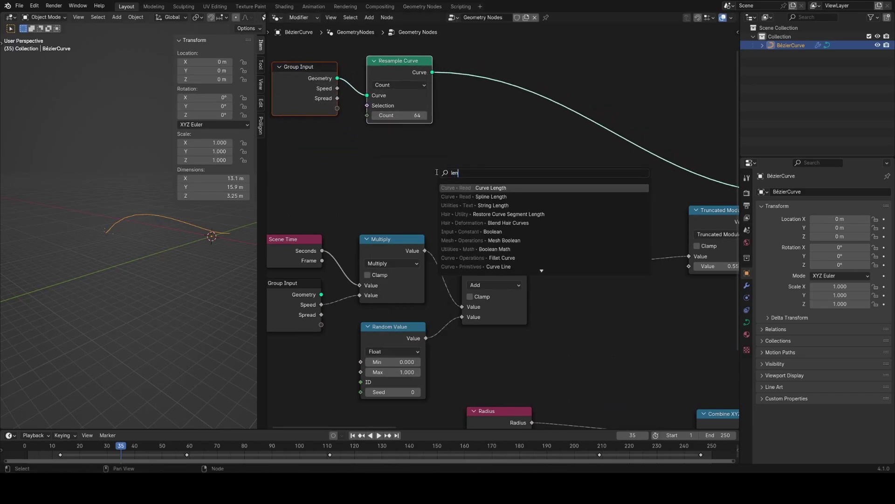
pyautogui.click(469, 186)
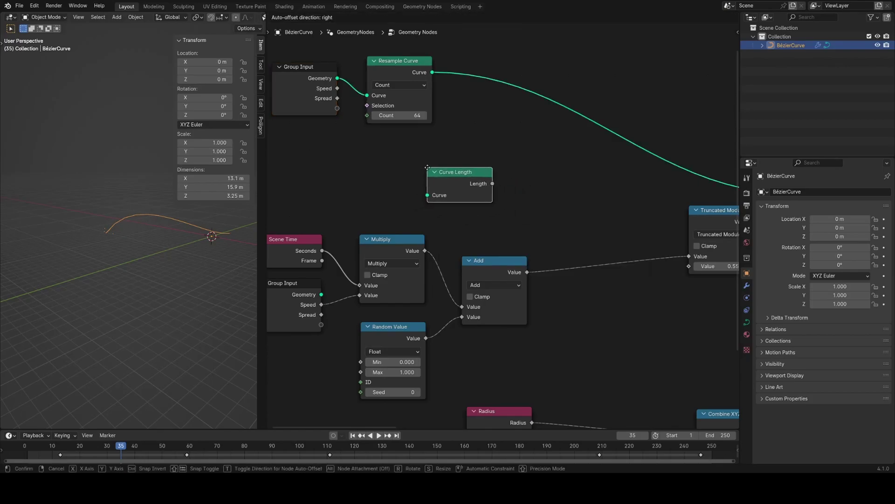
pyautogui.click(447, 134)
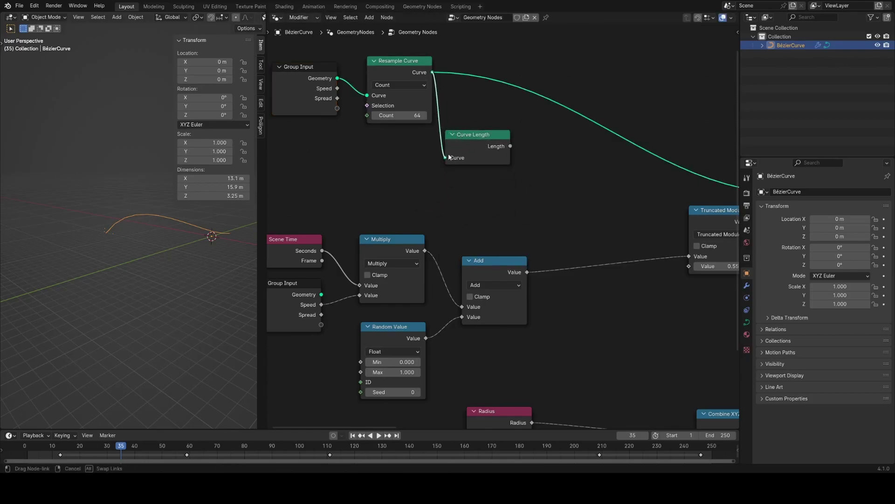
# Step: Connect Resample Curve's output to Curve Length and feed its Length into the second Value of Truncated Modulo
pyautogui.moveTo(450, 157); pyautogui.dragTo(446, 158)
pyautogui.moveTo(496, 157); pyautogui.dragTo(534, 198)
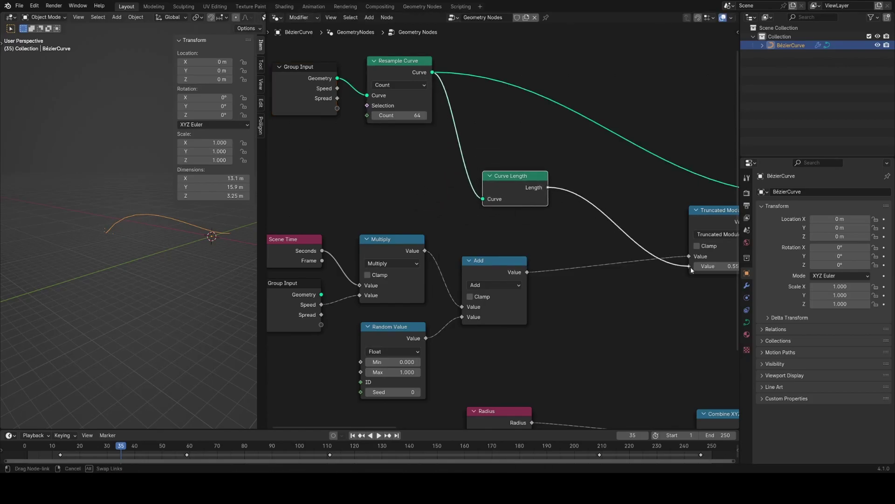
pyautogui.moveTo(691, 270); pyautogui.dragTo(691, 266)
# Step: Preview the animation, and set the Geometry Nodes modifier's Speed to 7 and Spread to 1
pyautogui.press('space')
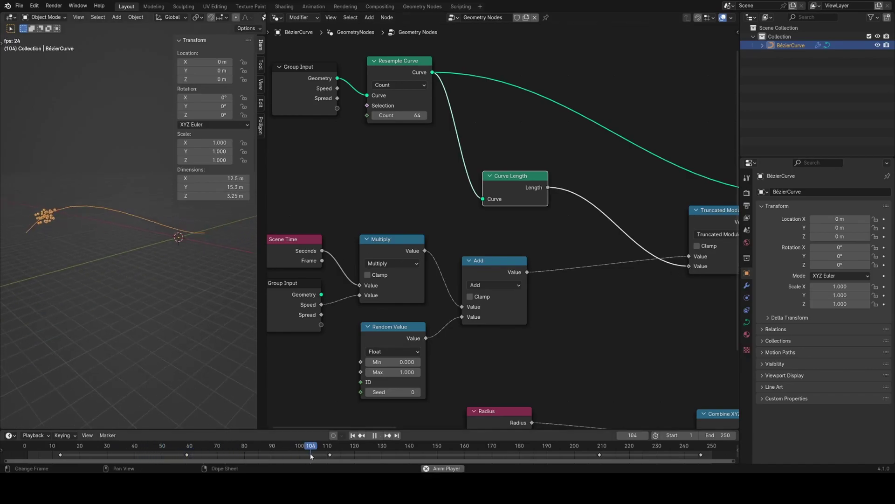
pyautogui.press('space')
pyautogui.click(747, 286)
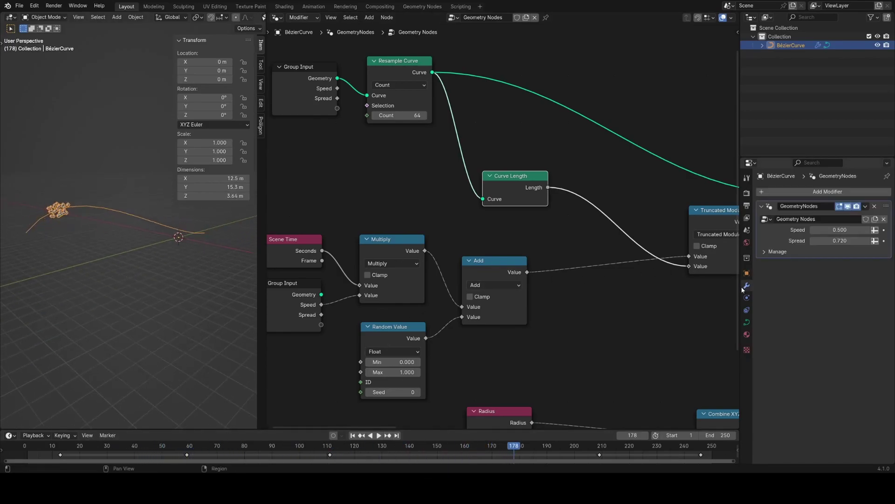
pyautogui.press('Return')
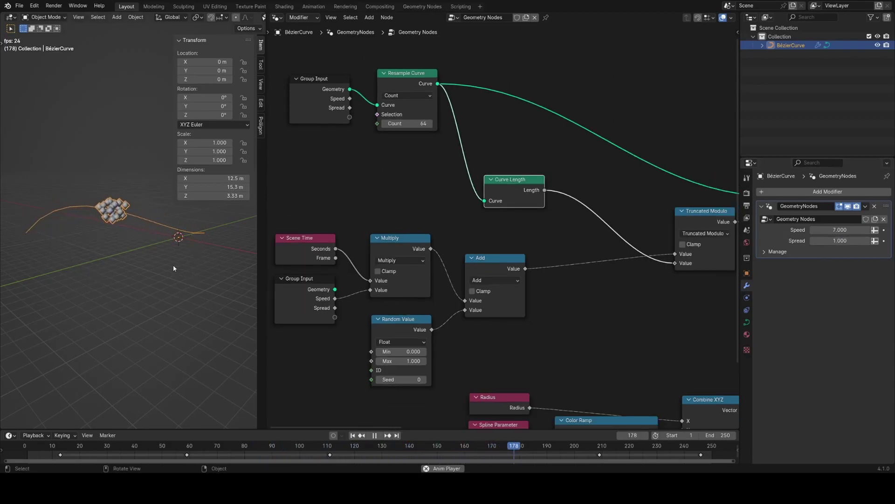
# Step: Drive the float Random Value node's Max with Curve Length's Length output and save the file
pyautogui.moveTo(455, 254); pyautogui.dragTo(487, 234, button='middle')
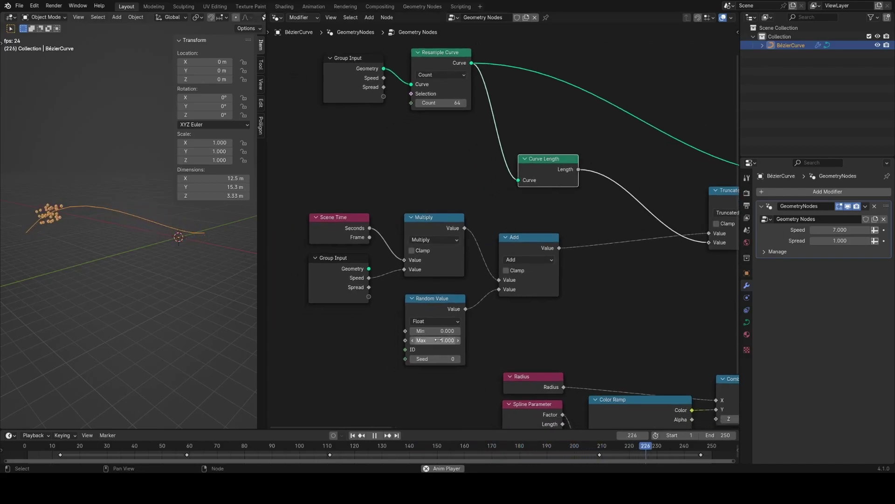
pyautogui.moveTo(427, 342); pyautogui.dragTo(459, 342)
pyautogui.hotkey('ctrl', 'z')
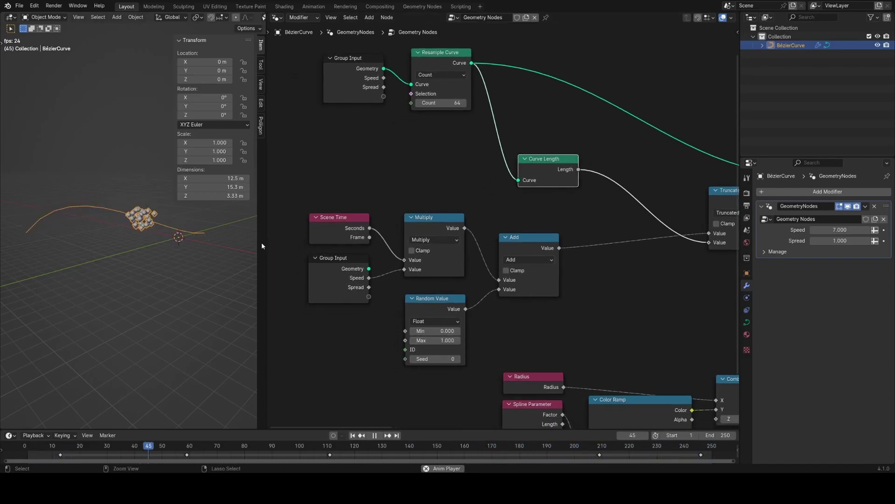
pyautogui.moveTo(578, 169); pyautogui.dragTo(418, 347)
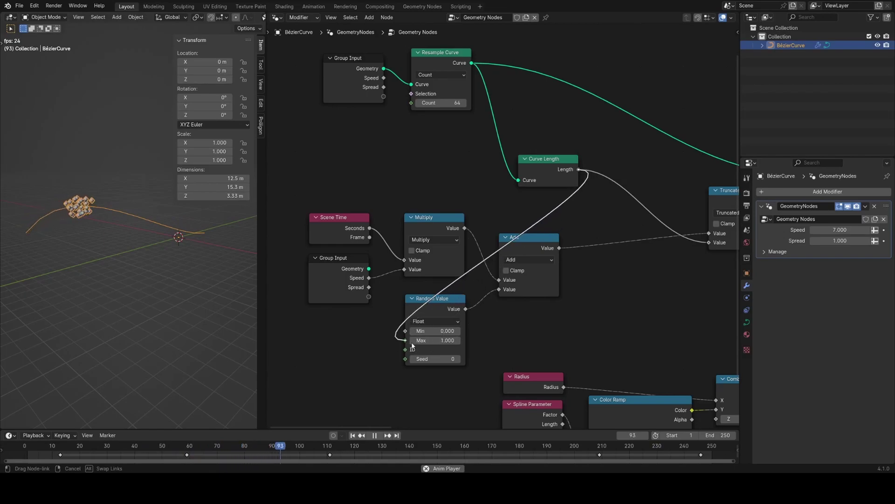
pyautogui.scroll(-1, 417, 345)
pyautogui.hotkey('ctrl', 's')
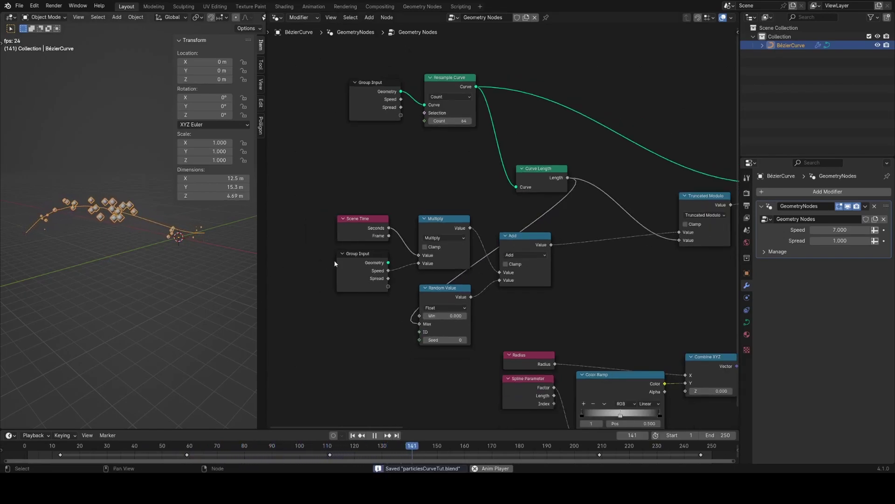
# Step: Expose the float Random Value node's Seed as a new group input
pyautogui.moveTo(116, 265); pyautogui.dragTo(152, 281, button='middle')
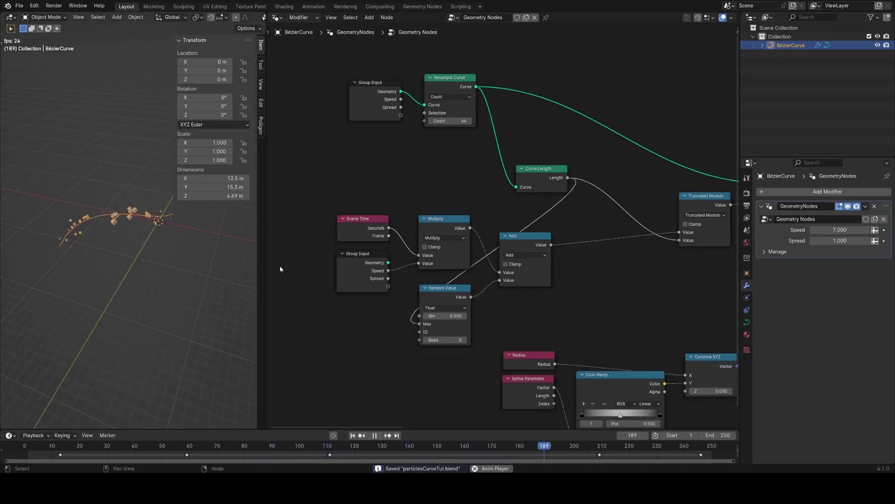
pyautogui.moveTo(449, 296); pyautogui.dragTo(541, 243, button='middle')
pyautogui.scroll(3, 542, 242)
pyautogui.moveTo(475, 234); pyautogui.dragTo(522, 300)
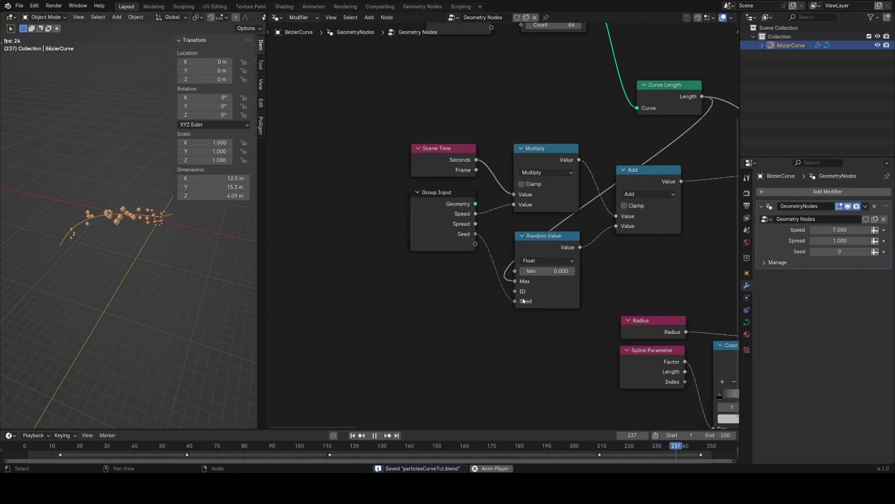
# Step: Try a different Seed value on the Geometry Nodes modifier and undo the change
pyautogui.moveTo(606, 284); pyautogui.dragTo(465, 269, button='middle')
pyautogui.moveTo(839, 252); pyautogui.dragTo(860, 252)
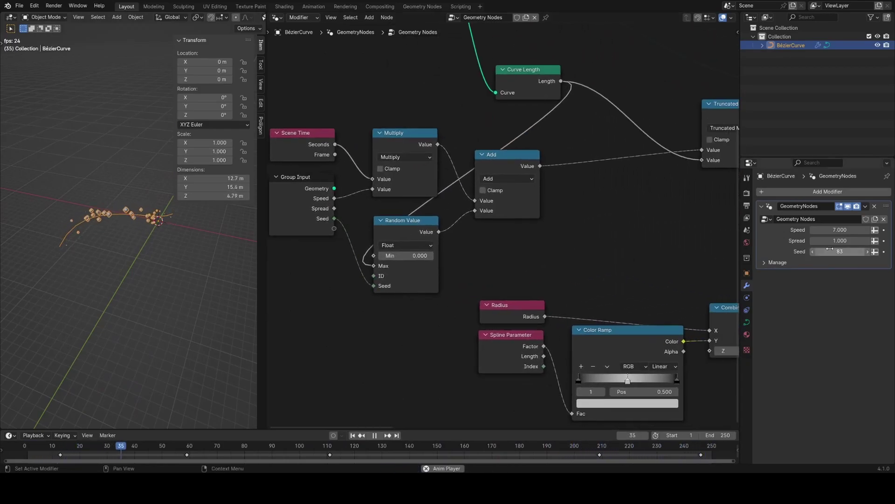
pyautogui.hotkey('ctrl', 'z')
# Step: Save the file with the new Seed input
pyautogui.scroll(-4, 626, 259)
pyautogui.moveTo(626, 259); pyautogui.dragTo(544, 224, button='middle')
pyautogui.hotkey('ctrl', 's')
# Step: Hide the unused sockets of the Group Input feeding Join Geometry and move it, Join Geometry and Group Output farther from Set Point Radius
pyautogui.moveTo(659, 222); pyautogui.dragTo(510, 243, button='middle')
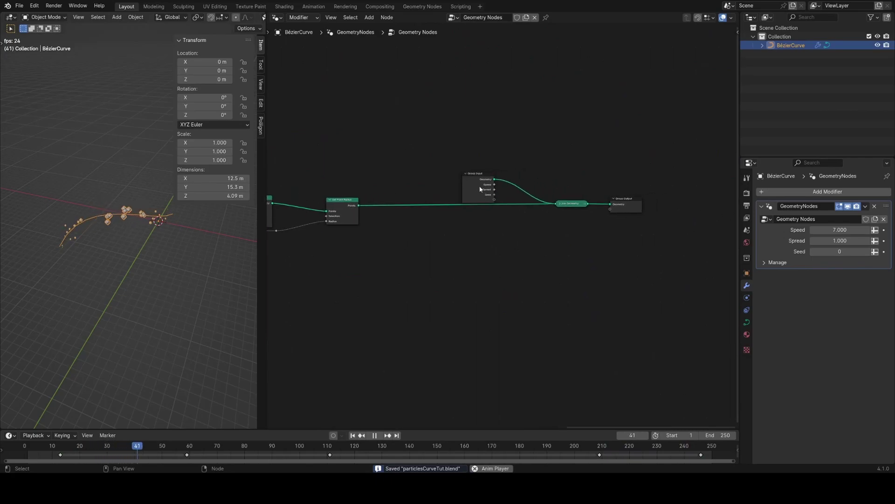
pyautogui.moveTo(481, 190); pyautogui.dragTo(519, 180)
pyautogui.hotkey('ctrl', 'h')
pyautogui.moveTo(651, 229); pyautogui.dragTo(652, 228)
pyautogui.press('g')
pyautogui.click(719, 204)
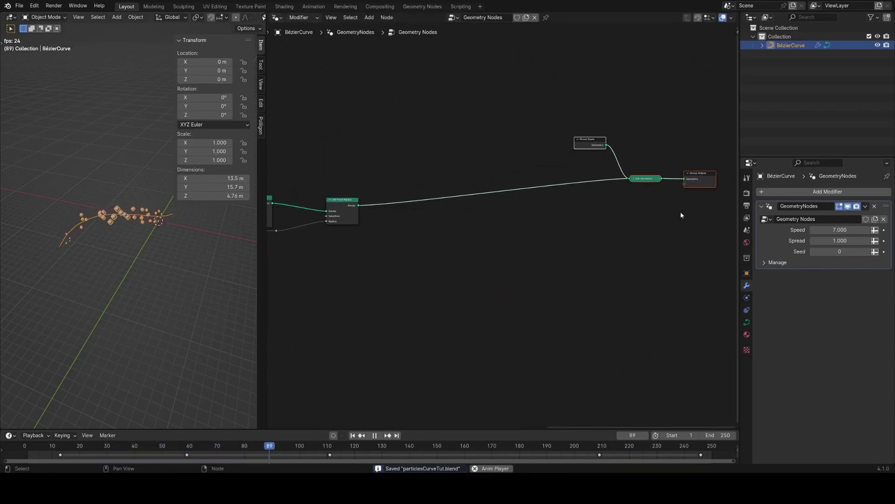
# Step: Insert an Instance on Points node between Set Point Radius and Join Geometry, and save the file
pyautogui.press('g')
pyautogui.click(595, 253)
pyautogui.hotkey('shift', 'a')
pyautogui.click(482, 228)
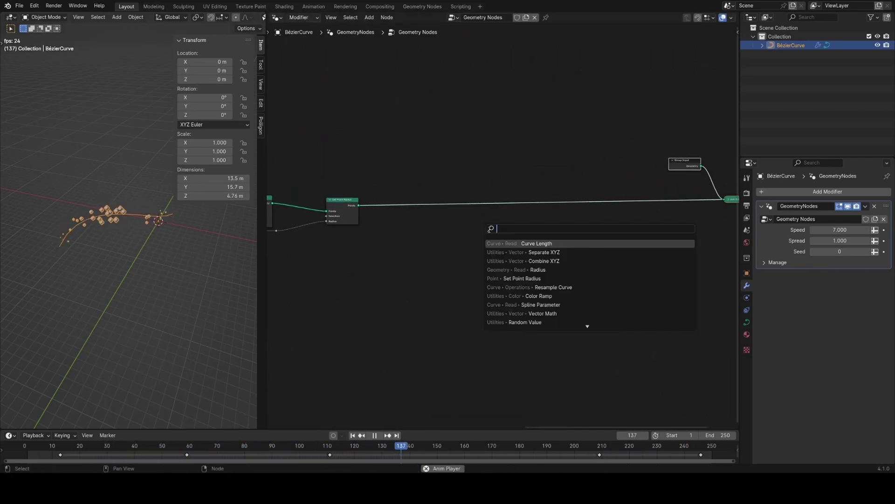
pyautogui.write('instan')
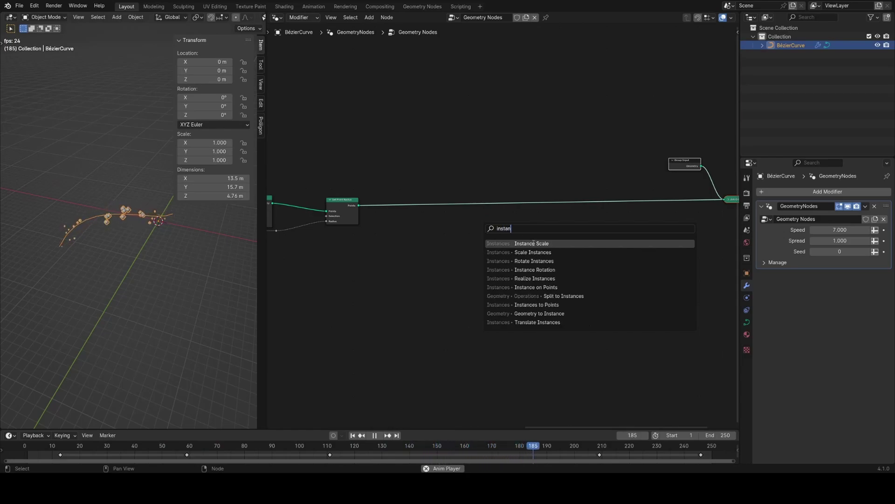
pyautogui.write('ce')
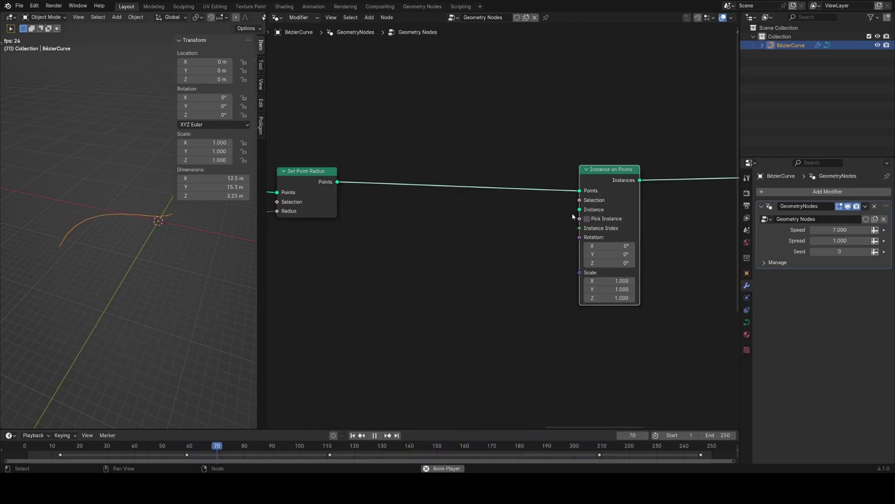
pyautogui.hotkey('ctrl', 's')
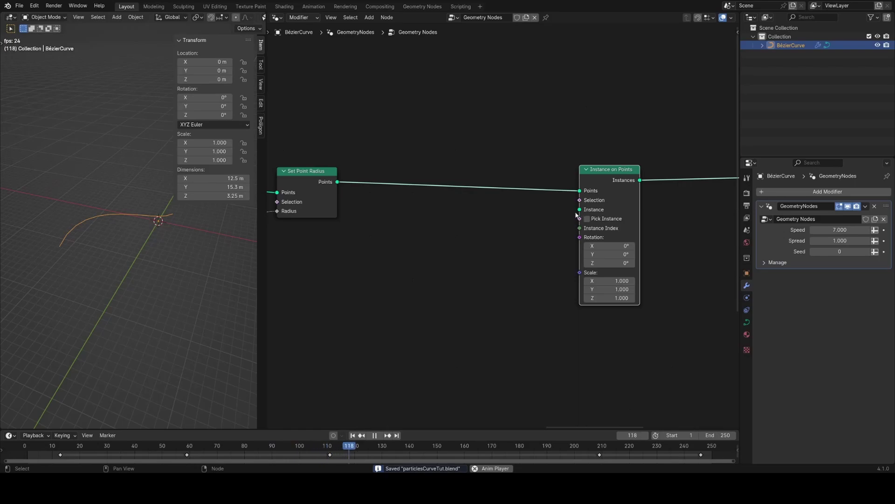
# Step: Add an Object Info node and connect its Geometry to the Instance input of Instance on Points
pyautogui.hotkey('shift', 'a')
pyautogui.write('obj')
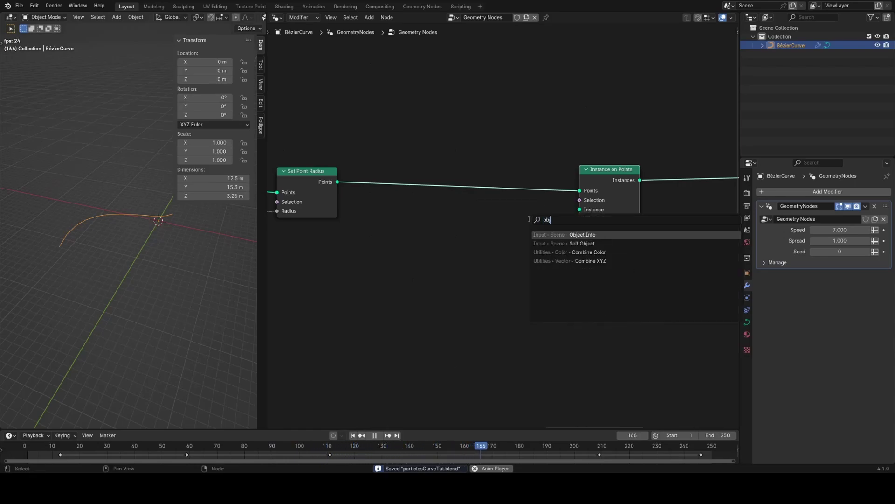
pyautogui.write('ec')
pyautogui.press('Return')
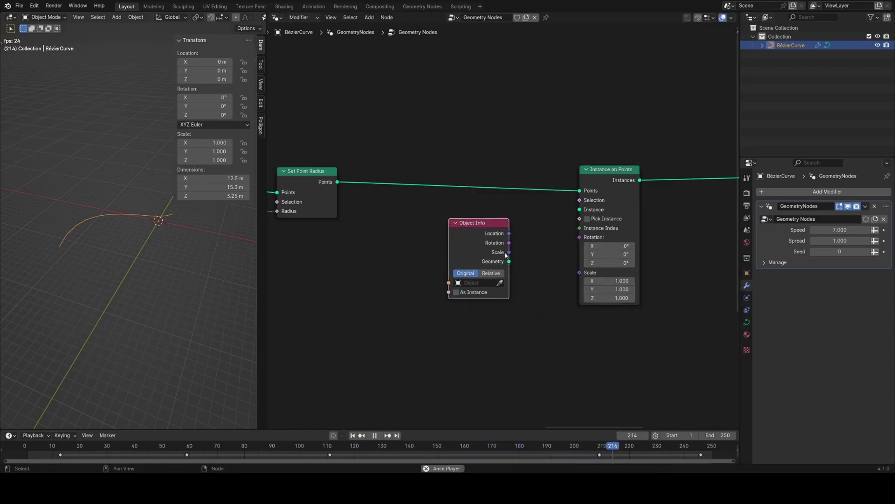
pyautogui.moveTo(420, 266); pyautogui.dragTo(503, 250, button='middle')
# Step: Expose Object Info's Object through an additional Group Input node, hide that node's unused sockets and arrange both nodes beside Set Point Radius
pyautogui.hotkey('shift', 'a')
pyautogui.write('group')
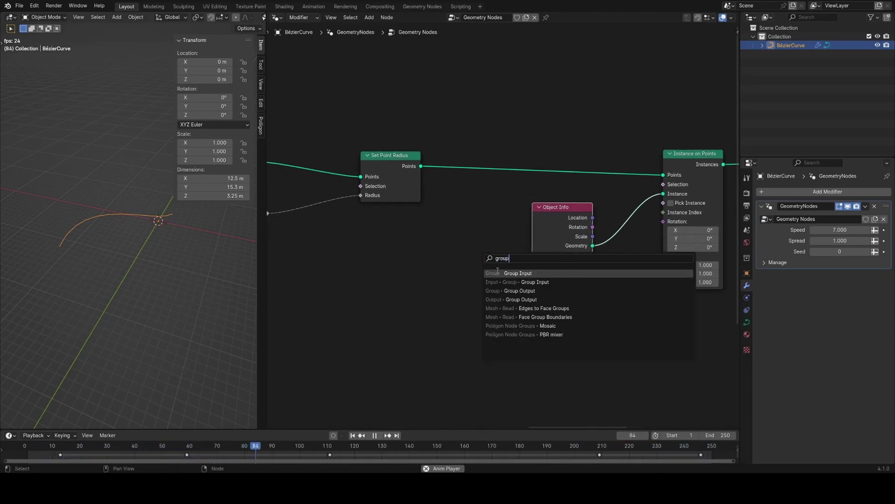
pyautogui.click(497, 272)
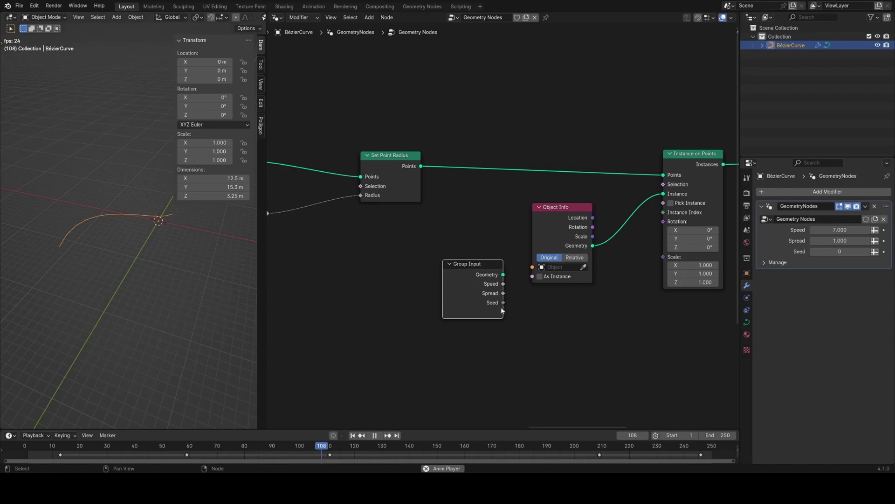
pyautogui.moveTo(531, 272); pyautogui.dragTo(533, 268)
pyautogui.moveTo(466, 287); pyautogui.dragTo(454, 256)
pyautogui.hotkey('ctrl', 'h')
pyautogui.click(454, 256)
pyautogui.moveTo(559, 207); pyautogui.dragTo(551, 206)
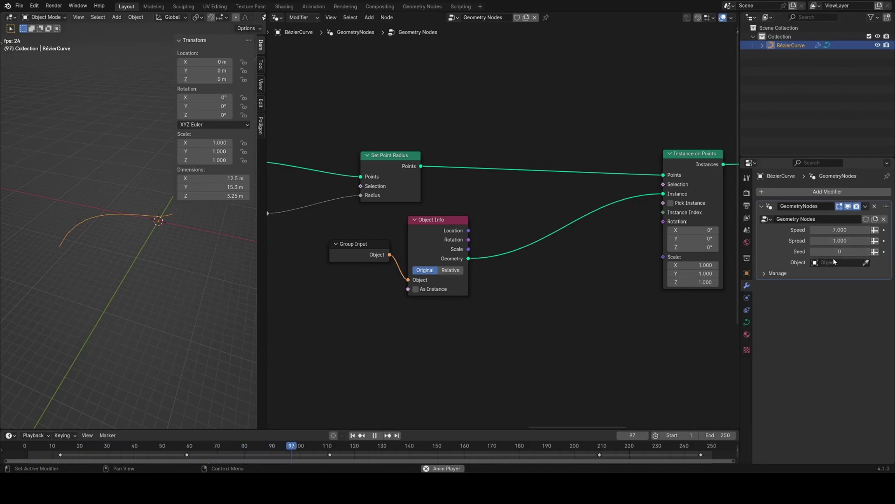
# Step: Add a mesh plane to the scene as the leaf object and create a new material for it
pyautogui.hotkey('shift', 'a')
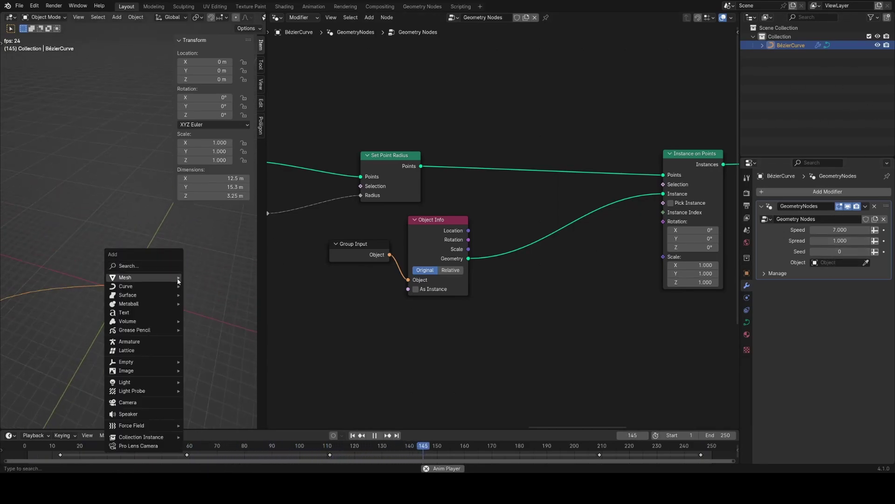
pyautogui.moveTo(154, 277)
pyautogui.click(195, 280)
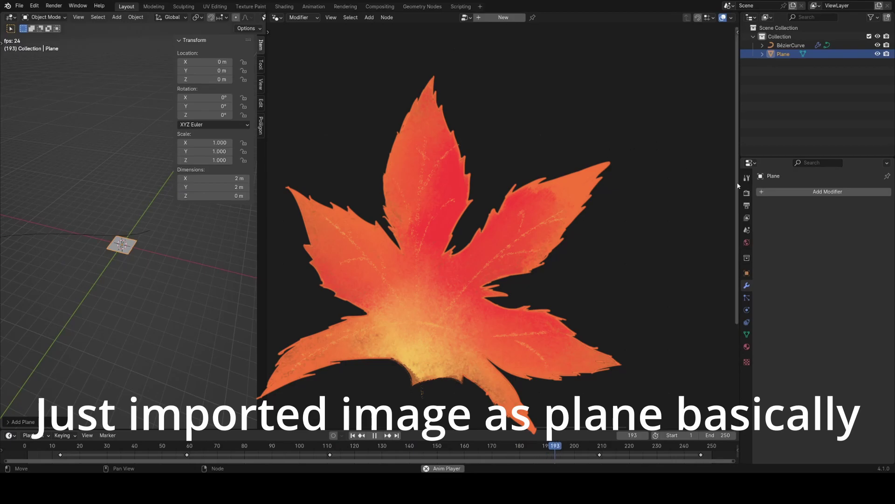
pyautogui.click(747, 346)
pyautogui.click(797, 228)
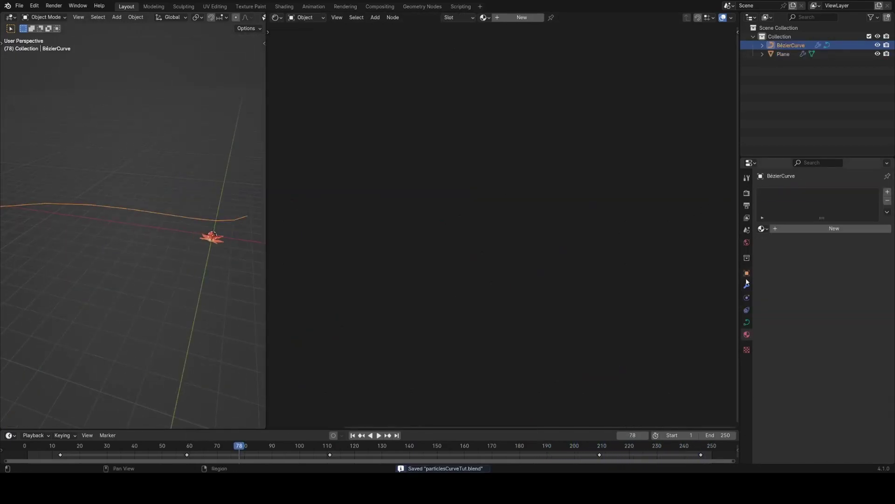
# Step: Set the Geometry Nodes modifier's Object input on the Bézier curve to Plane and play the animation
pyautogui.click(747, 273)
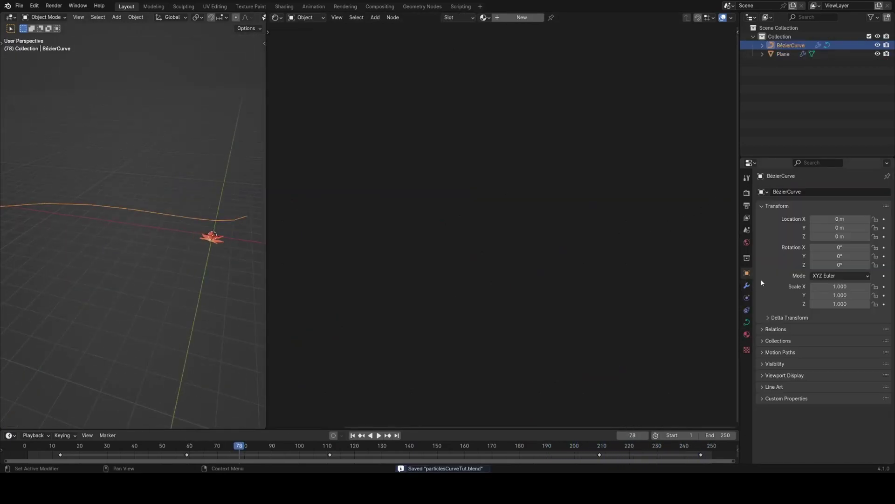
pyautogui.click(747, 285)
pyautogui.press('space')
pyautogui.moveTo(216, 280); pyautogui.dragTo(150, 228, button='middle')
pyautogui.click(150, 229)
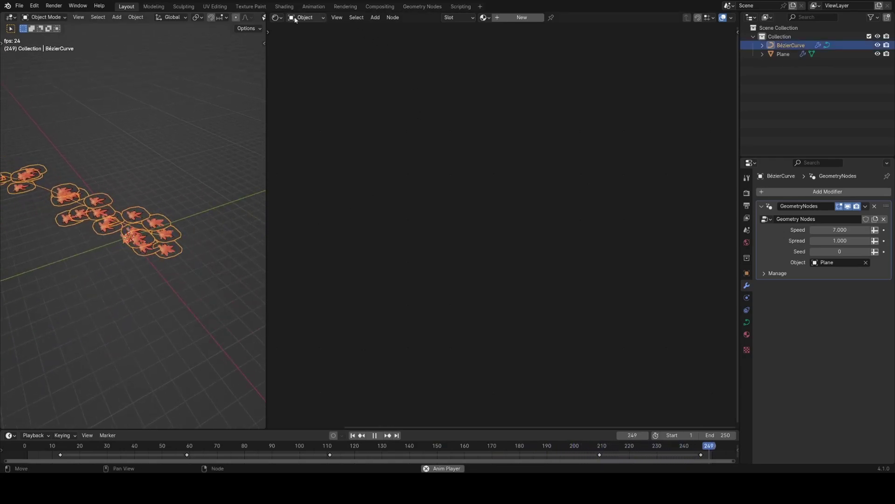
# Step: Switch the node editor back to geometry nodes and move Object Info with its Group Input closer to Instance on Points
pyautogui.click(277, 17)
pyautogui.click(308, 86)
pyautogui.scroll(-13, 525, 278)
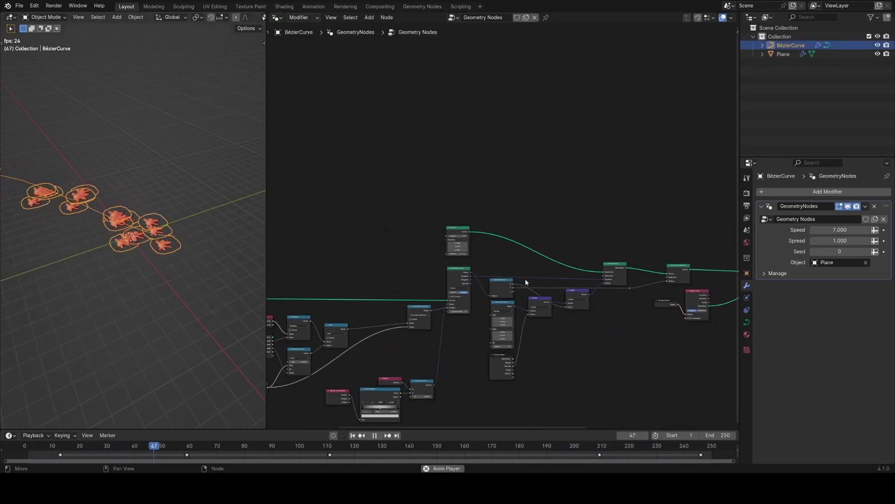
pyautogui.moveTo(652, 321); pyautogui.dragTo(448, 252, button='middle')
pyautogui.scroll(5, 446, 255)
pyautogui.moveTo(447, 254); pyautogui.dragTo(526, 219)
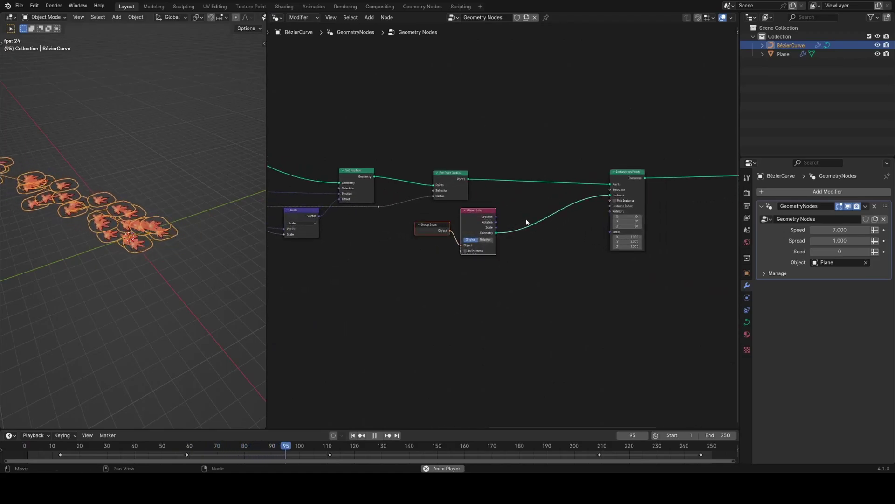
pyautogui.moveTo(442, 271); pyautogui.dragTo(517, 223)
pyautogui.press('g')
pyautogui.click(587, 209)
pyautogui.scroll(4, 604, 229)
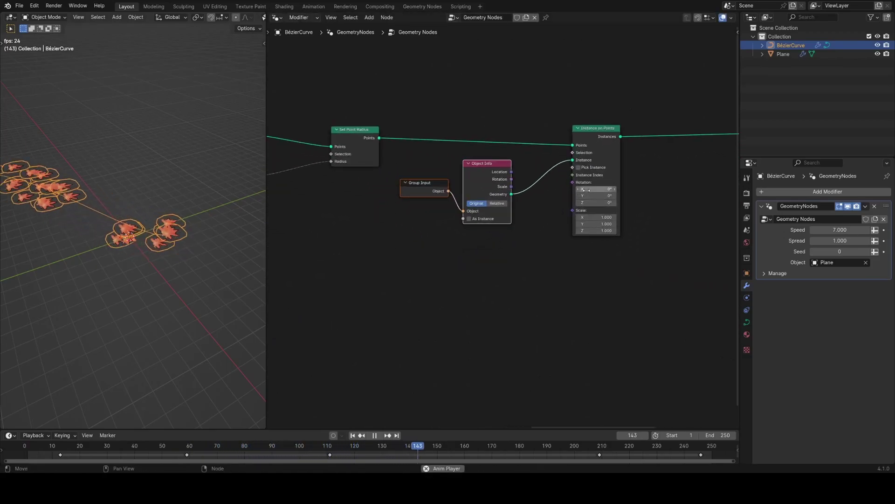
# Step: Add a Radius node below Object Info and connect it to the Scale input of Instance on Points
pyautogui.moveTo(542, 230); pyautogui.dragTo(582, 213, button='middle')
pyautogui.scroll(1, 447, 257)
pyautogui.hotkey('shift', 'a')
pyautogui.write('ra')
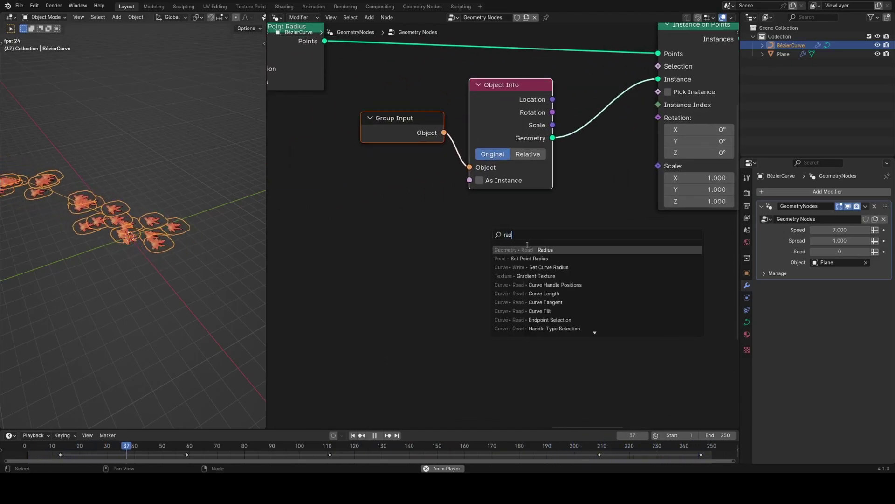
pyautogui.write('d')
pyautogui.press('Return')
pyautogui.moveTo(596, 255); pyautogui.dragTo(658, 166)
pyautogui.moveTo(540, 245); pyautogui.dragTo(512, 222)
# Step: Pause the animation, set the Color Ramp's middle stop to white and save the file
pyautogui.scroll(-6, 523, 223)
pyautogui.moveTo(382, 201); pyautogui.dragTo(590, 274, button='middle')
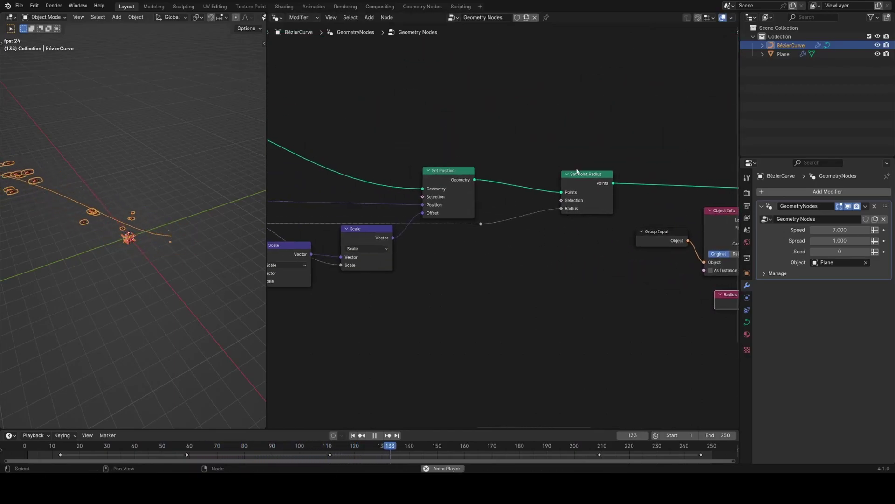
pyautogui.moveTo(702, 286); pyautogui.dragTo(472, 255, button='middle')
pyautogui.scroll(3, 472, 254)
pyautogui.scroll(-4, 78, 223)
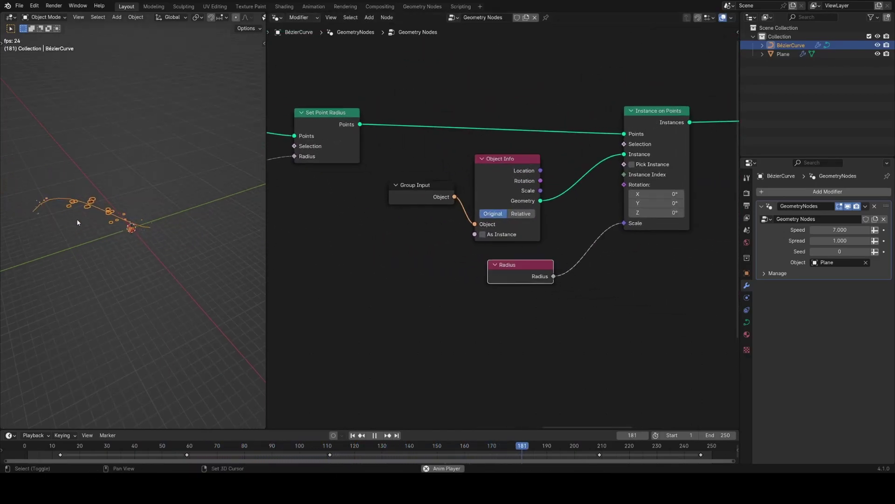
pyautogui.moveTo(377, 228); pyautogui.dragTo(571, 240, button='middle')
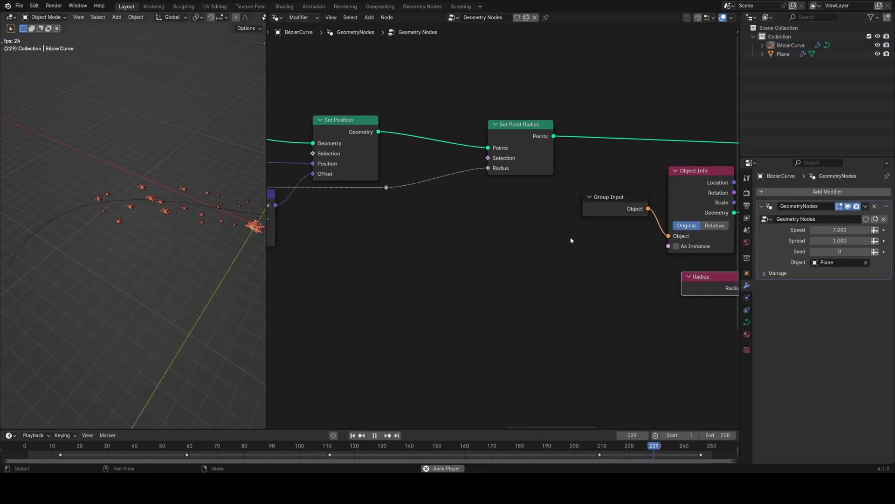
pyautogui.scroll(-2, 571, 240)
pyautogui.moveTo(362, 285); pyautogui.dragTo(537, 284, button='middle')
pyautogui.press('space')
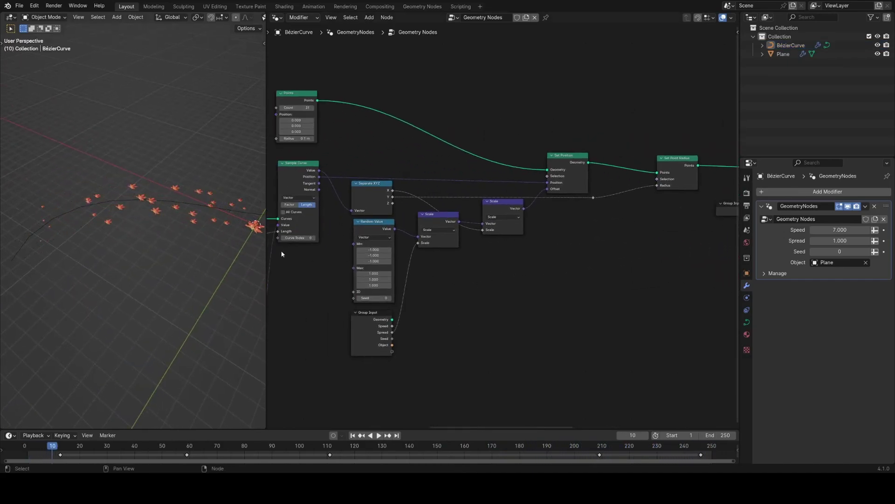
pyautogui.moveTo(281, 254); pyautogui.dragTo(443, 244, button='middle')
pyautogui.moveTo(315, 408); pyautogui.dragTo(381, 325, button='middle')
pyautogui.scroll(1, 380, 325)
pyautogui.click(392, 328)
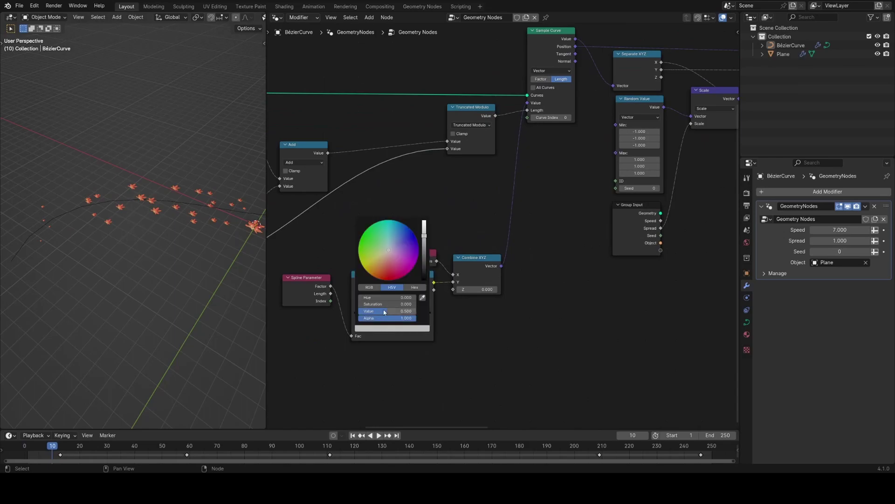
pyautogui.hotkey('ctrl', 's')
# Step: Add another stop to the Color Ramp and reposition the stops, with the white one nearer the start of the ramp
pyautogui.moveTo(573, 245); pyautogui.dragTo(308, 267, button='middle')
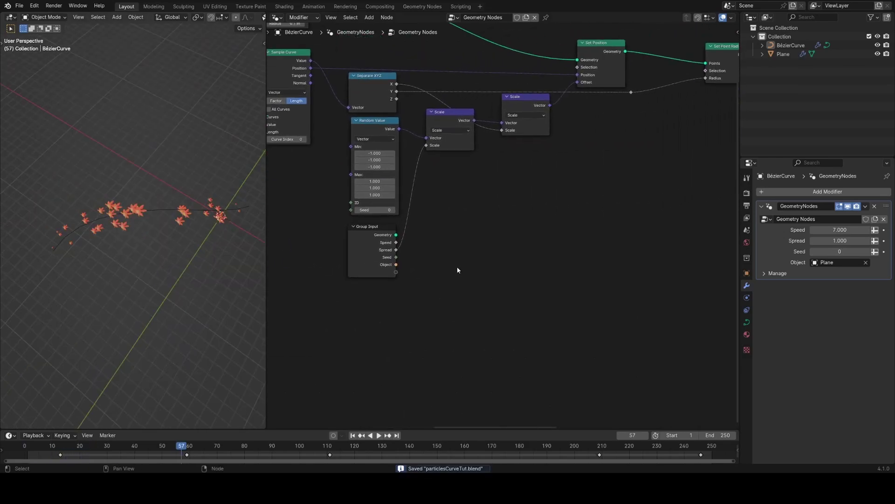
pyautogui.moveTo(208, 269); pyautogui.dragTo(121, 225, button='middle')
pyautogui.moveTo(704, 173); pyautogui.dragTo(287, 213, button='middle')
pyautogui.scroll(3, 503, 214)
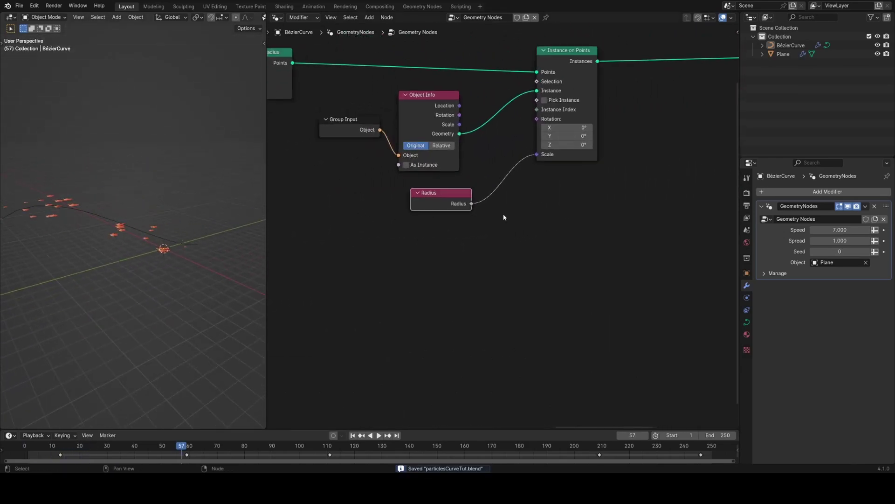
pyautogui.moveTo(326, 266); pyautogui.dragTo(727, 219, button='middle')
pyautogui.scroll(-1, 503, 225)
pyautogui.moveTo(280, 266); pyautogui.dragTo(551, 188, button='middle')
pyautogui.scroll(2, 503, 226)
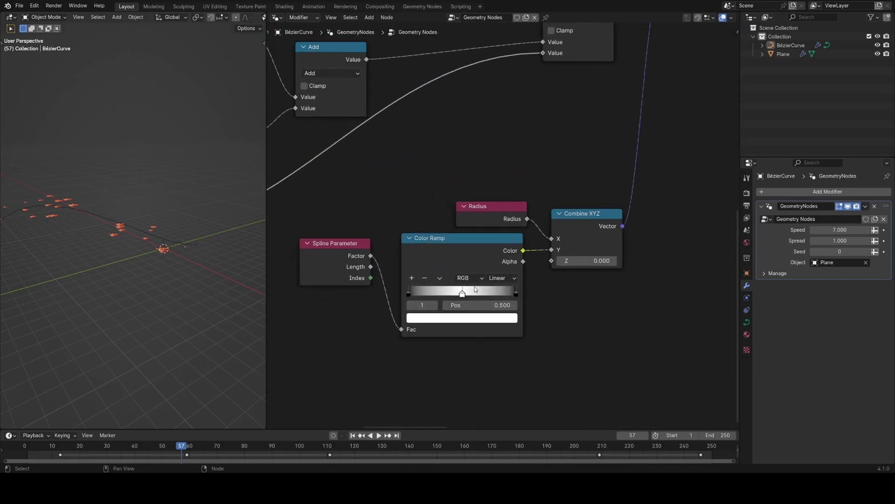
pyautogui.click(412, 277)
pyautogui.click(423, 293)
pyautogui.click(417, 294)
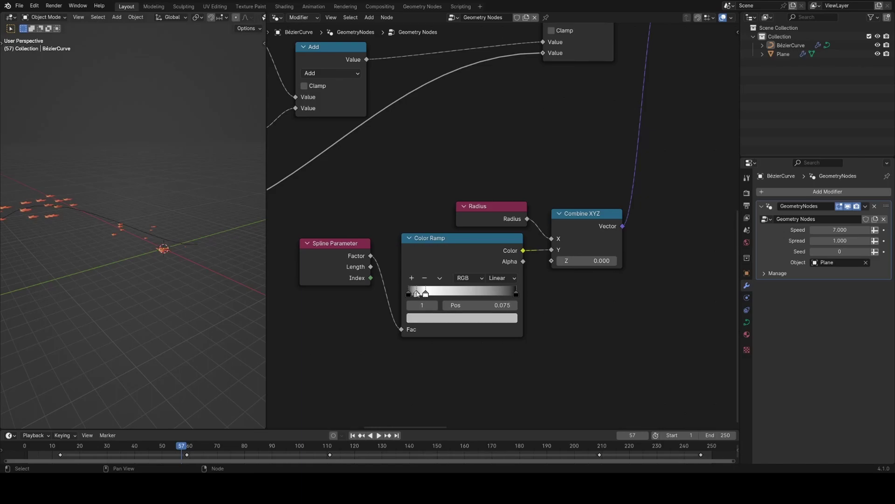
# Step: Brighten the grey Color Ramp stop by raising its color Value, resume the animation and save the file
pyautogui.click(480, 322)
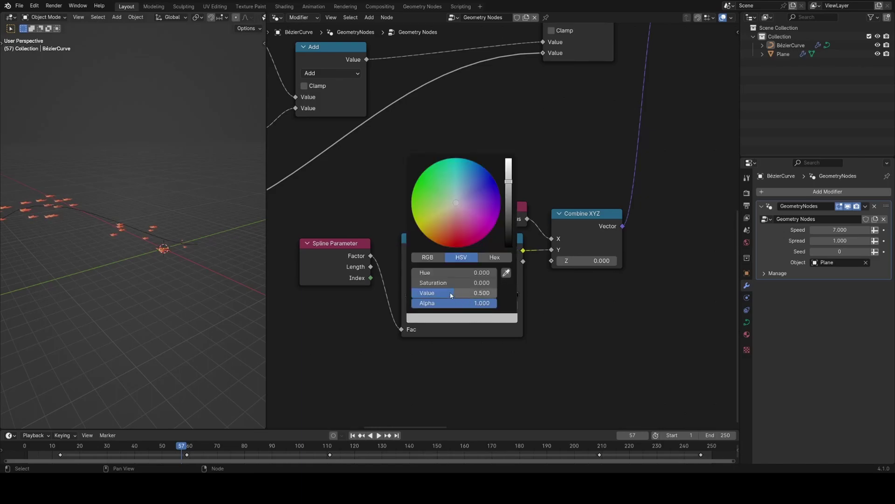
pyautogui.moveTo(451, 294); pyautogui.dragTo(501, 294)
pyautogui.moveTo(145, 235); pyautogui.dragTo(224, 252, button='middle')
pyautogui.press('space')
pyautogui.hotkey('ctrl', 's')
# Step: Insert a Math node set to Multiply between Radius and the Scale input of Instance on Points
pyautogui.scroll(-3, 475, 223)
pyautogui.moveTo(606, 232); pyautogui.dragTo(419, 265, button='middle')
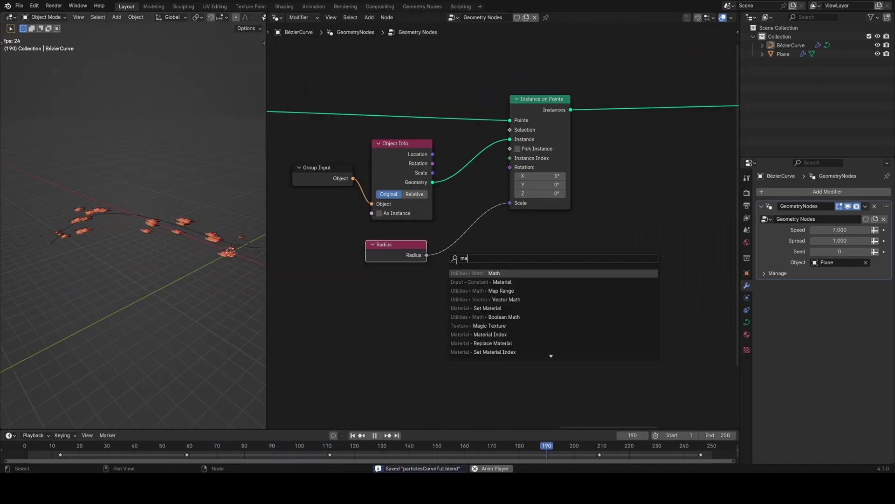
pyautogui.press('Return')
pyautogui.click(491, 252)
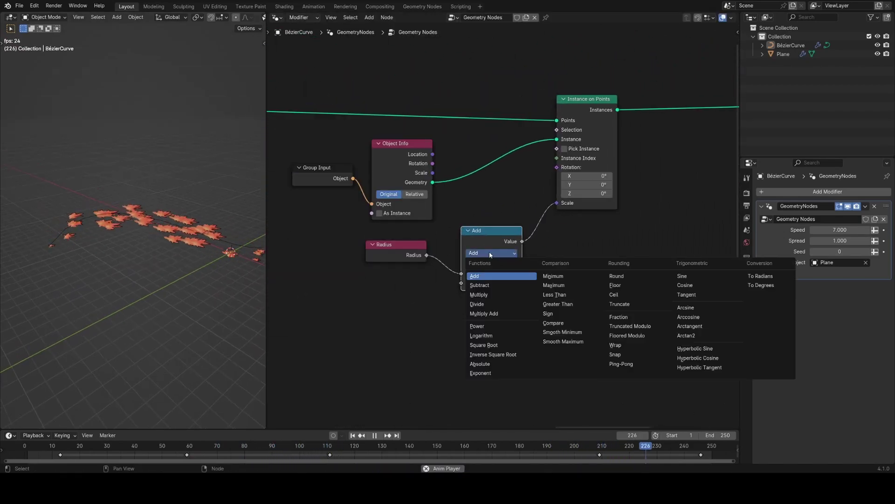
pyautogui.click(496, 294)
# Step: Add a float Random Value node connected to the second value of the Multiply node
pyautogui.moveTo(446, 294); pyautogui.dragTo(502, 259, button='middle')
pyautogui.scroll(1, 510, 253)
pyautogui.moveTo(517, 248); pyautogui.dragTo(445, 285)
pyautogui.write('ran')
pyautogui.click(419, 298)
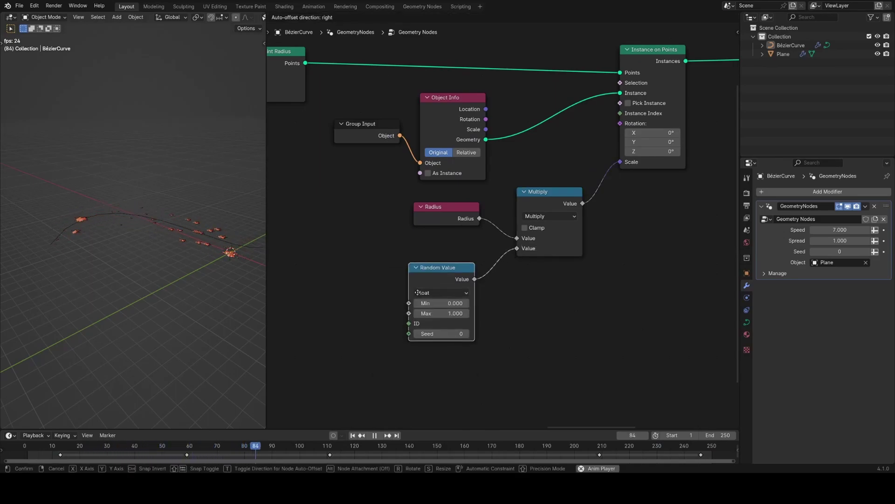
# Step: Set the new Random Value node's Min to 0.800 and Max to 1.200, save the file and pause the animation
pyautogui.click(466, 280)
pyautogui.click(466, 280)
pyautogui.click(466, 280)
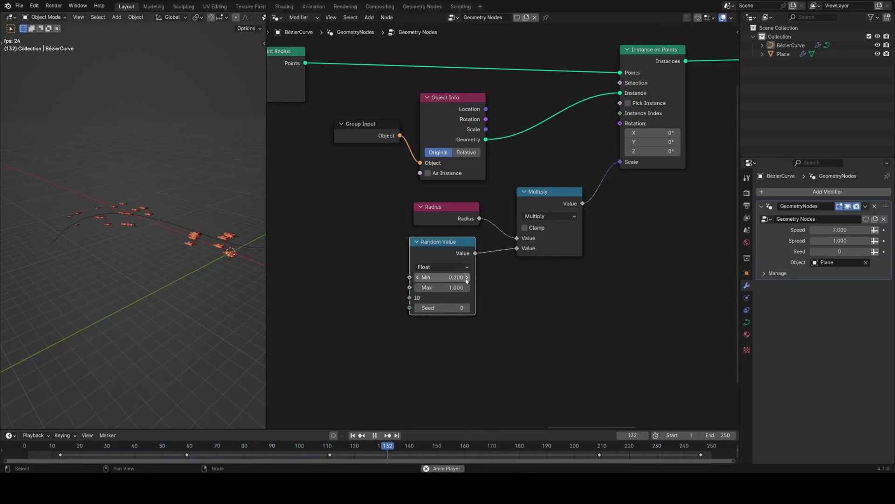
pyautogui.click(466, 280)
pyautogui.click(466, 280)
pyautogui.click(466, 280)
pyautogui.click(466, 279)
pyautogui.click(466, 280)
pyautogui.click(466, 289)
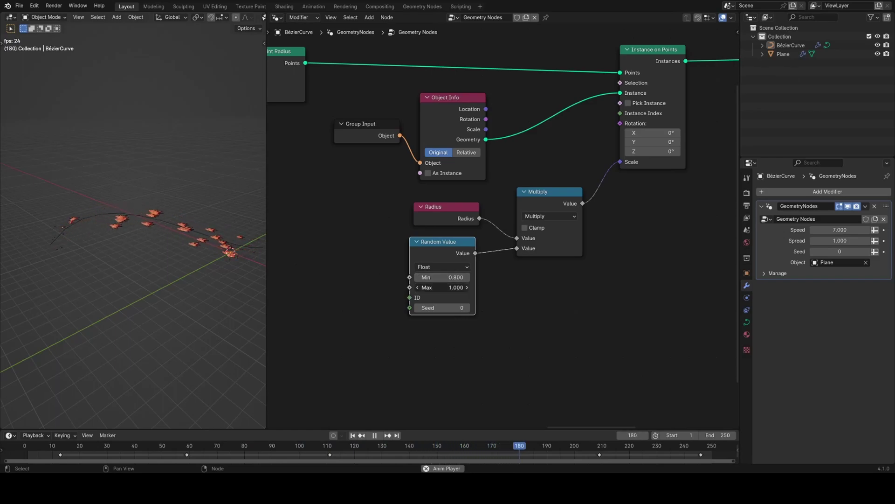
pyautogui.click(466, 289)
pyautogui.moveTo(102, 260); pyautogui.dragTo(208, 274, button='middle')
pyautogui.hotkey('ctrl', 's')
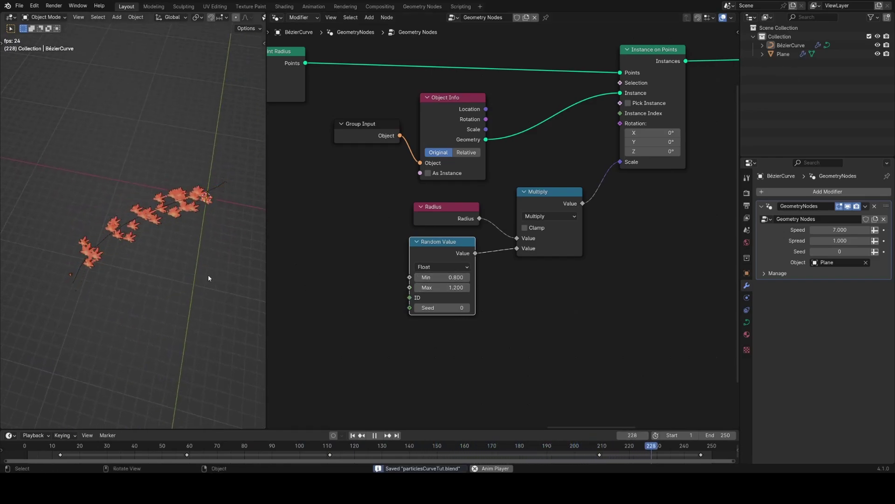
pyautogui.press('space')
pyautogui.moveTo(644, 291); pyautogui.dragTo(532, 302, button='middle')
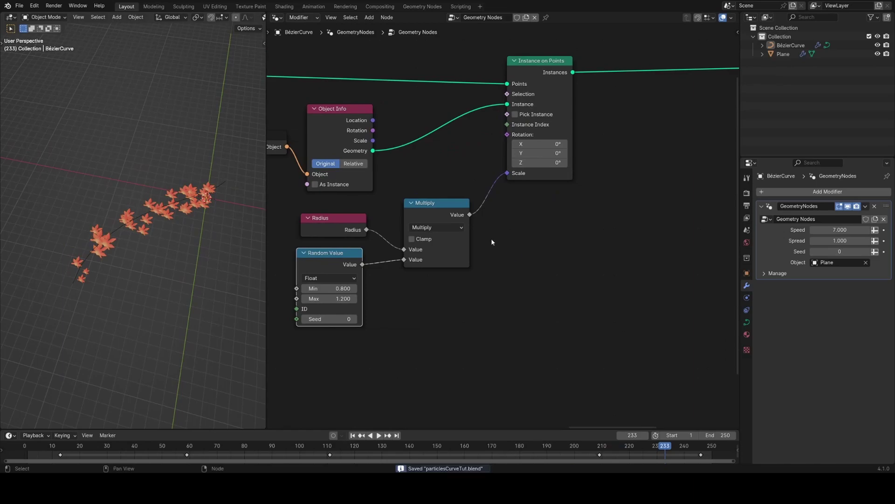
# Step: Duplicate the Multiply node and insert the copy between the first Multiply and the Scale input of Instance on Points
pyautogui.moveTo(491, 242); pyautogui.dragTo(455, 275, button='middle')
pyautogui.moveTo(405, 251); pyautogui.dragTo(398, 253)
pyautogui.hotkey('shift', 'd')
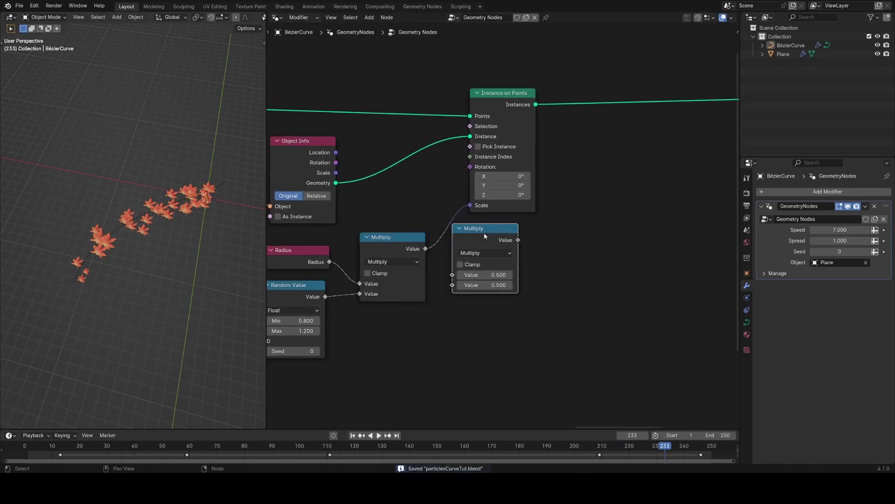
pyautogui.click(498, 242)
# Step: Add a Group Input node and connect its empty socket to the second value of the new Multiply node
pyautogui.moveTo(414, 340); pyautogui.dragTo(481, 285, button='middle')
pyautogui.hotkey('shift', 'a')
pyautogui.write('gr')
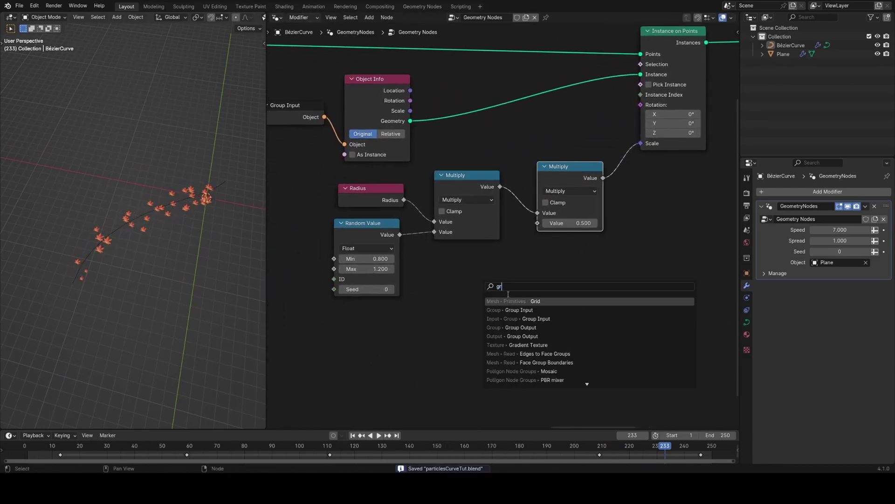
pyautogui.click(513, 310)
pyautogui.moveTo(502, 321); pyautogui.dragTo(537, 223)
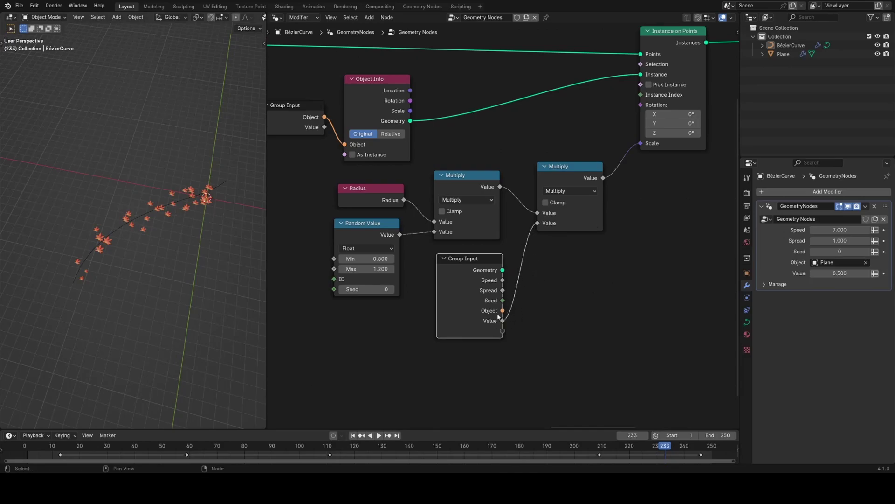
# Step: Set the new modifier input to 1.041, rename it Scale and save the file
pyautogui.press('Return')
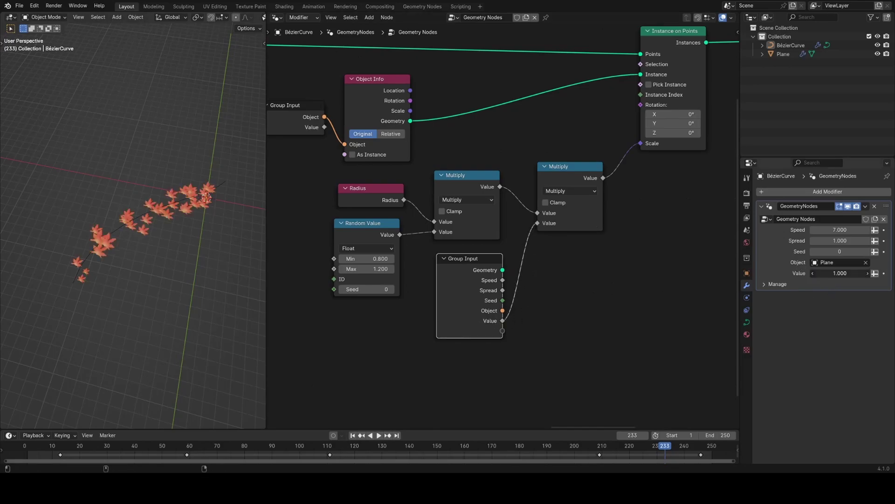
pyautogui.moveTo(839, 273); pyautogui.dragTo(836, 272)
pyautogui.click(638, 270)
pyautogui.press('n')
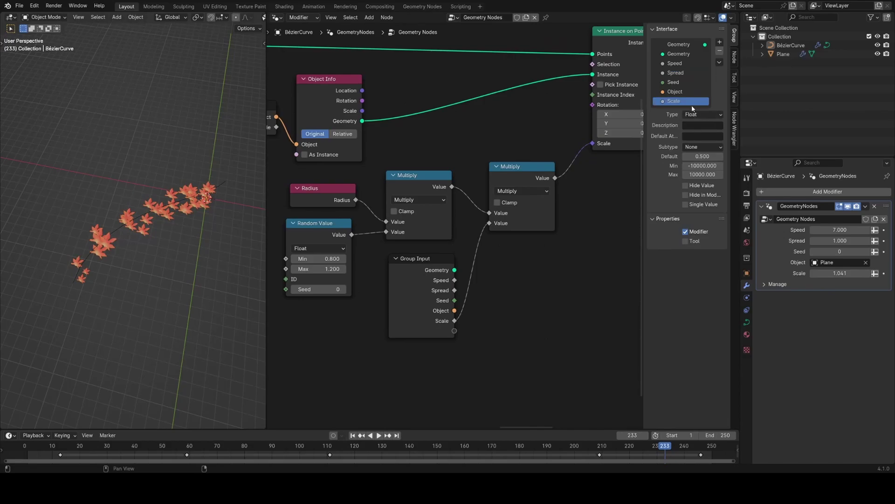
pyautogui.hotkey('ctrl', 's')
pyautogui.press('n')
# Step: Move the whole group of scale nodes straight down along Y to free space below Object Info
pyautogui.scroll(-5, 545, 233)
pyautogui.moveTo(502, 215); pyautogui.dragTo(477, 241, button='middle')
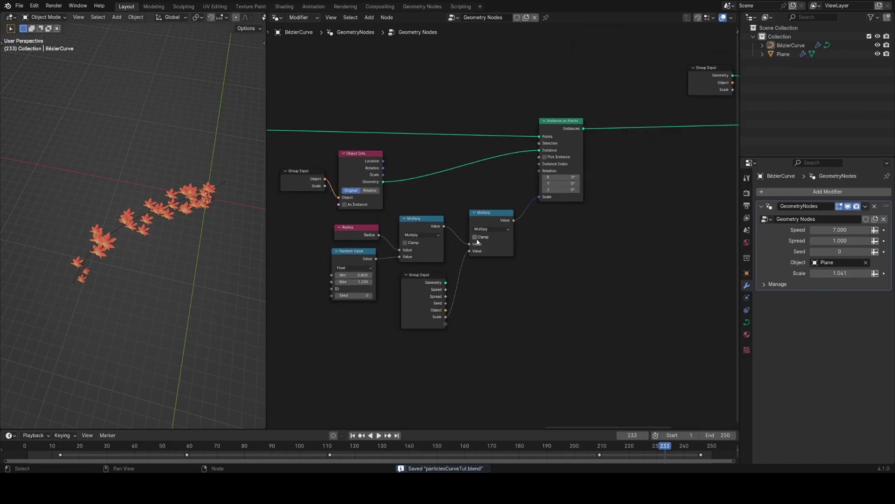
pyautogui.moveTo(362, 340); pyautogui.dragTo(537, 211)
pyautogui.press('g')
pyautogui.press('y')
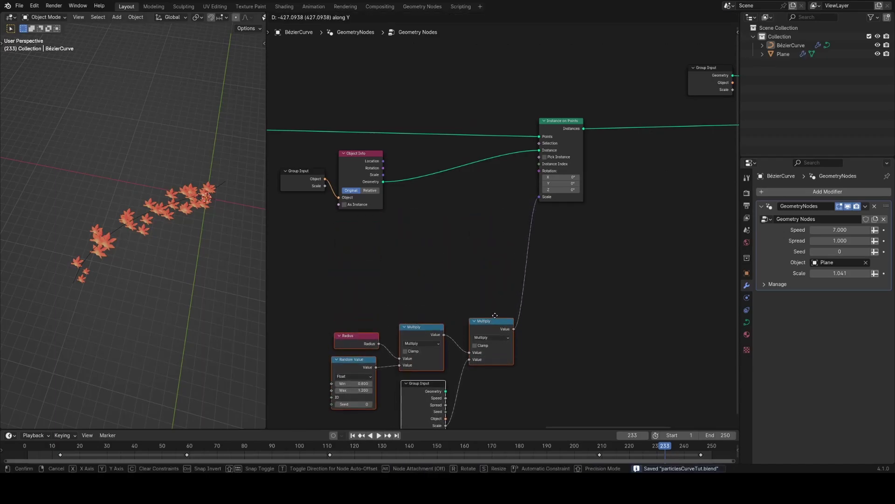
pyautogui.click(505, 319)
# Step: Add a Random Value node in the freed space and set its data type to Vector
pyautogui.moveTo(465, 267); pyautogui.dragTo(509, 269, button='middle')
pyautogui.scroll(1, 508, 270)
pyautogui.scroll(2, 485, 247)
pyautogui.hotkey('shift', 'a')
pyautogui.write('random')
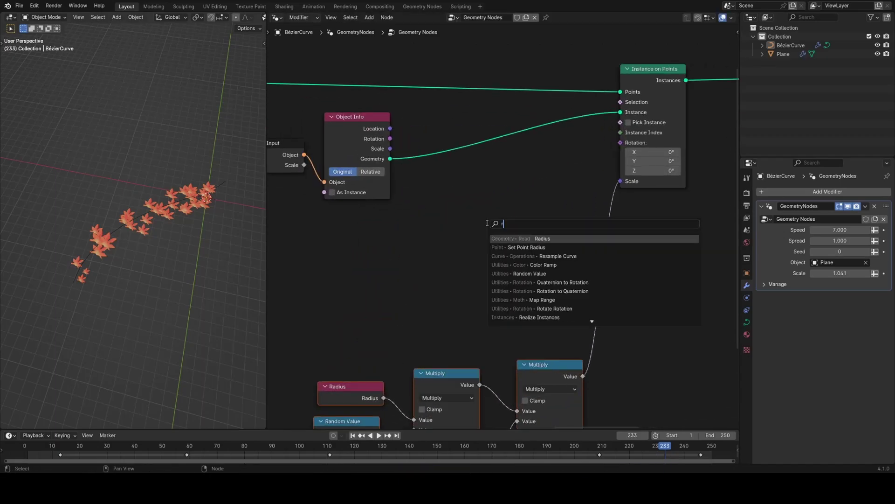
pyautogui.press('Return')
pyautogui.click(458, 229)
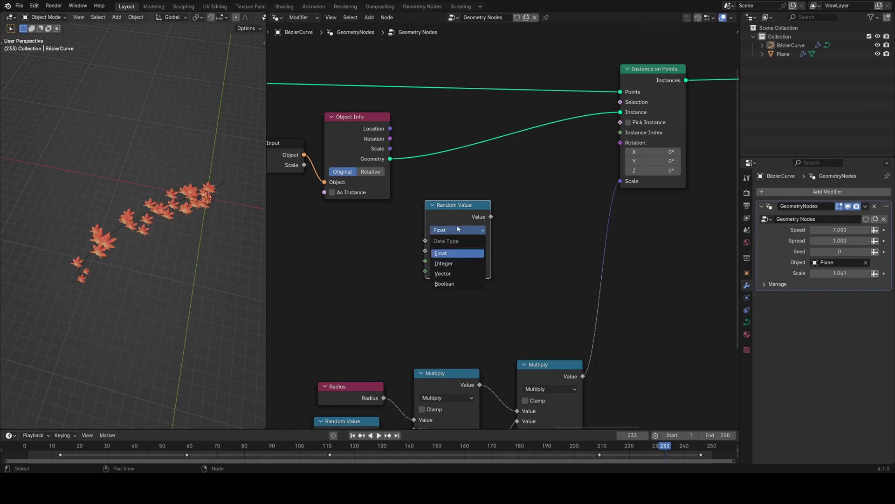
pyautogui.click(444, 273)
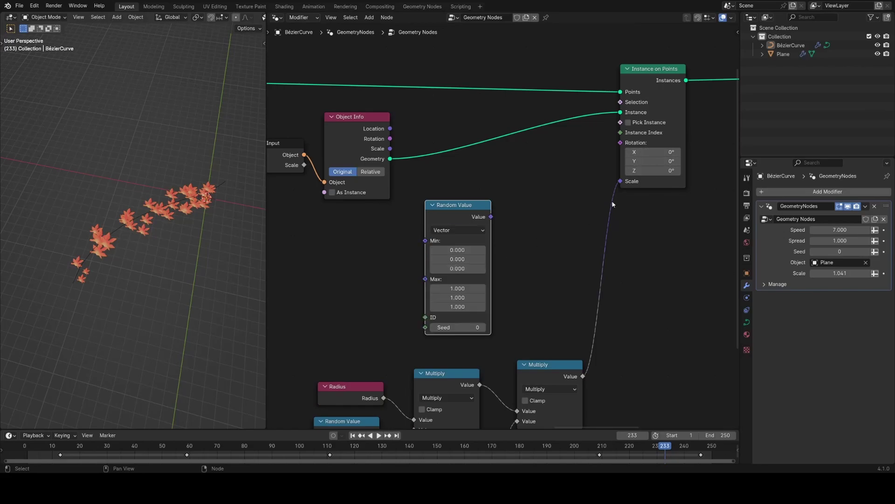
# Step: Set the vector Random Value's Max to 6.283 on all axes, connect it to Rotation of Instance on Points and preview the animation
pyautogui.moveTo(460, 220); pyautogui.dragTo(441, 209)
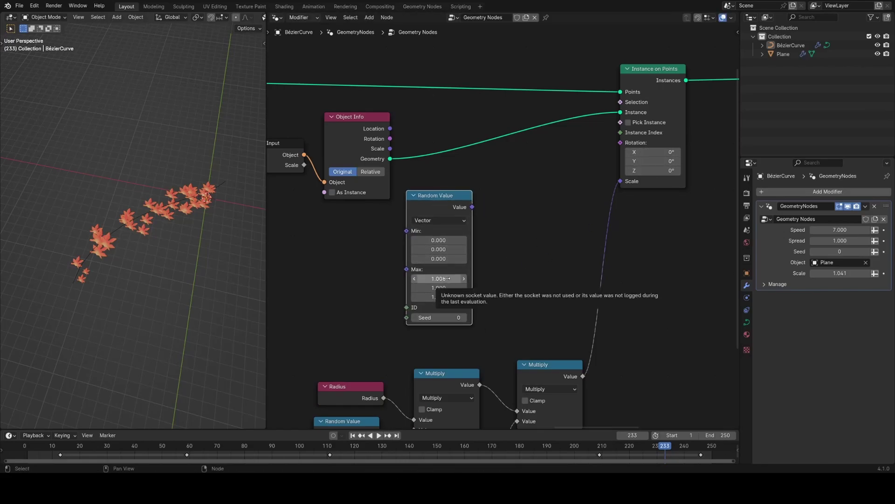
pyautogui.scroll(2, 469, 256)
pyautogui.moveTo(459, 257); pyautogui.dragTo(459, 284)
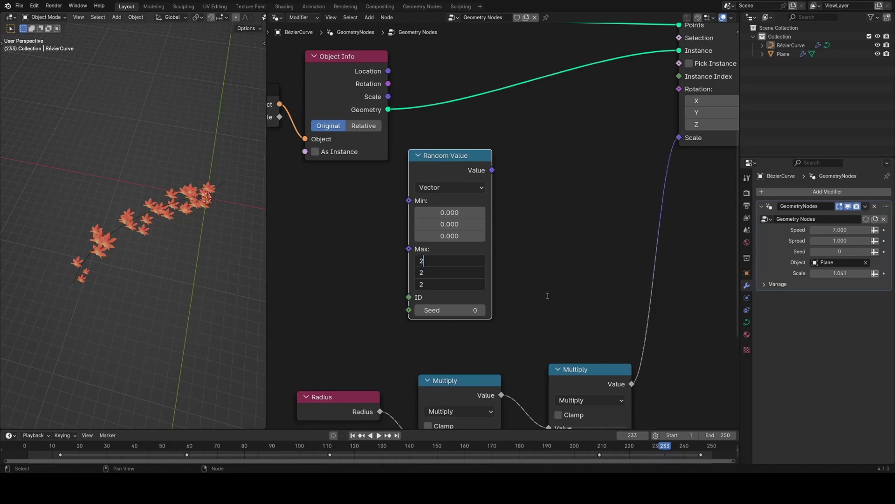
pyautogui.press('Return')
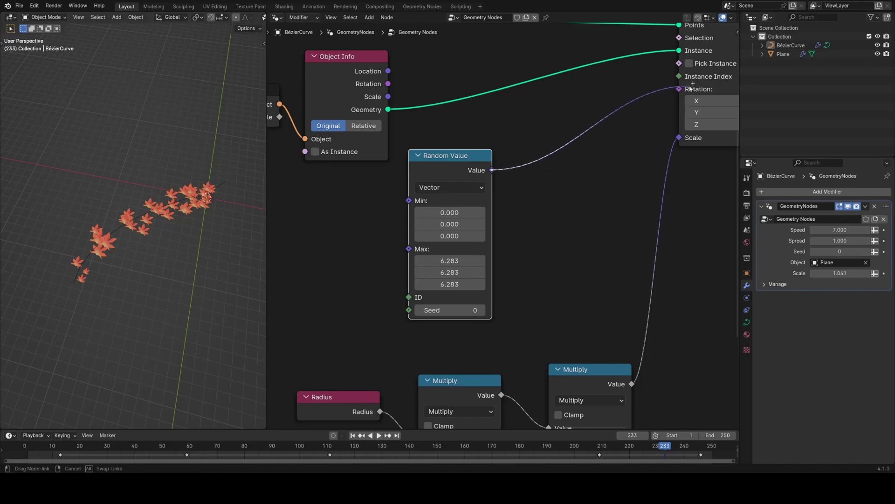
pyautogui.moveTo(681, 90); pyautogui.dragTo(679, 89)
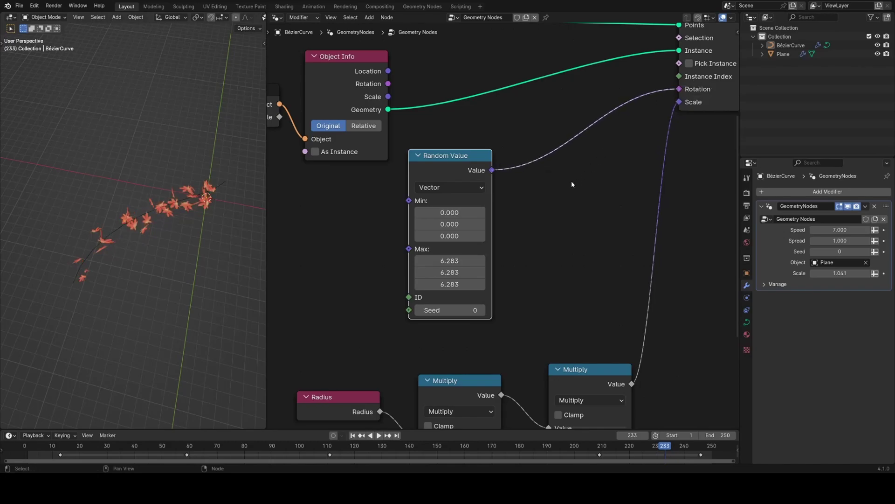
pyautogui.moveTo(138, 257); pyautogui.dragTo(74, 208, button='middle')
pyautogui.press('space')
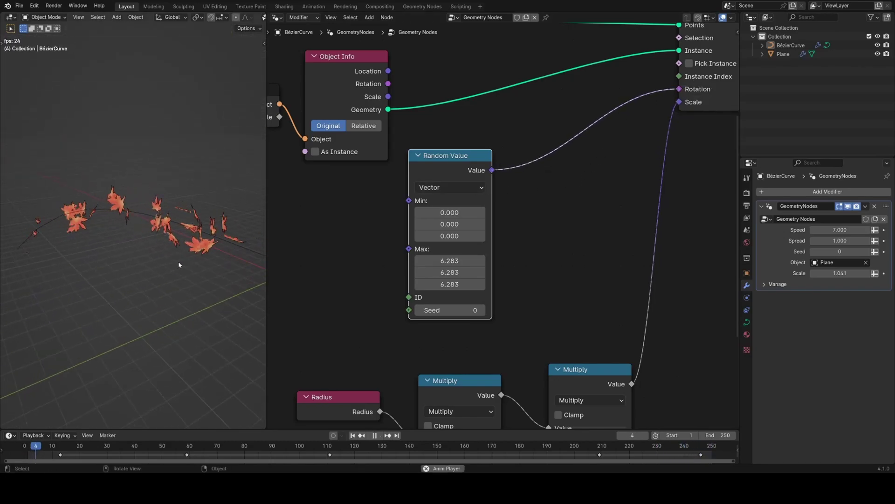
pyautogui.press('space')
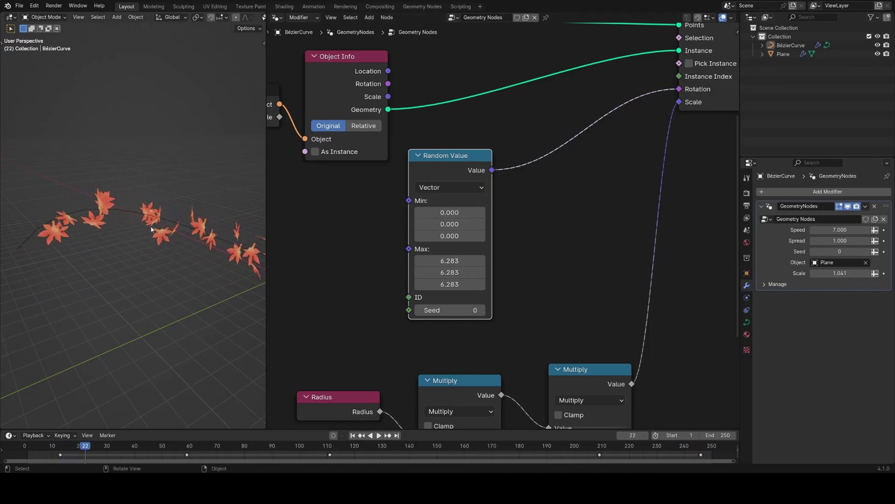
# Step: Insert a Vector Math node set to Add between the vector Random Value and the Rotation input
pyautogui.hotkey('shift', 'a')
pyautogui.click(600, 161)
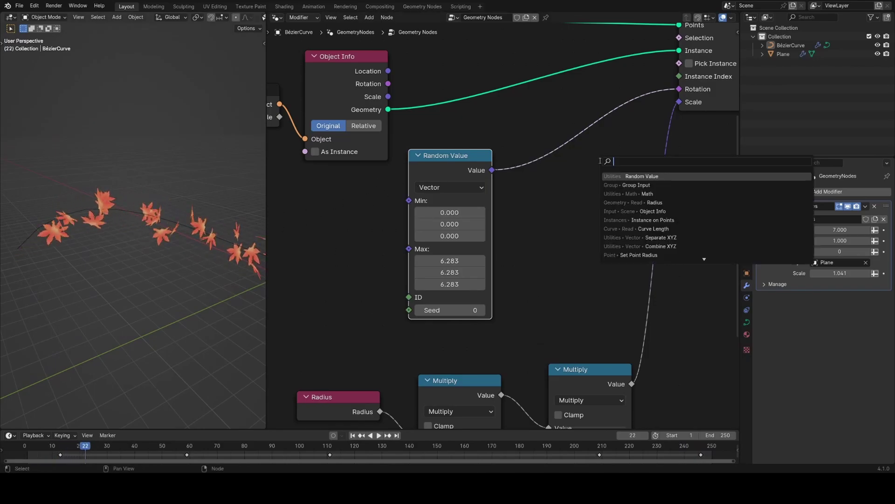
pyautogui.write('vec')
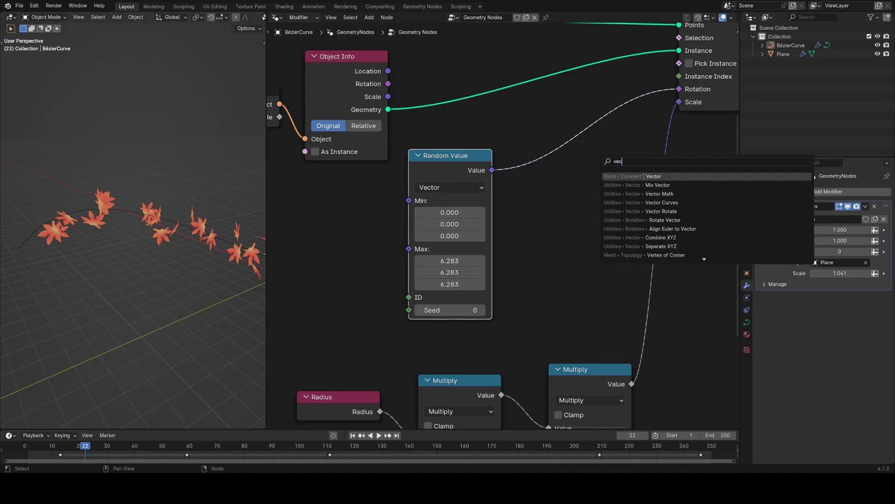
pyautogui.press('Down')
pyautogui.press('Down')
pyautogui.press('Return')
pyautogui.click(539, 137)
pyautogui.moveTo(566, 206); pyautogui.dragTo(650, 167, button='middle')
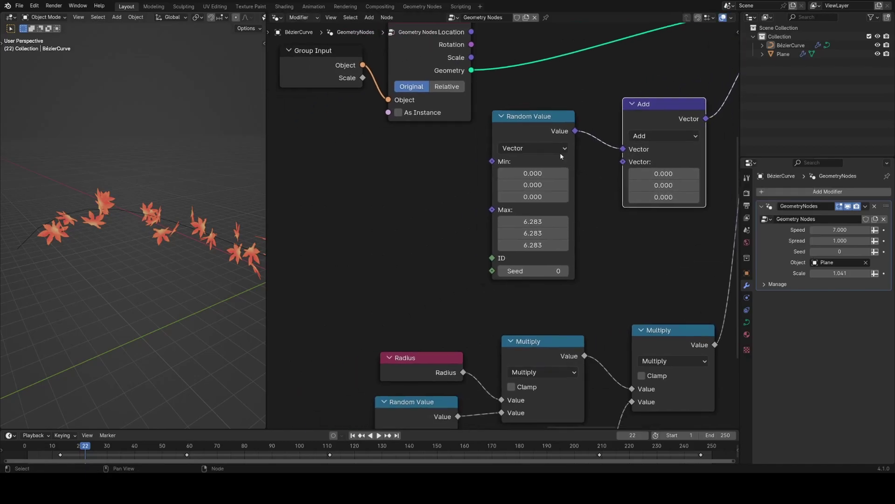
# Step: Feed the Seconds output of a new Scene Time node into the Add node's second vector and preview the animation
pyautogui.moveTo(536, 120); pyautogui.dragTo(525, 100)
pyautogui.click(625, 161)
pyautogui.hotkey('shift', 'a')
pyautogui.write('sec')
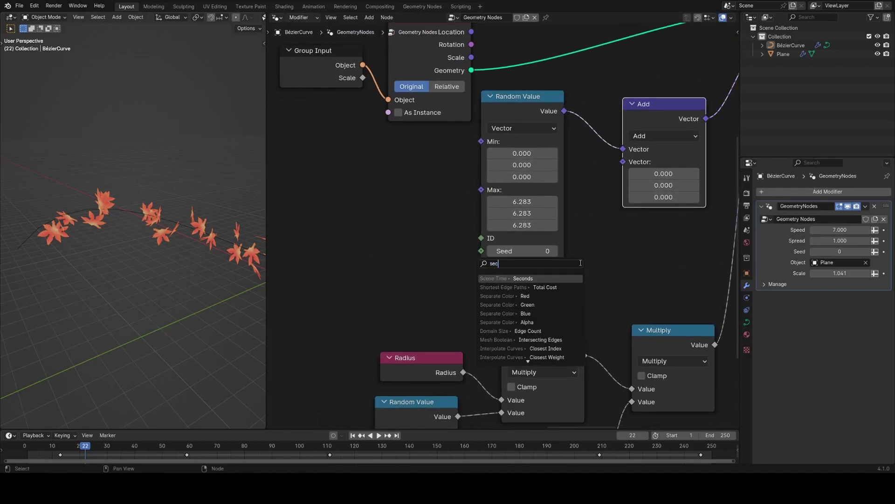
pyautogui.click(547, 278)
pyautogui.press('space')
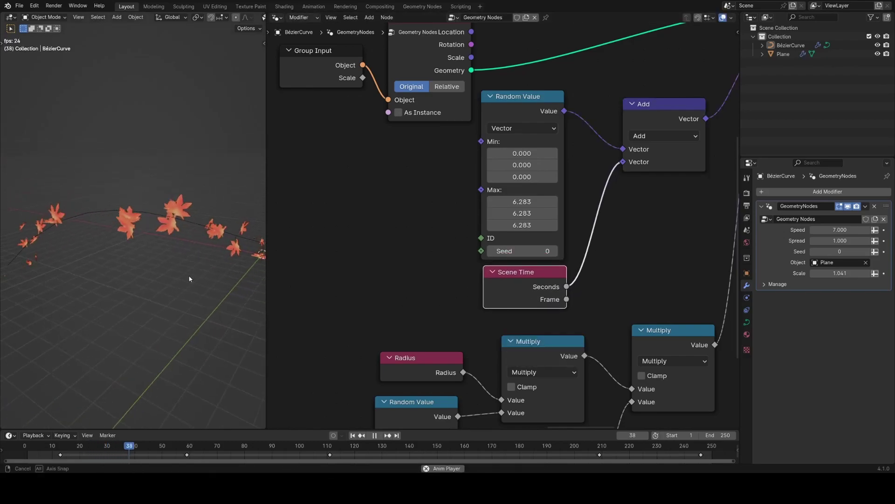
pyautogui.scroll(2, 243, 282)
pyautogui.press('space')
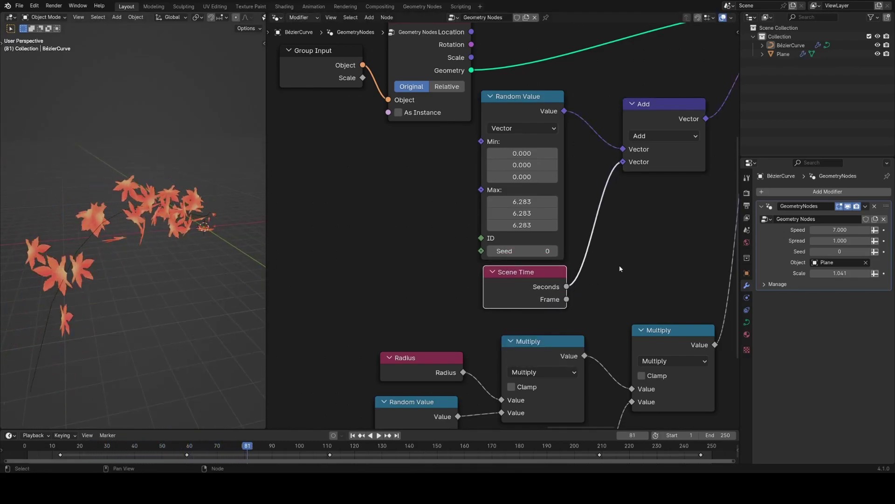
# Step: Insert a duplicated Multiply node between Scene Time's Seconds output and the Add node
pyautogui.moveTo(654, 332); pyautogui.dragTo(567, 326, button='middle')
pyautogui.hotkey('shift', 'd')
pyautogui.click(530, 232)
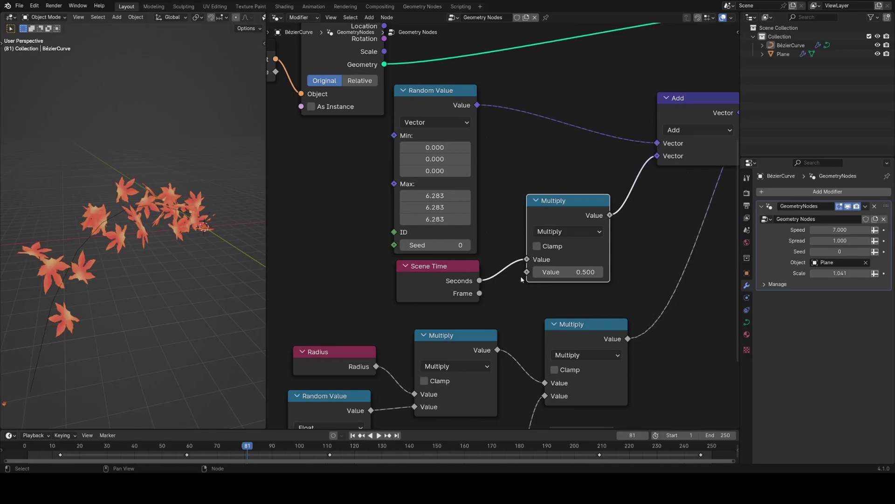
pyautogui.moveTo(397, 280); pyautogui.dragTo(420, 280)
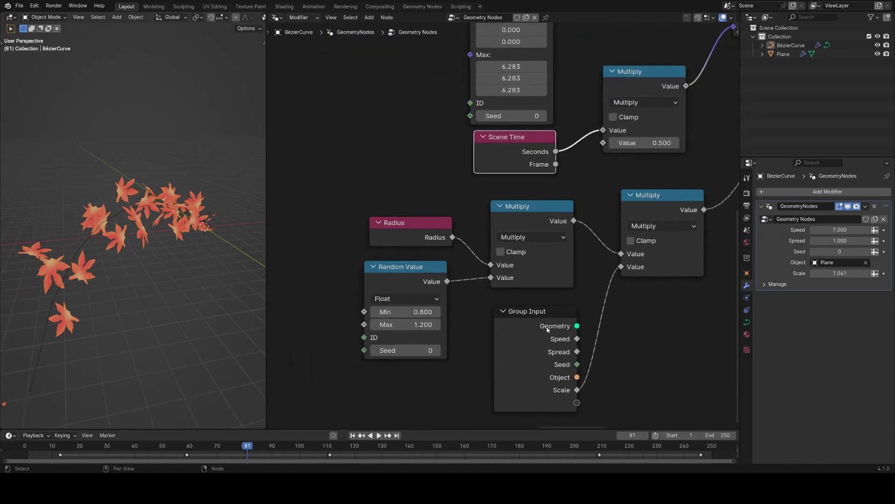
# Step: Connect a new Group Input socket to the second value of Scene Time's Multiply node and name it Rotation Speed
pyautogui.moveTo(577, 402); pyautogui.dragTo(580, 400)
pyautogui.moveTo(603, 136); pyautogui.dragTo(604, 143)
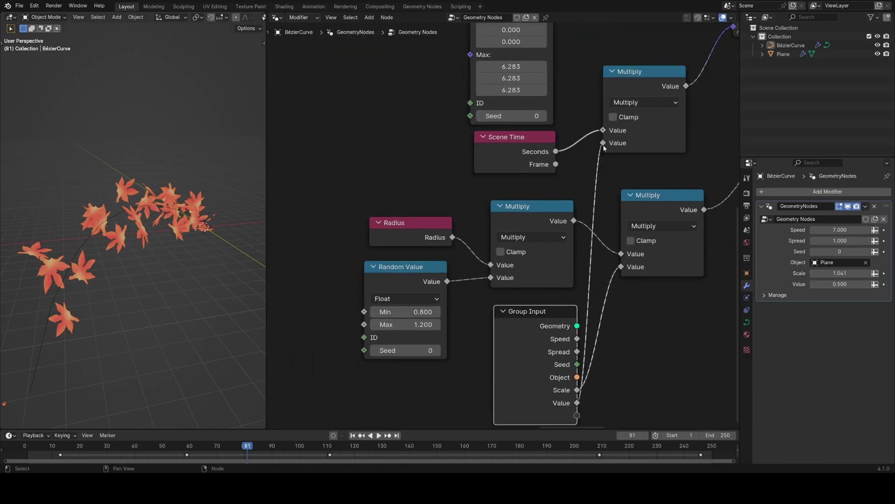
pyautogui.press('n')
pyautogui.moveTo(610, 193); pyautogui.dragTo(559, 175, button='middle')
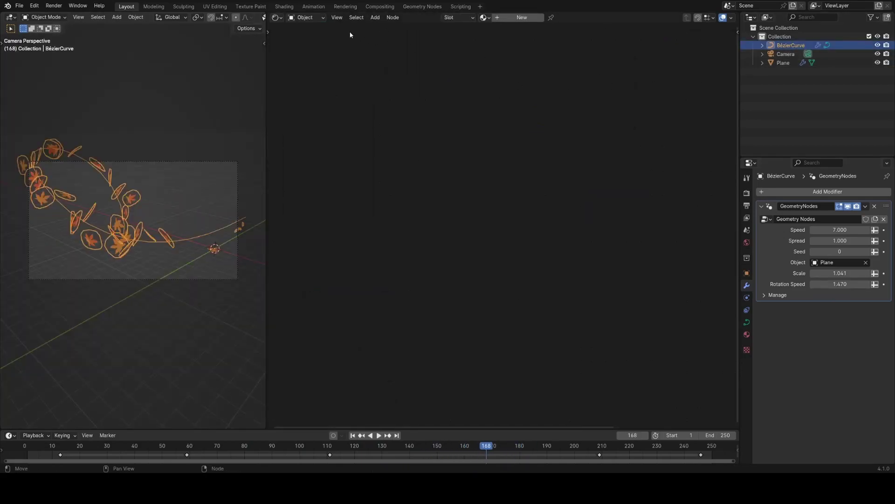
# Step: Show the geometry node tree, add a Group Input node and connect its empty socket to the Points node's Count
pyautogui.click(275, 18)
pyautogui.click(298, 94)
pyautogui.scroll(5, 489, 233)
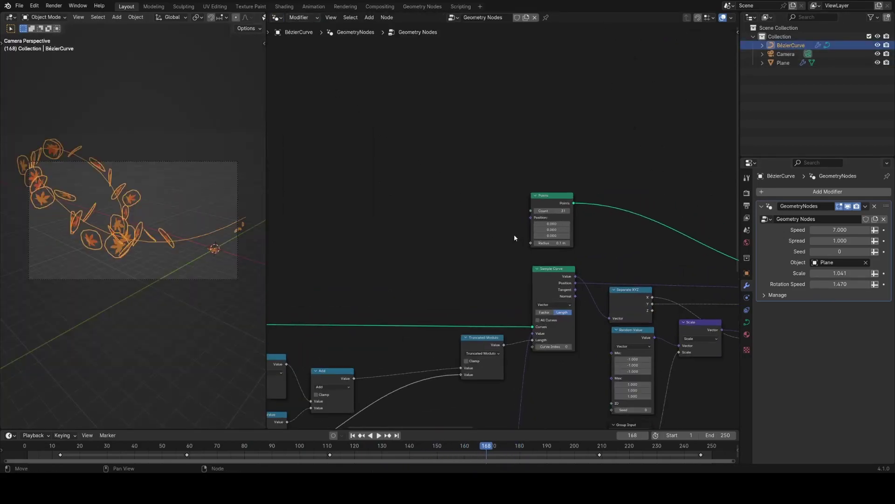
pyautogui.hotkey('shift', 'a')
pyautogui.write('group')
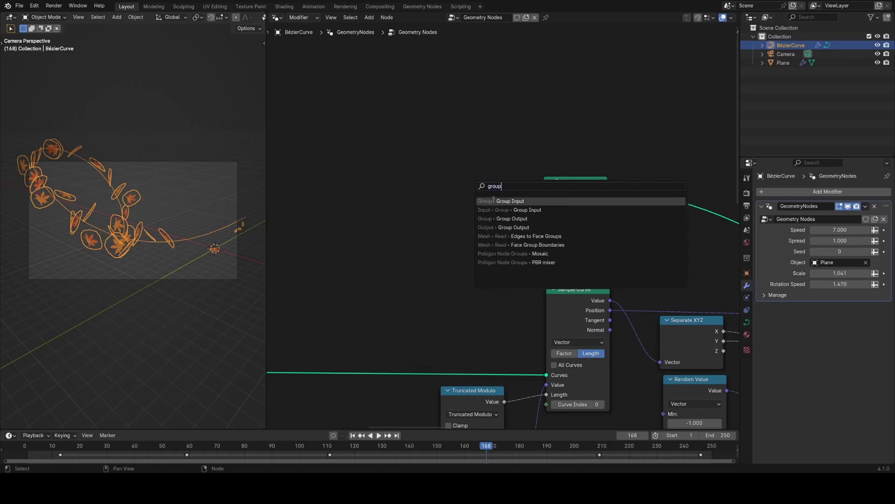
pyautogui.click(494, 201)
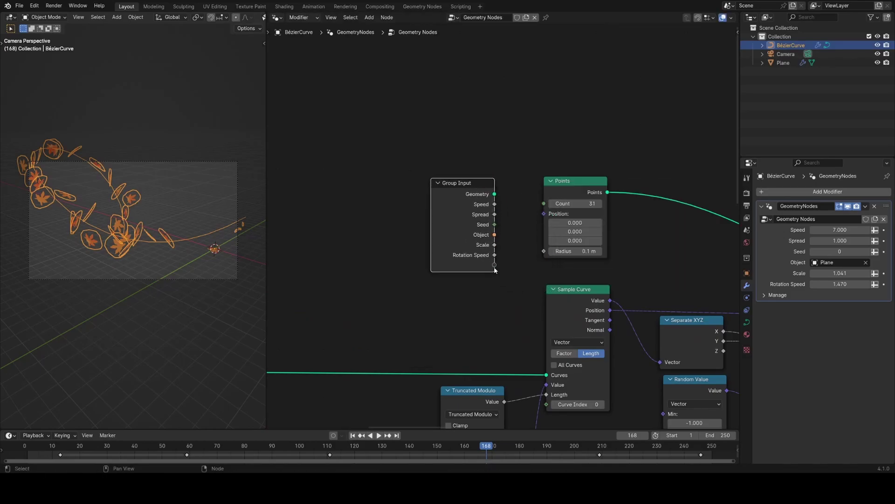
pyautogui.moveTo(494, 264); pyautogui.dragTo(544, 204)
pyautogui.press('n')
pyautogui.click(681, 120)
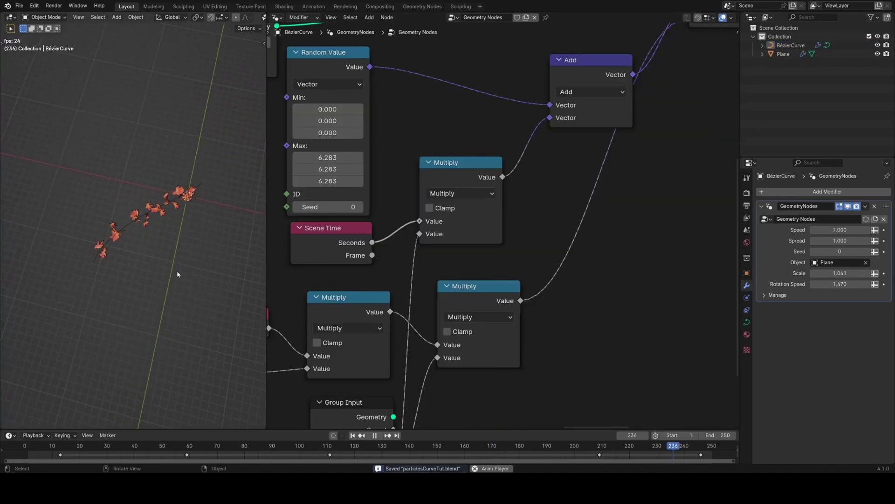
# Step: Pause the animation, switch the node editor to the Shader Editor and bring up the Plane's Leaf material nodes
pyautogui.moveTo(247, 230); pyautogui.dragTo(202, 211, button='middle')
pyautogui.press('space')
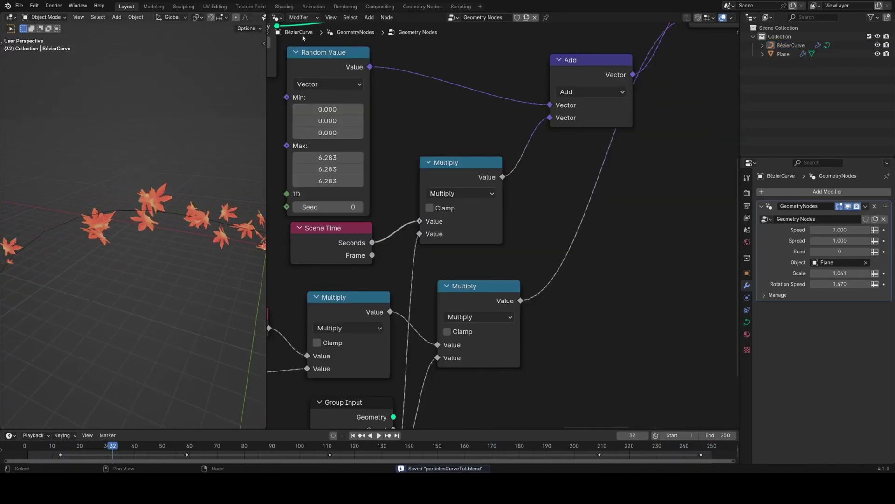
pyautogui.click(275, 18)
pyautogui.click(300, 97)
pyautogui.click(784, 54)
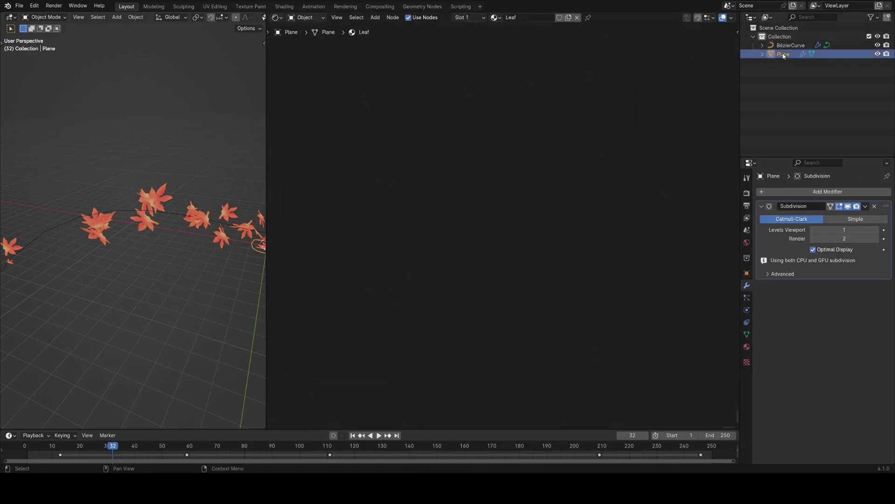
pyautogui.press('Home')
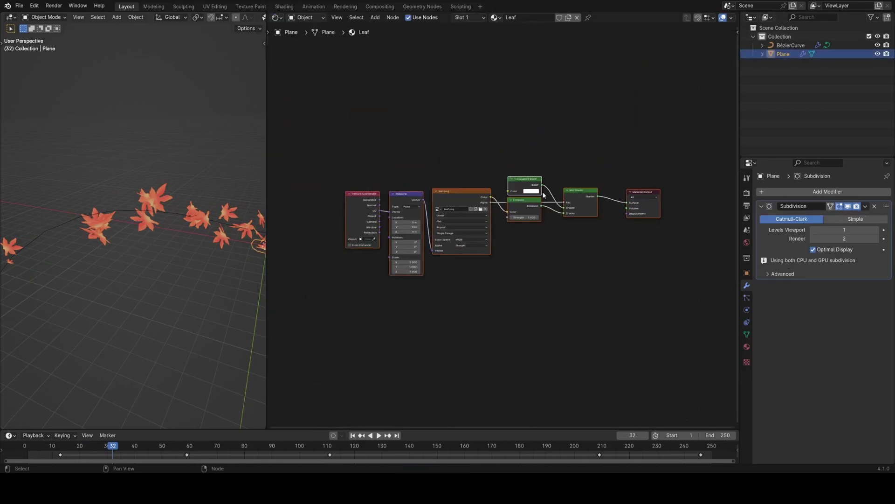
# Step: Move the Texture Coordinate, Mapping and leaf.png nodes left to make room before the Emission node
pyautogui.scroll(3, 542, 192)
pyautogui.moveTo(416, 279); pyautogui.dragTo(556, 257, button='middle')
pyautogui.scroll(-1, 537, 252)
pyautogui.moveTo(356, 306); pyautogui.dragTo(592, 138)
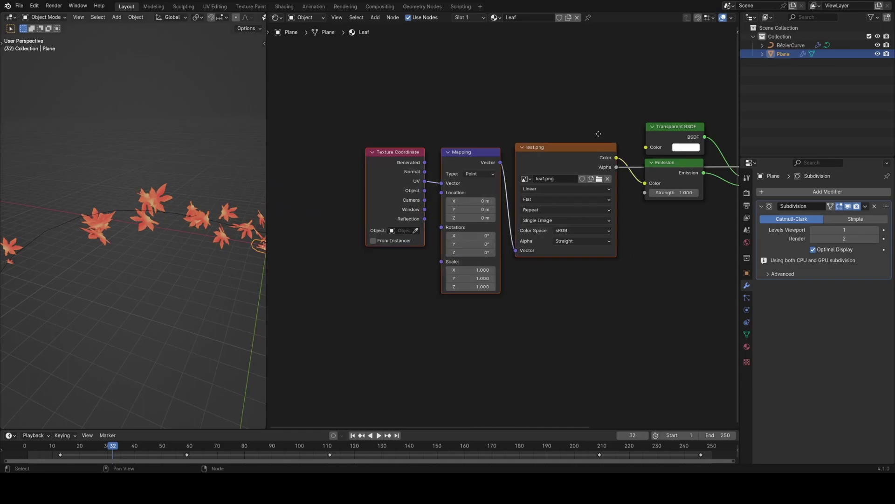
pyautogui.press('g')
pyautogui.click(494, 131)
# Step: Add an Object Info node below the leaf.png texture node
pyautogui.hotkey('shift', 'a')
pyautogui.click(577, 225)
pyautogui.write('obj')
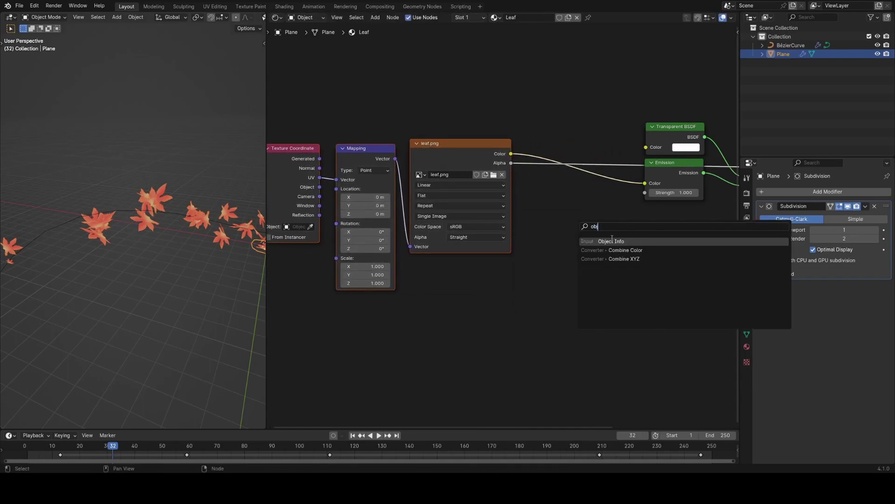
pyautogui.press('Return')
pyautogui.click(456, 269)
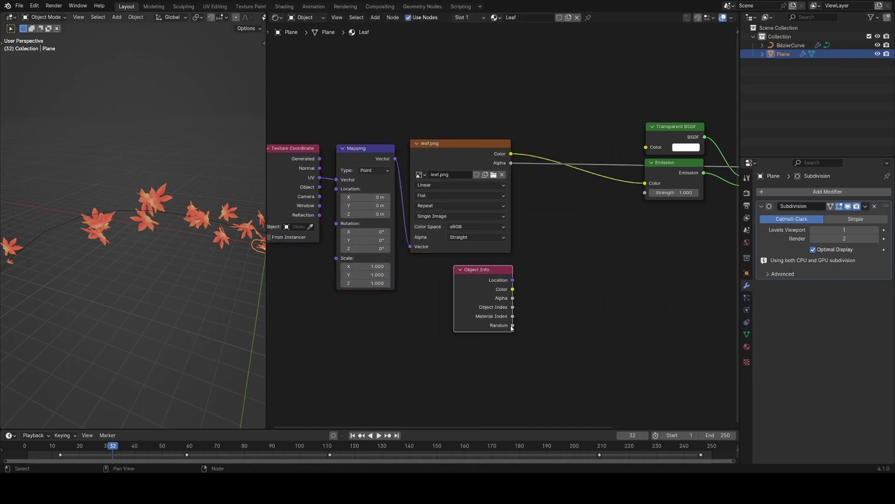
# Step: Insert a Mix Color node on the link between leaf.png's Color output and the Emission node's Color
pyautogui.rightClick(549, 281)
pyautogui.hotkey('shift', 'a')
pyautogui.write('mi')
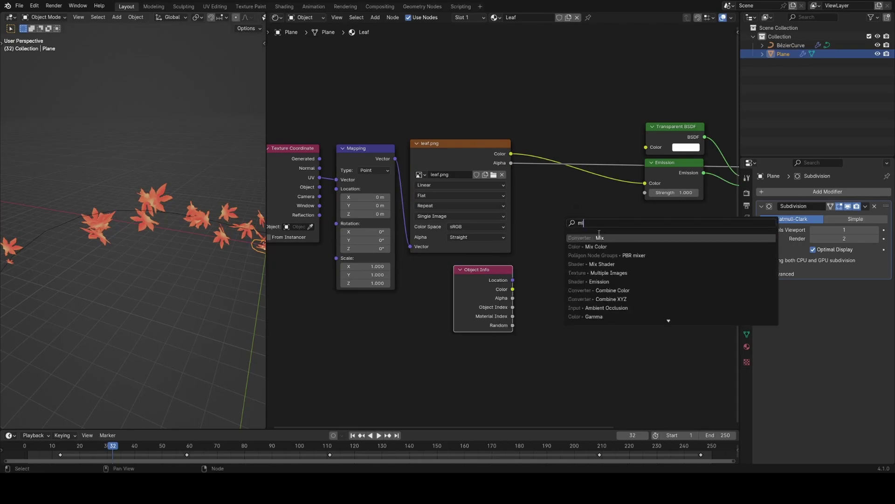
pyautogui.click(611, 246)
pyautogui.click(602, 198)
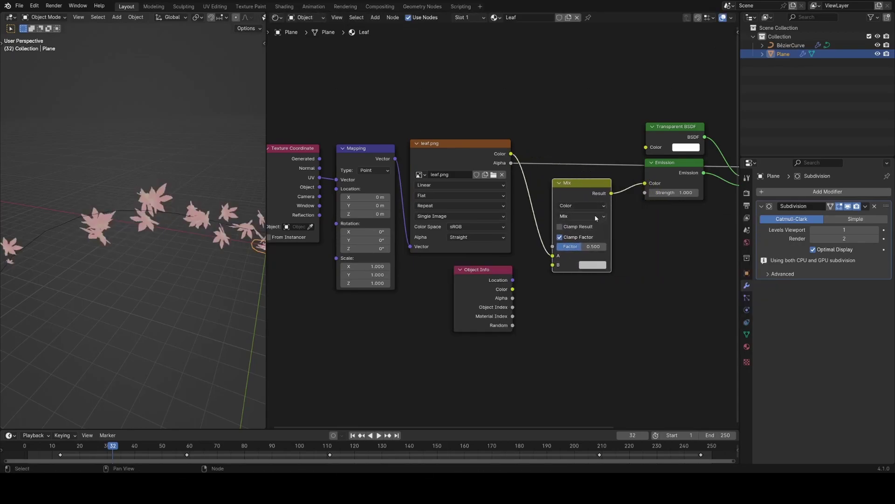
# Step: Set the mix node's blending mode to Color and connect Object Info's Random output to its Factor
pyautogui.click(594, 216)
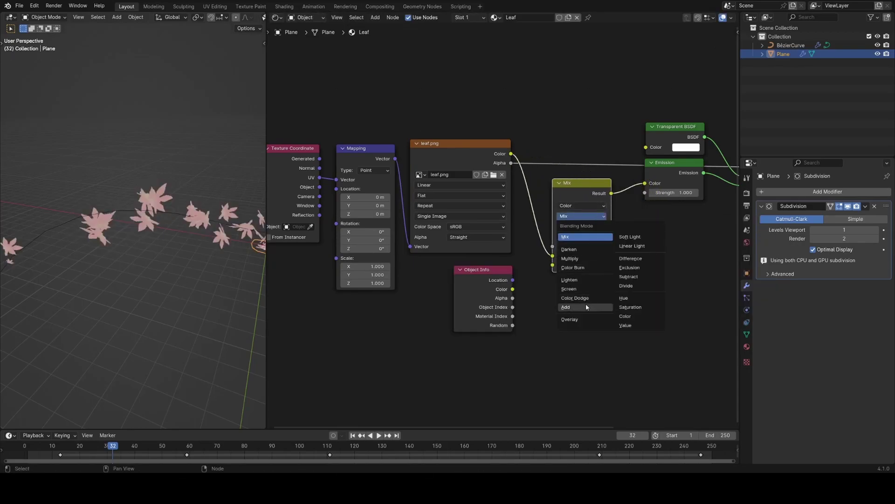
pyautogui.click(625, 316)
pyautogui.moveTo(559, 254); pyautogui.dragTo(557, 256)
# Step: Try red as the Color mix node's B color
pyautogui.click(594, 265)
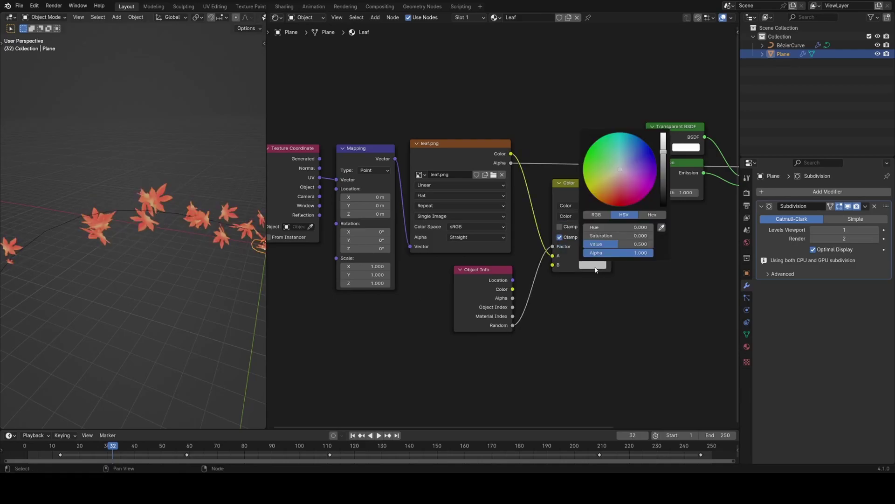
pyautogui.click(619, 193)
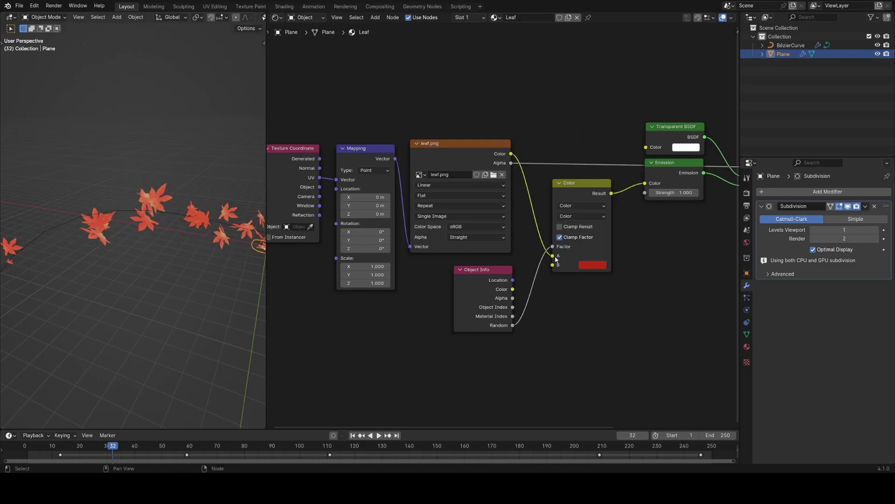
# Step: Move leaf.png's color link from input A to B of the Color mix node and set input A to orange
pyautogui.moveTo(553, 256); pyautogui.dragTo(553, 265)
pyautogui.click(587, 256)
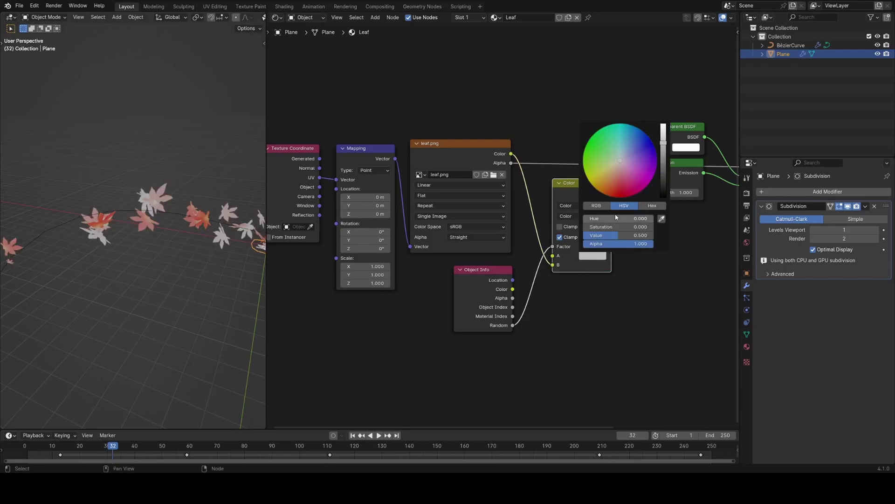
pyautogui.moveTo(616, 184); pyautogui.dragTo(612, 194)
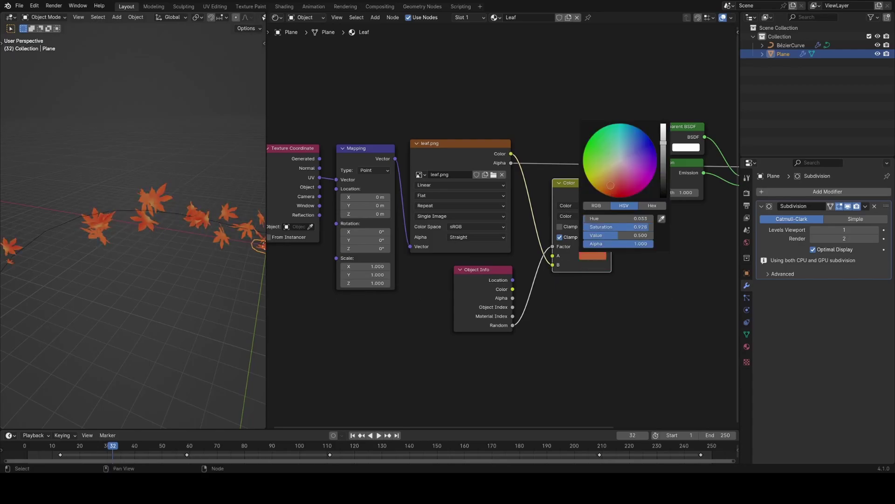
pyautogui.moveTo(112, 233); pyautogui.dragTo(168, 205, button='middle')
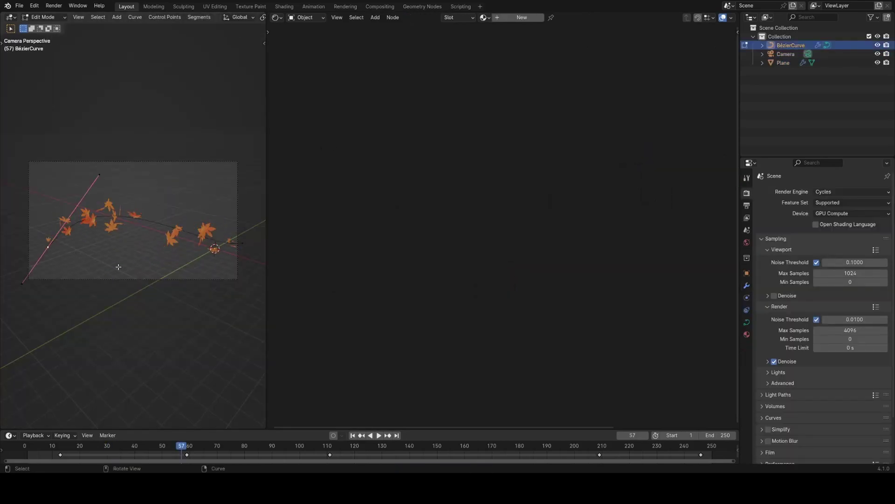
# Step: Scale the handles of the Bézier curve's selected end point and rotate them freely to reshape the leaves' path within the camera frame
pyautogui.press('s')
pyautogui.click(205, 250)
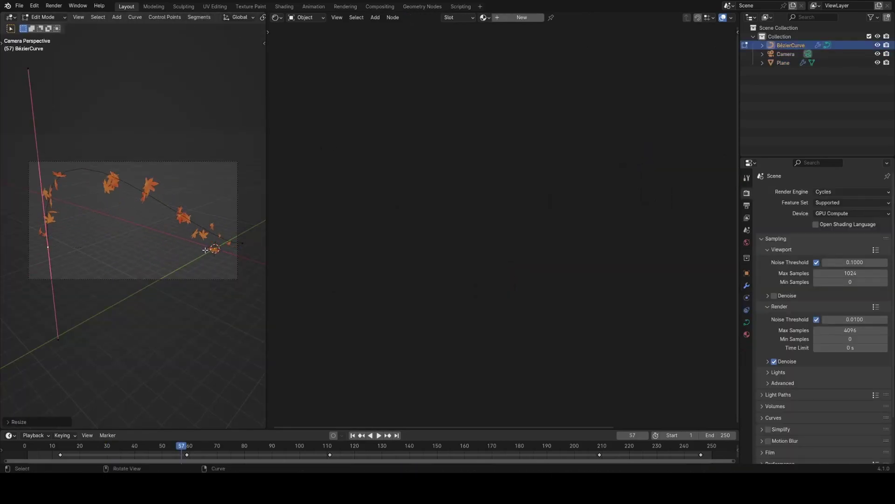
pyautogui.press('s')
pyautogui.click(130, 233)
pyautogui.press('r')
pyautogui.press('r')
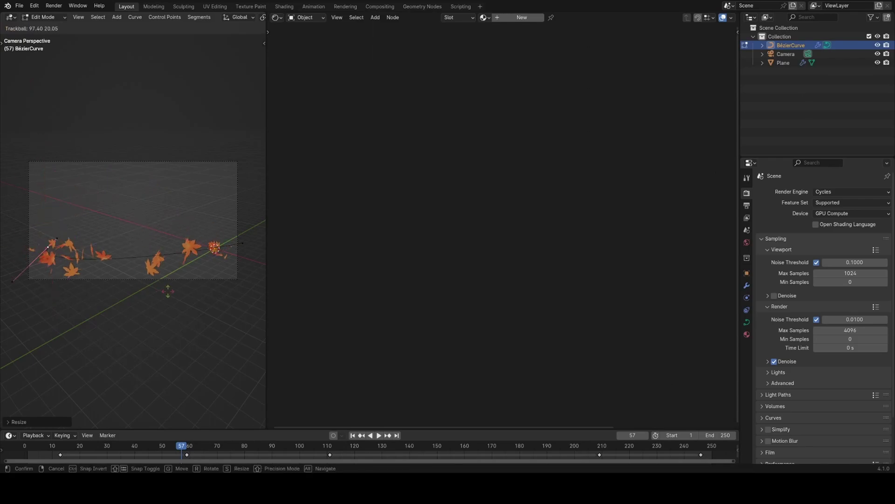